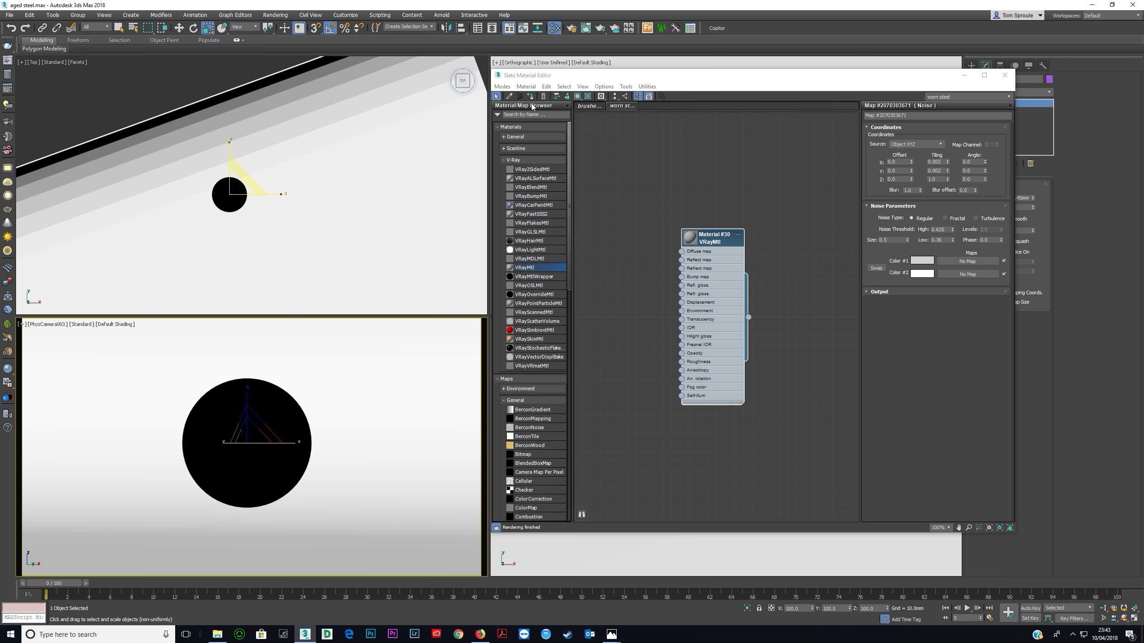
Open the Material #30 VRayMtl parameters, enlarge its node preview, reposition the node, and show a checkered background in the preview
double_click(716, 280)
left_click(691, 239)
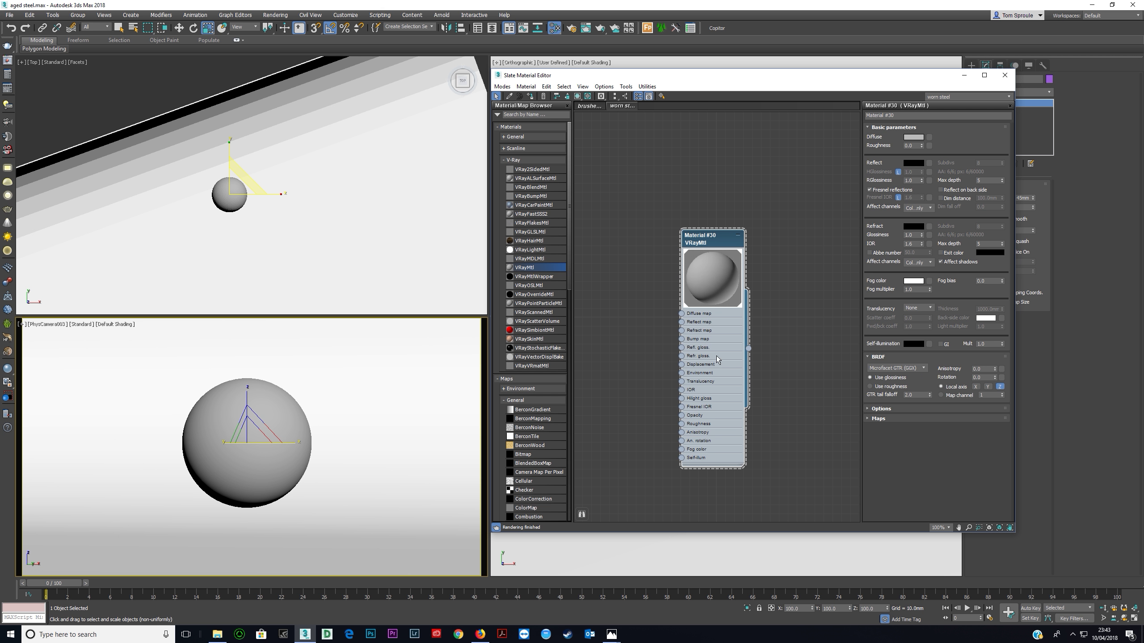
left_click_drag(717, 350, 691, 307)
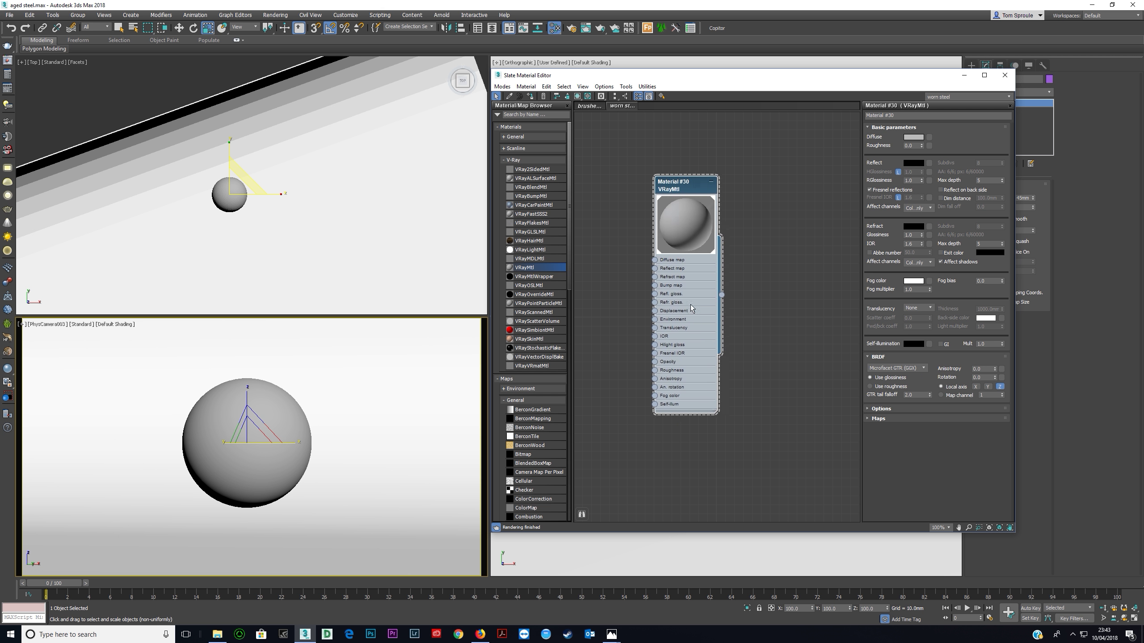
left_click(587, 96)
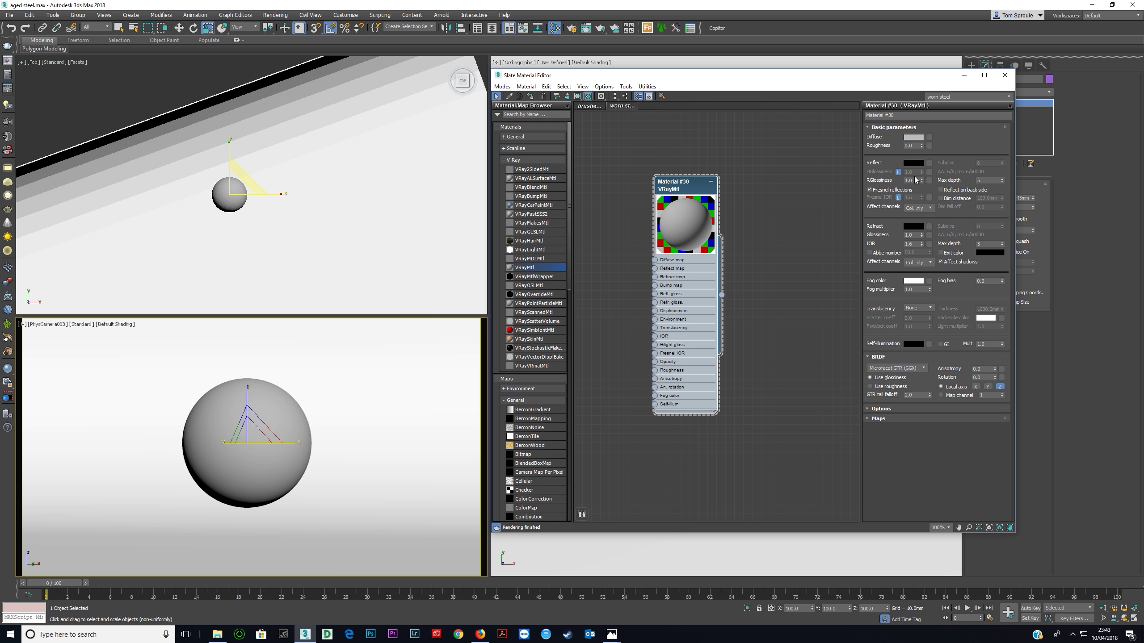
Disable Fresnel reflections on Material #30 and set its reflection colour to pure white with a value of 255
left_click(882, 192)
left_click(914, 164)
left_click_drag(338, 104, 350, 104)
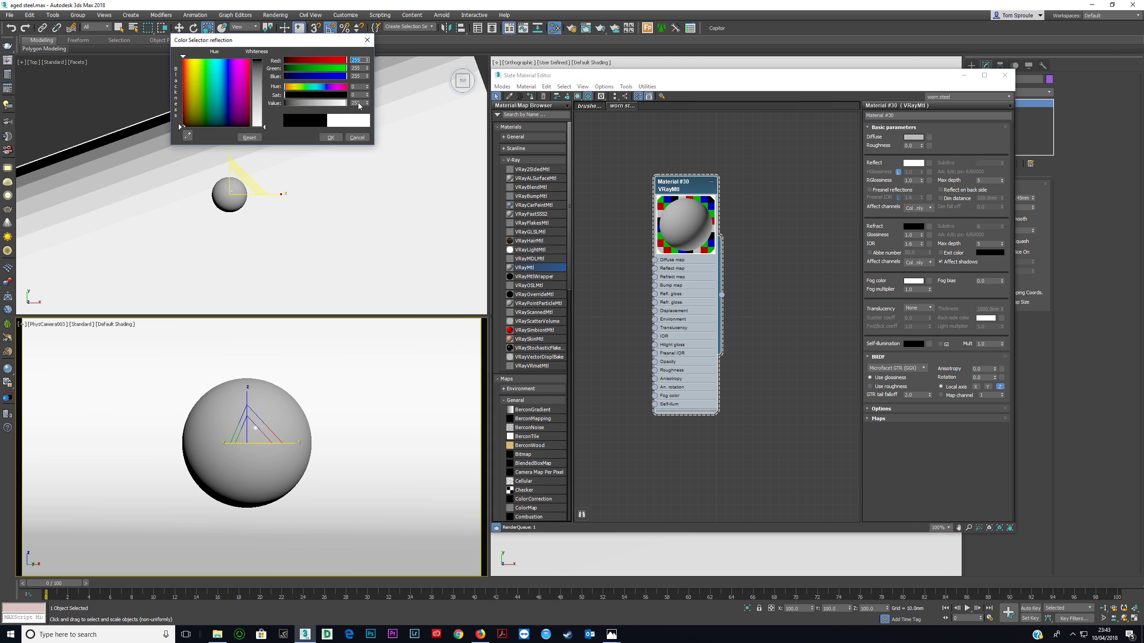
left_click(331, 138)
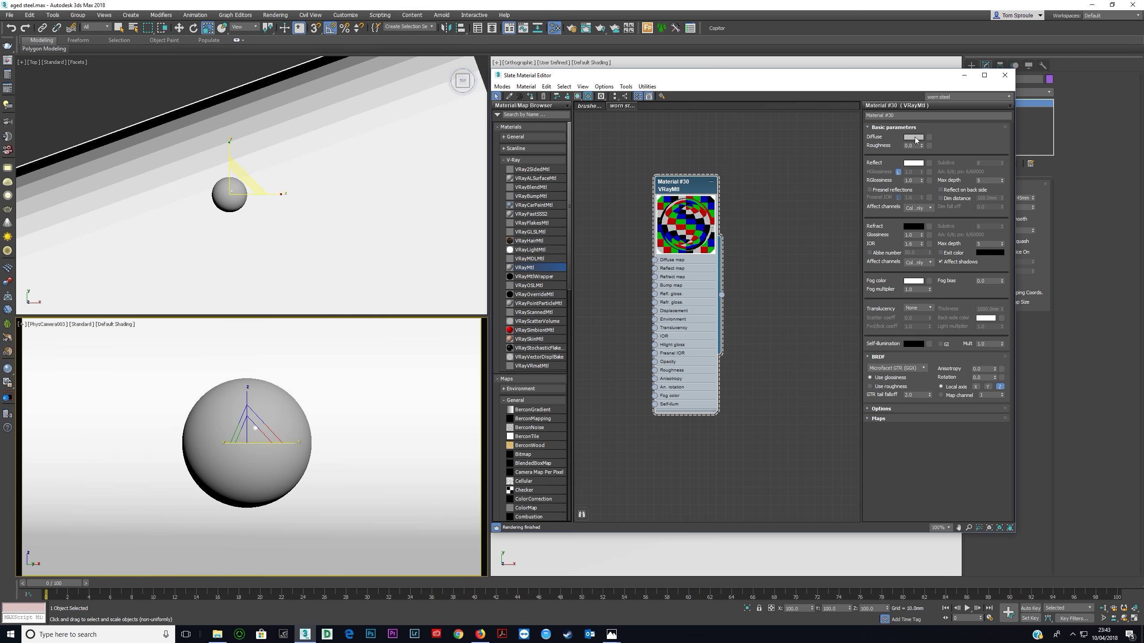
Set the diffuse colour of Material #30 to pure black
left_click(915, 137)
left_click_drag(335, 105, 249, 107)
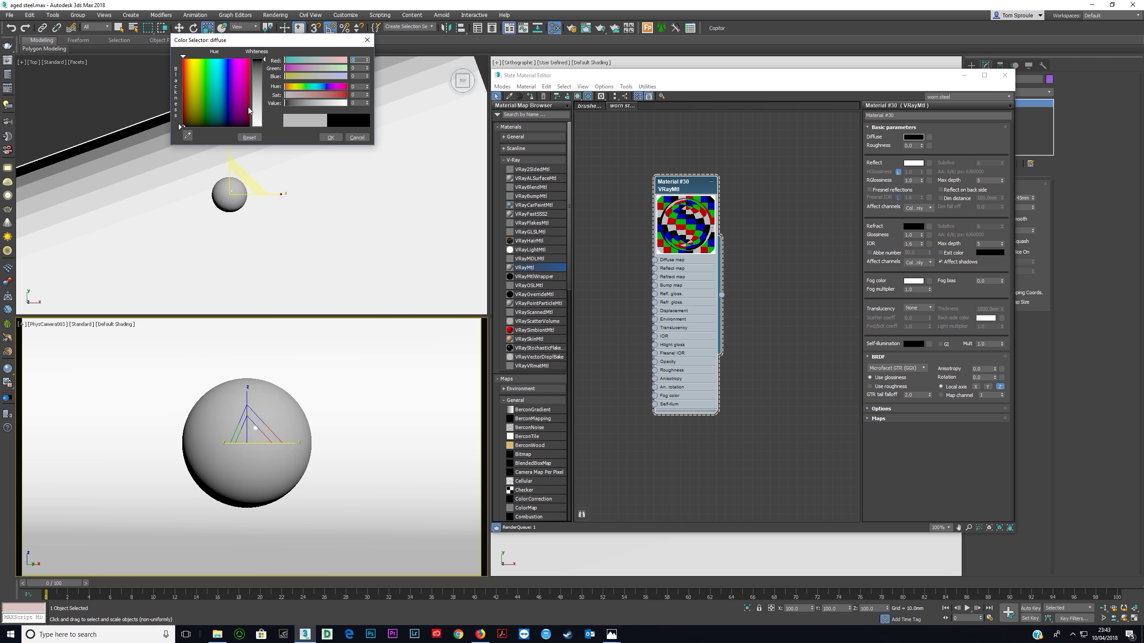
left_click(330, 138)
Darken the reflection colour of Material #30 slightly to an off-white
left_click(913, 163)
left_click_drag(345, 103, 334, 103)
left_click(331, 138)
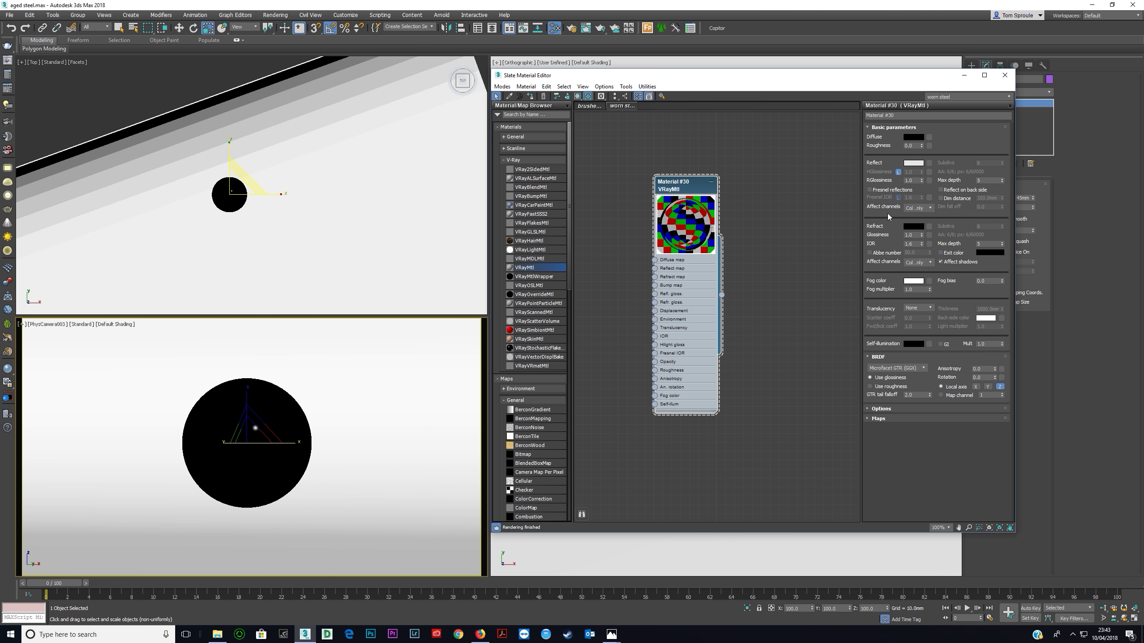
Set the reflection glossiness of Material #30 to 0.6 and reposition its node in the material graph
double_click(916, 180)
key("Tab")
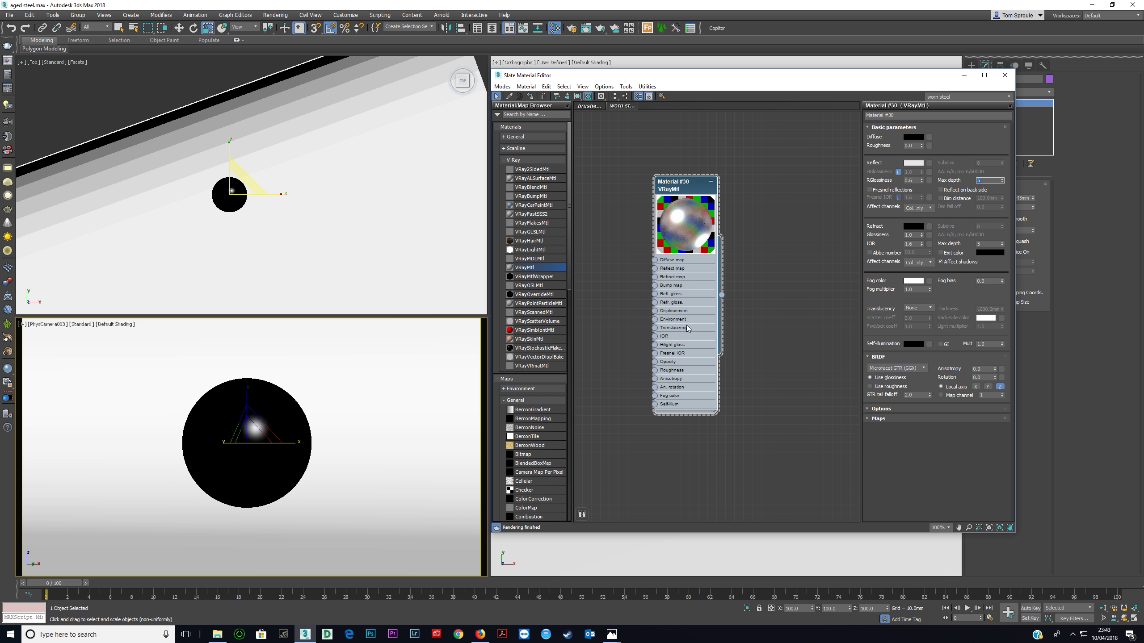
left_click_drag(686, 325, 686, 316)
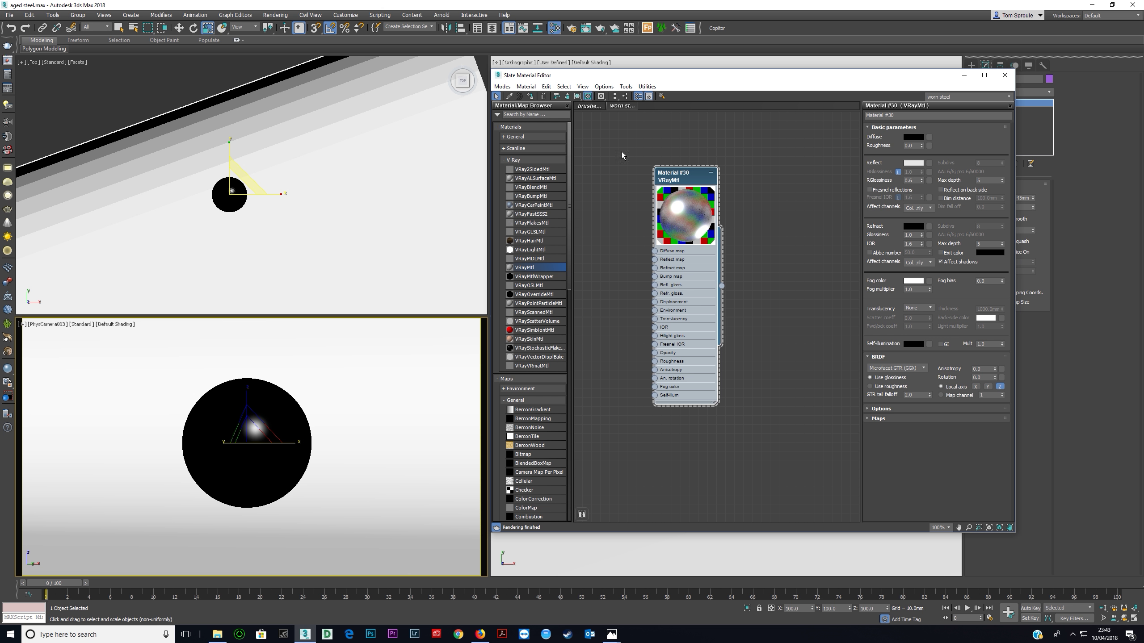
left_click(588, 96)
double_click(919, 395)
mouse_move(661, 174)
left_mouse_down()
mouse_move(636, 166)
mouse_move(661, 165)
left_mouse_up()
left_click_drag(690, 302, 726, 302)
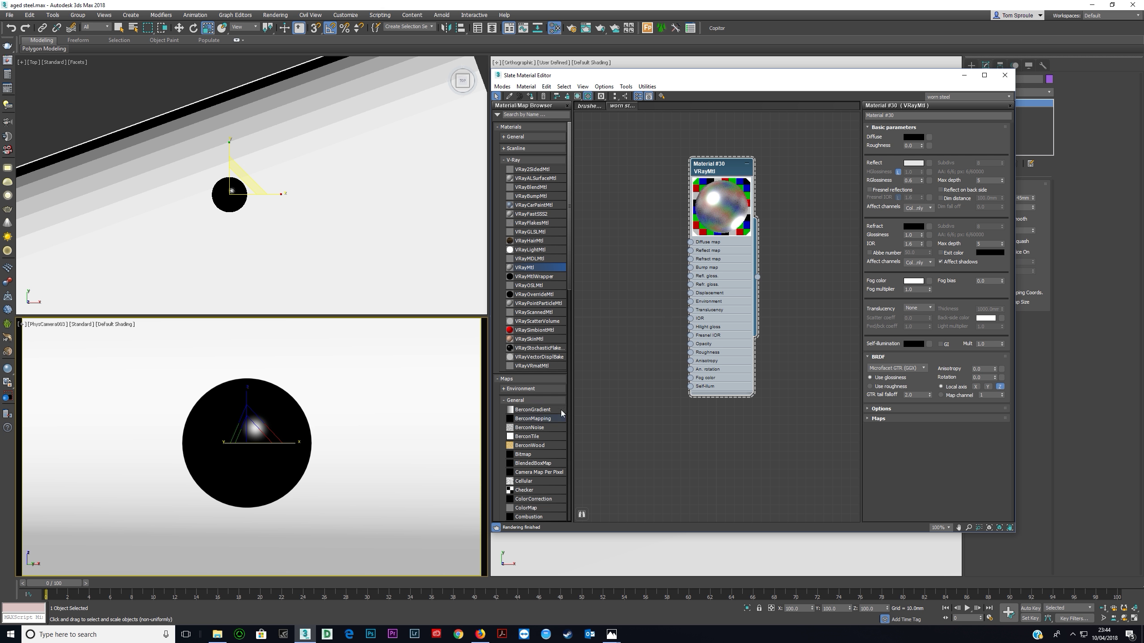
Examine the riveted metal, scratched grunge steel and blackened steel reference photos, and return to 3ds Max
key("alt+Tab")
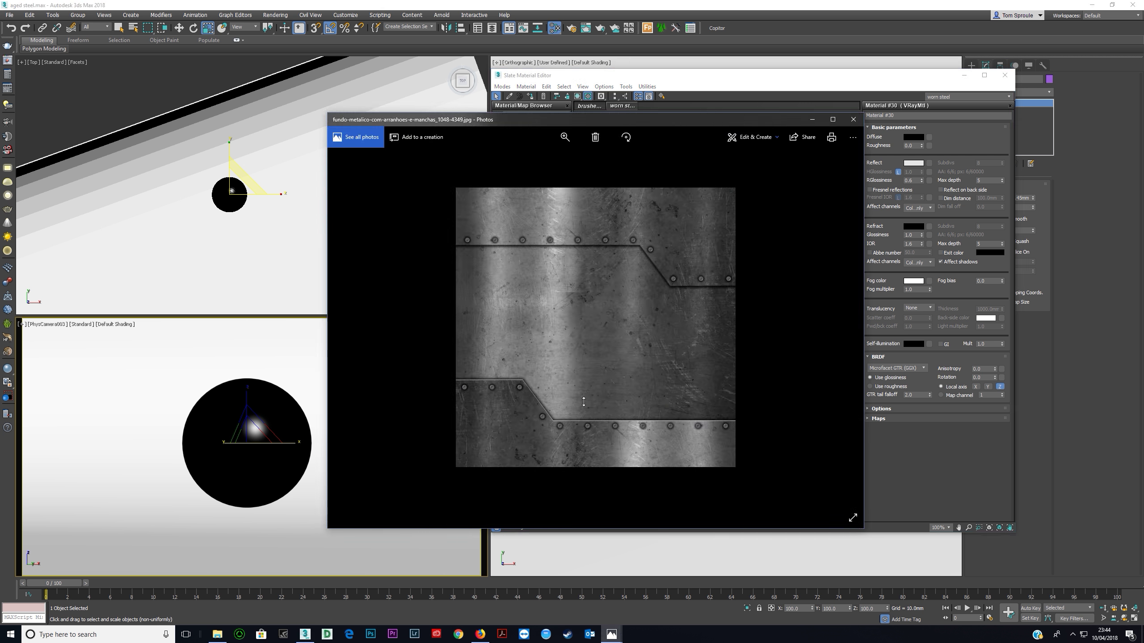
key("alt+Tab")
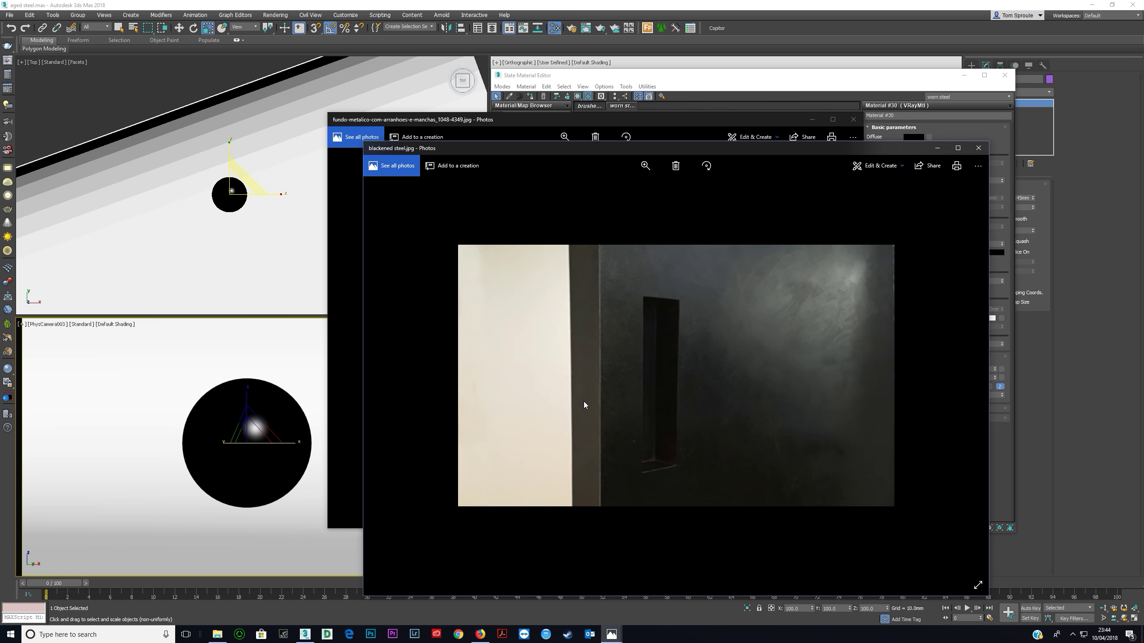
key("alt+Tab")
key("Tab")
key("Tab")
key("Tab")
key("Tab")
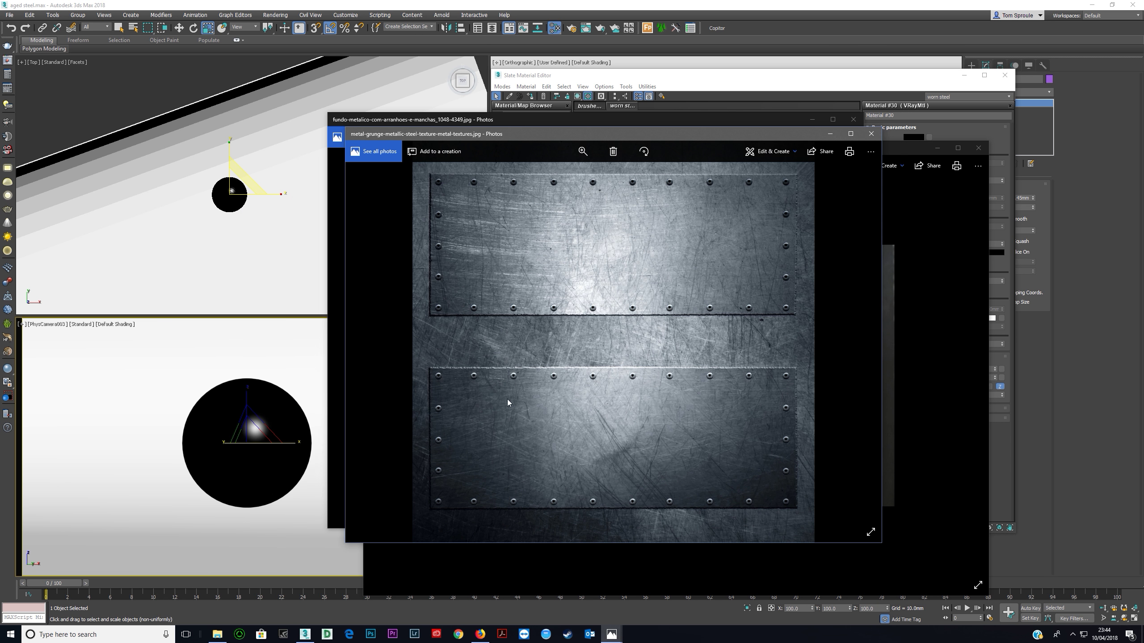
left_click(485, 125)
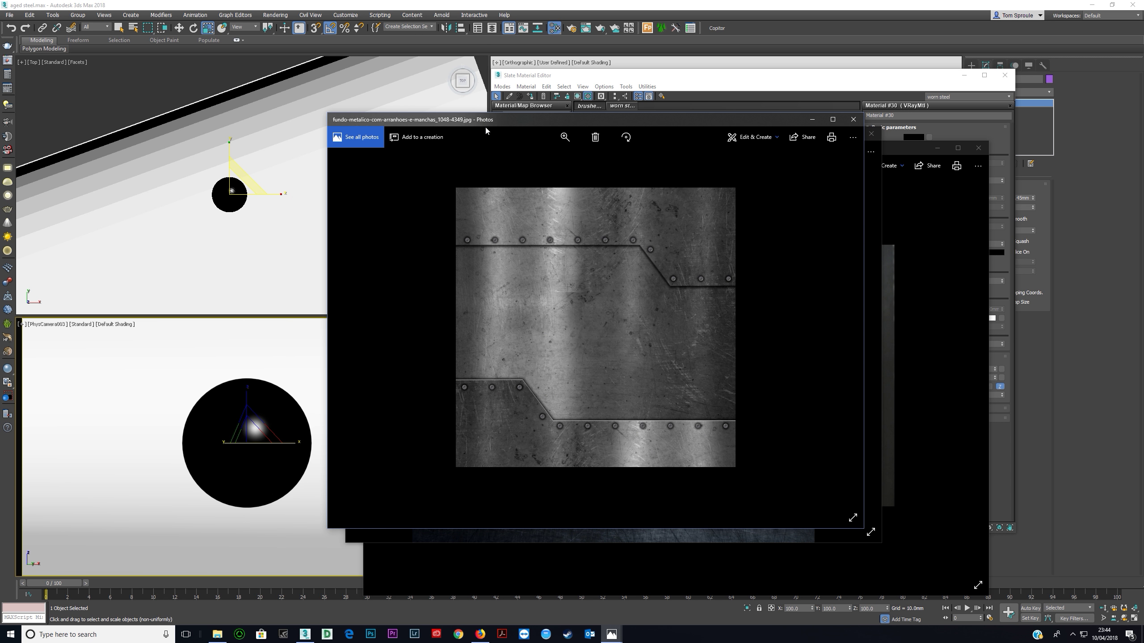
left_click(921, 207)
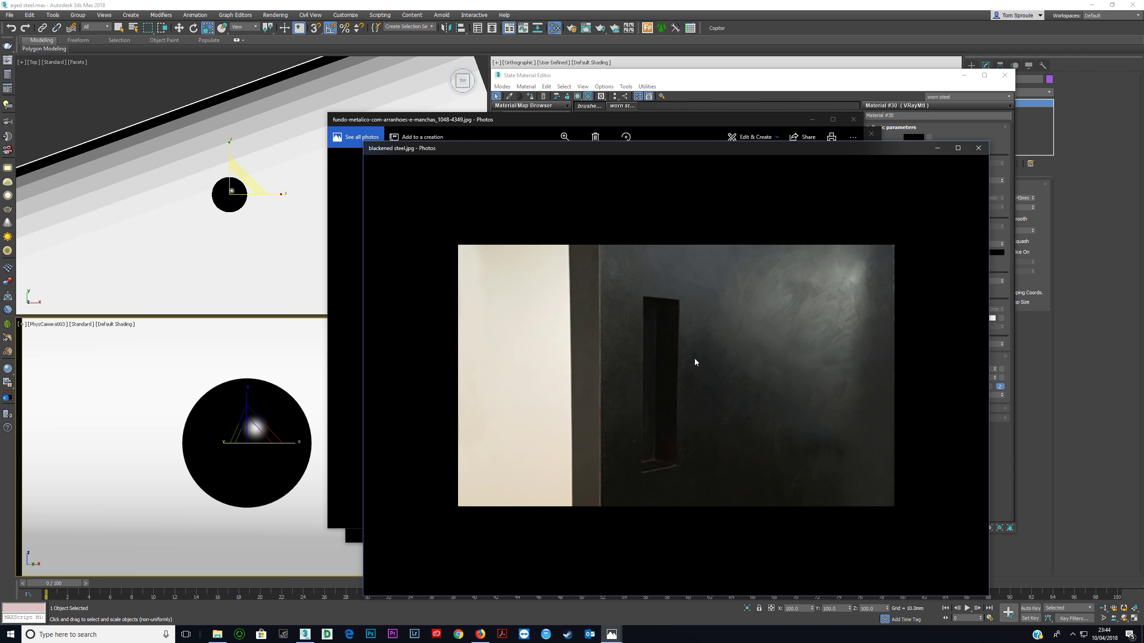
left_click(668, 119)
left_click_drag(704, 131, 491, 242)
left_click(707, 135)
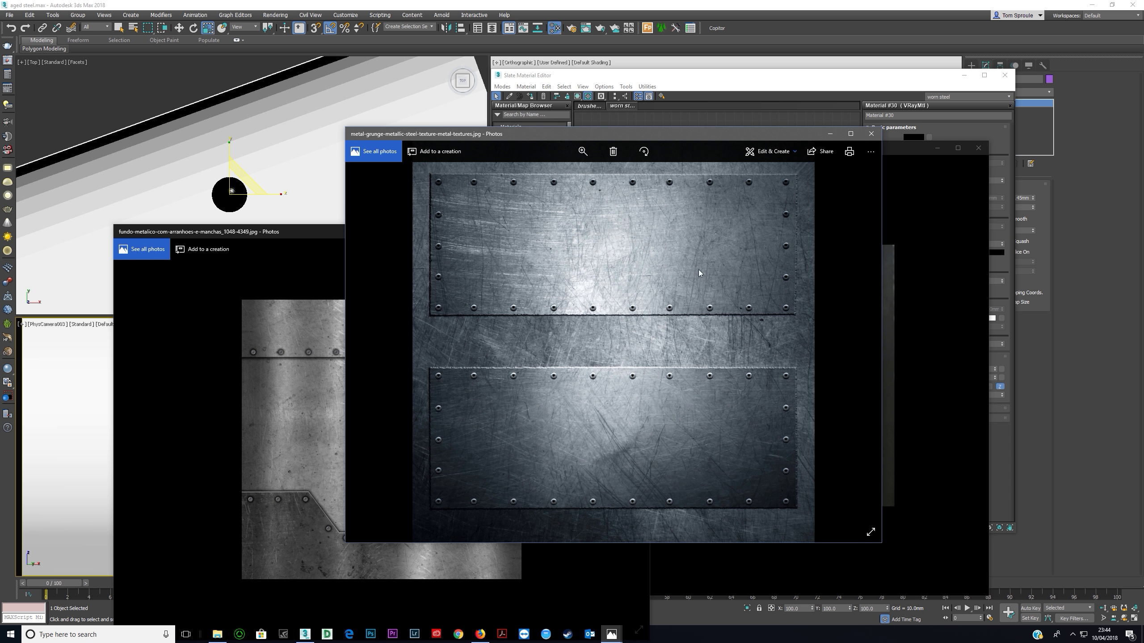
left_click(903, 224)
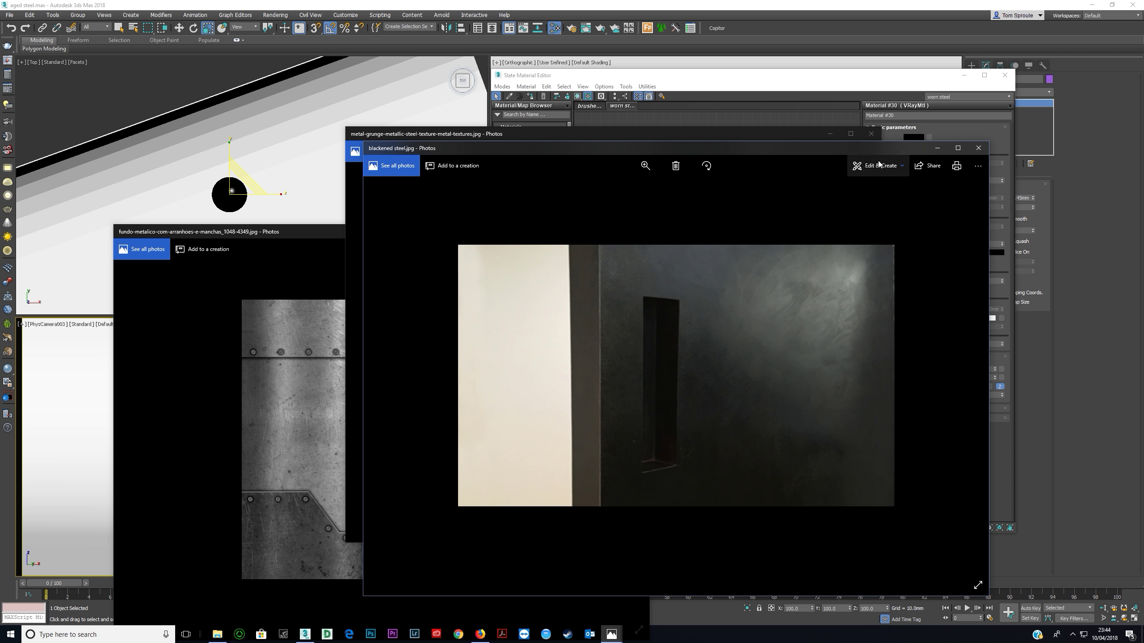
left_click(587, 5)
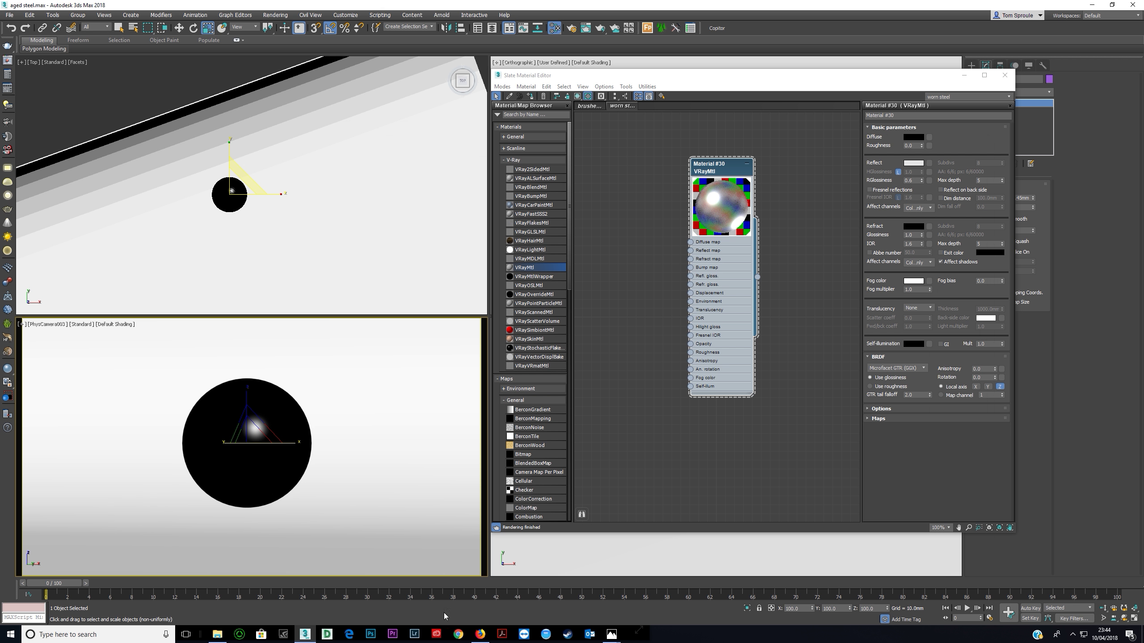
Switch to Firefox and search Google for "grunge map"
left_click(480, 635)
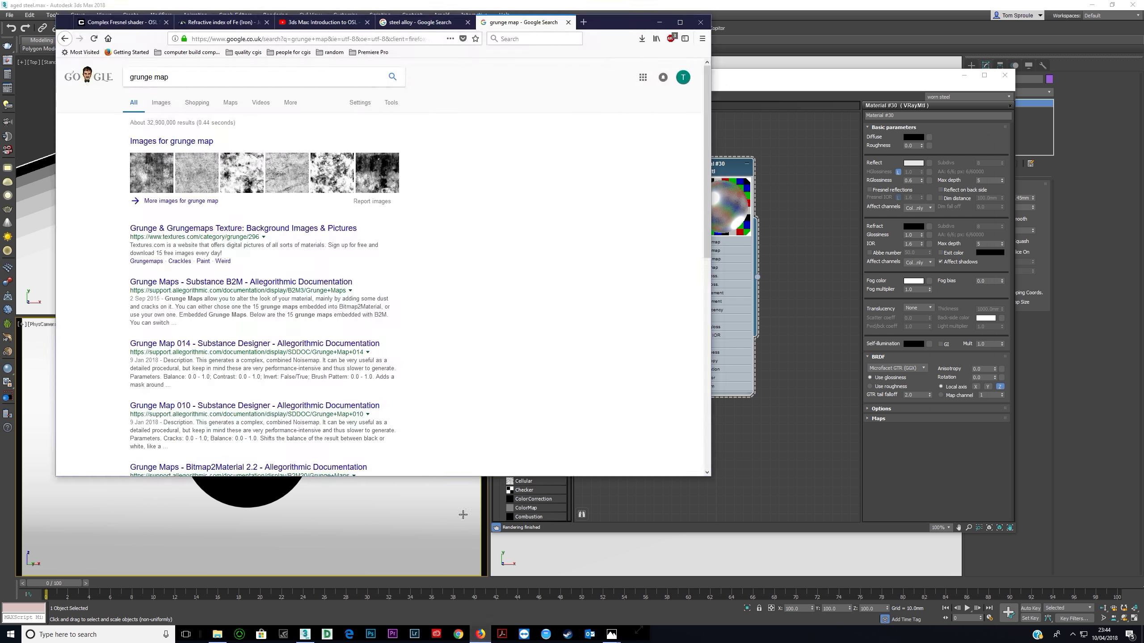
left_click(172, 76)
type("grunge map")
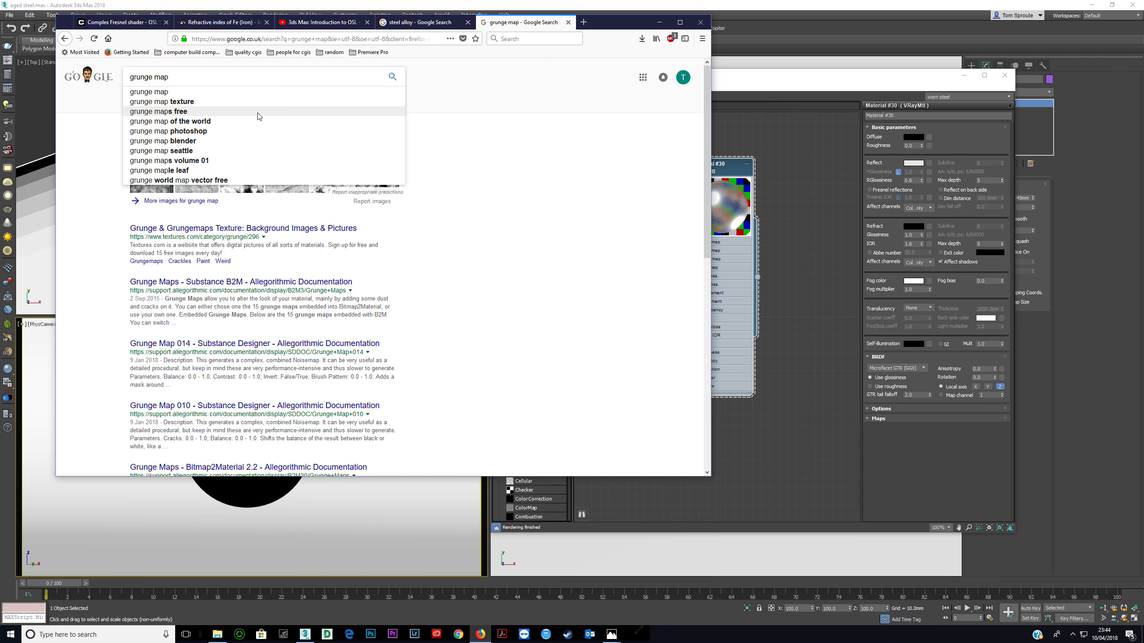
key("Return")
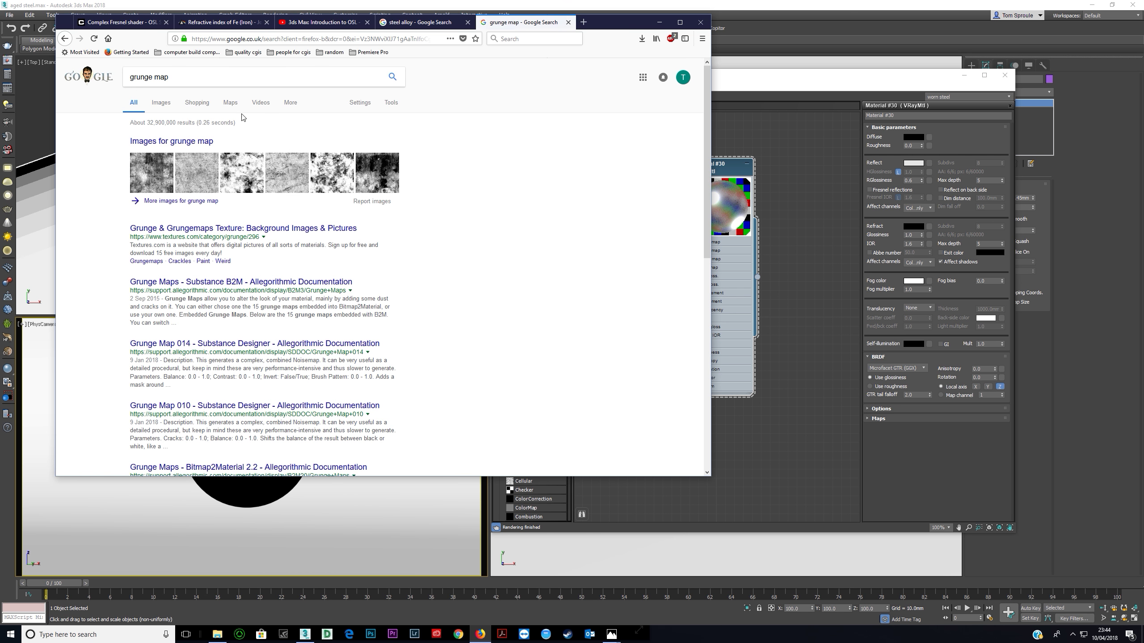
Search Google Images for "dirt map" textures
left_click(194, 84)
type("dirt map")
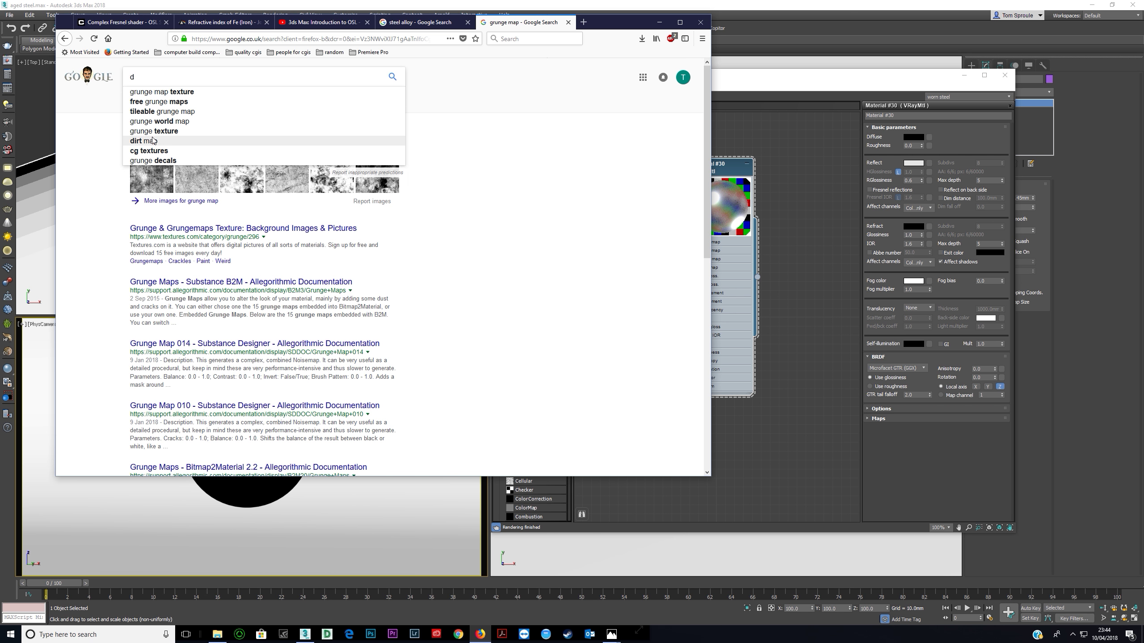
key("Return")
left_click(152, 141)
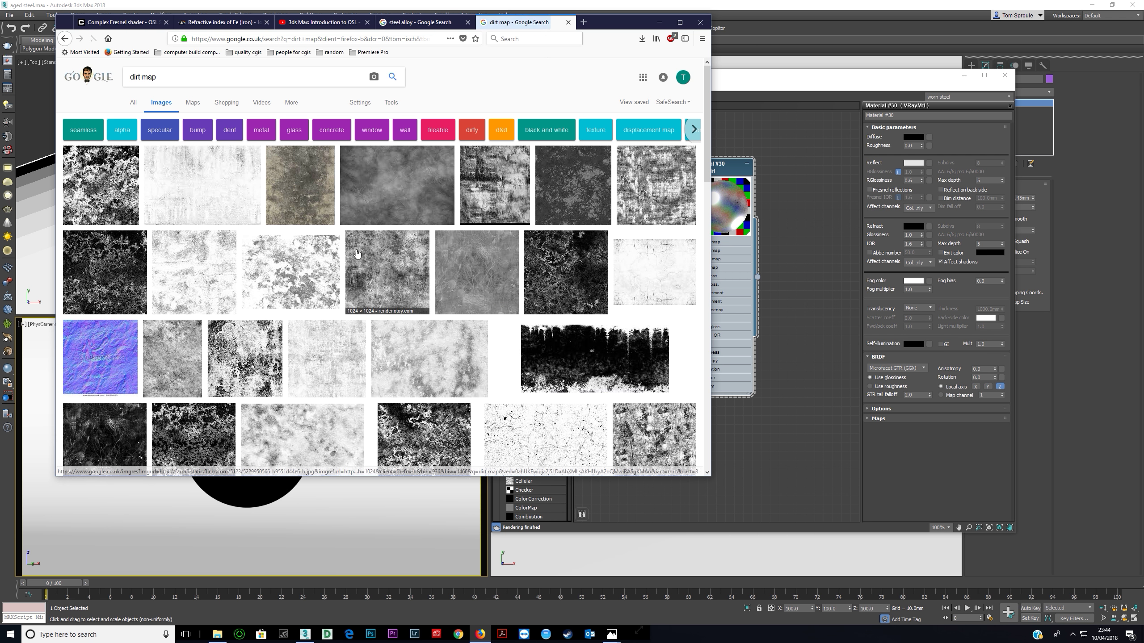
Preview the grey Dirt Map Of Pollution Texture image and open its Pixabay page
left_click(399, 186)
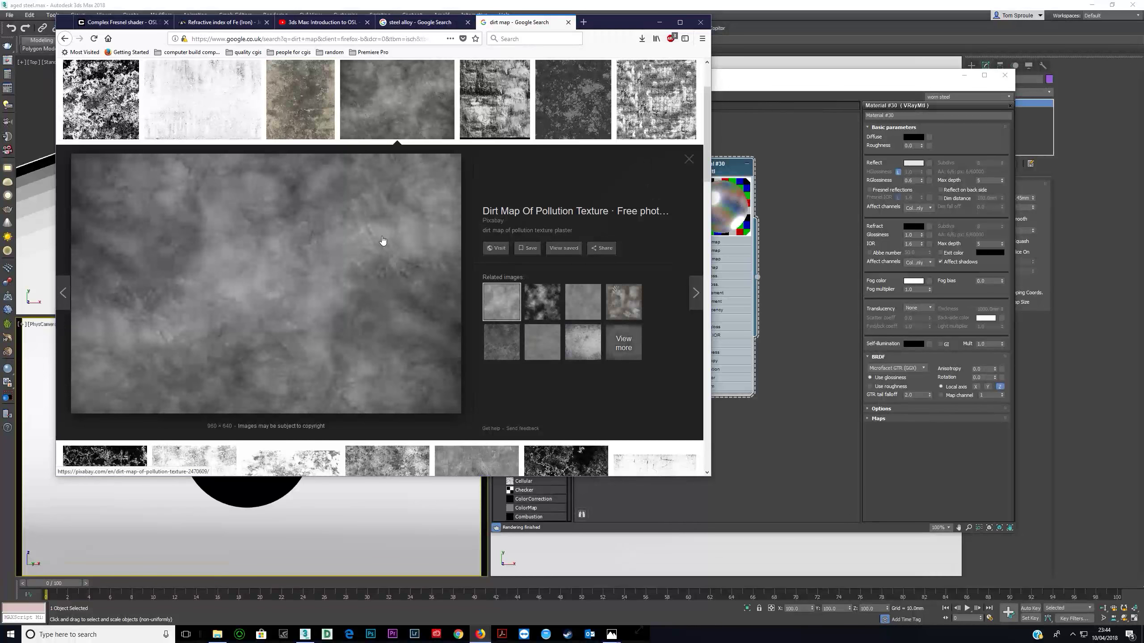
middle_click(336, 244)
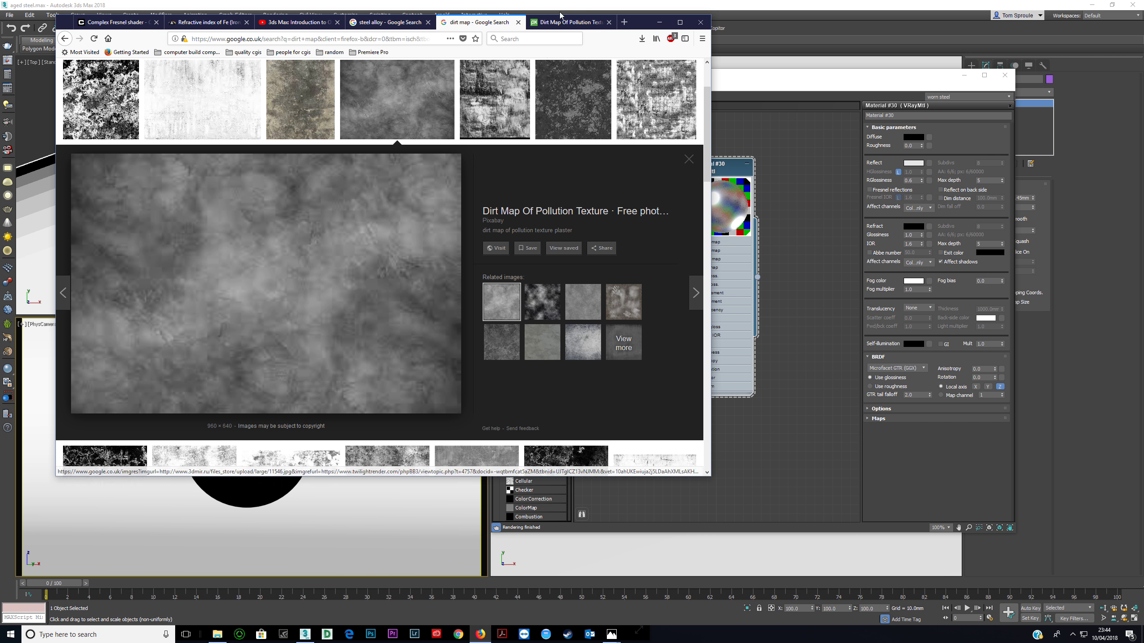
left_click(497, 249)
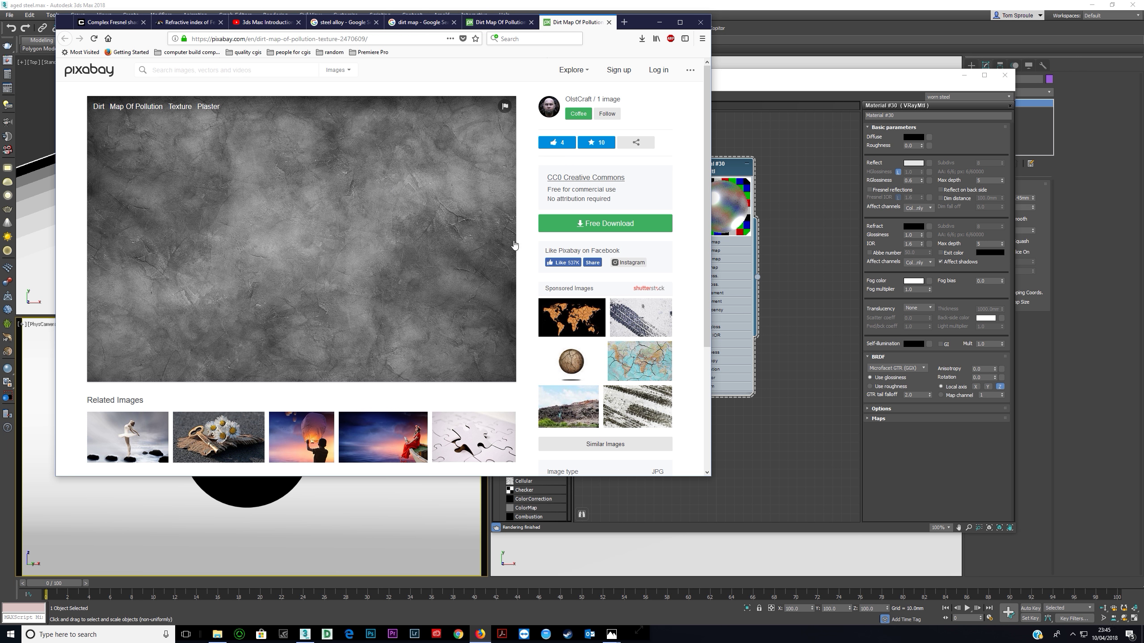
Download the dirt texture from Pixabay at 1920×1280, complete the robot check, and save the JPG file
left_click(581, 224)
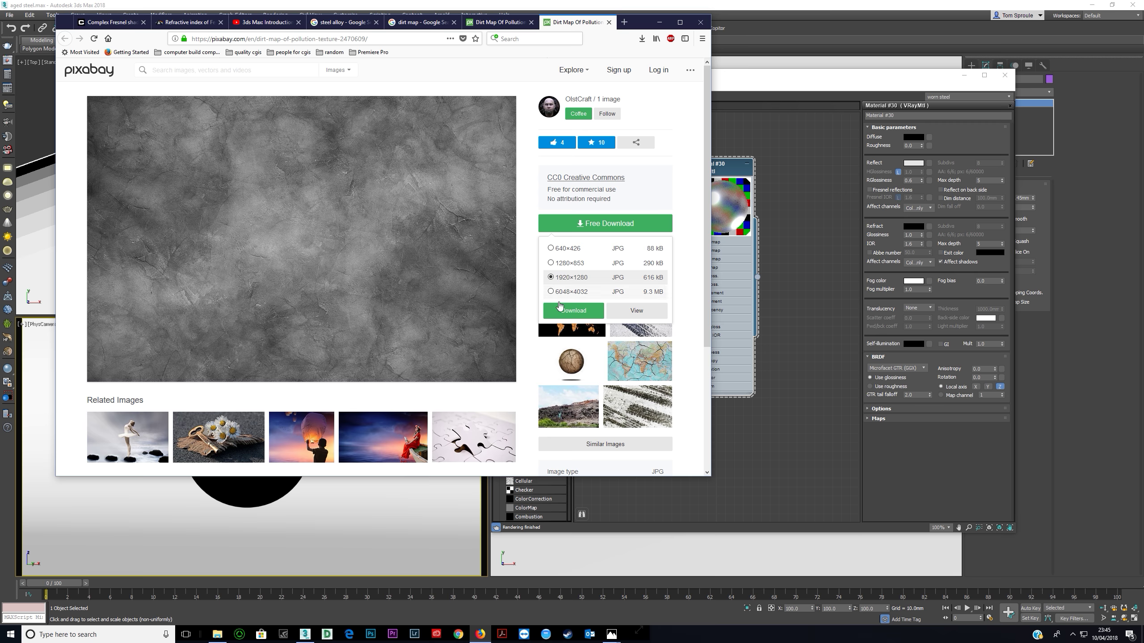
left_click(579, 312)
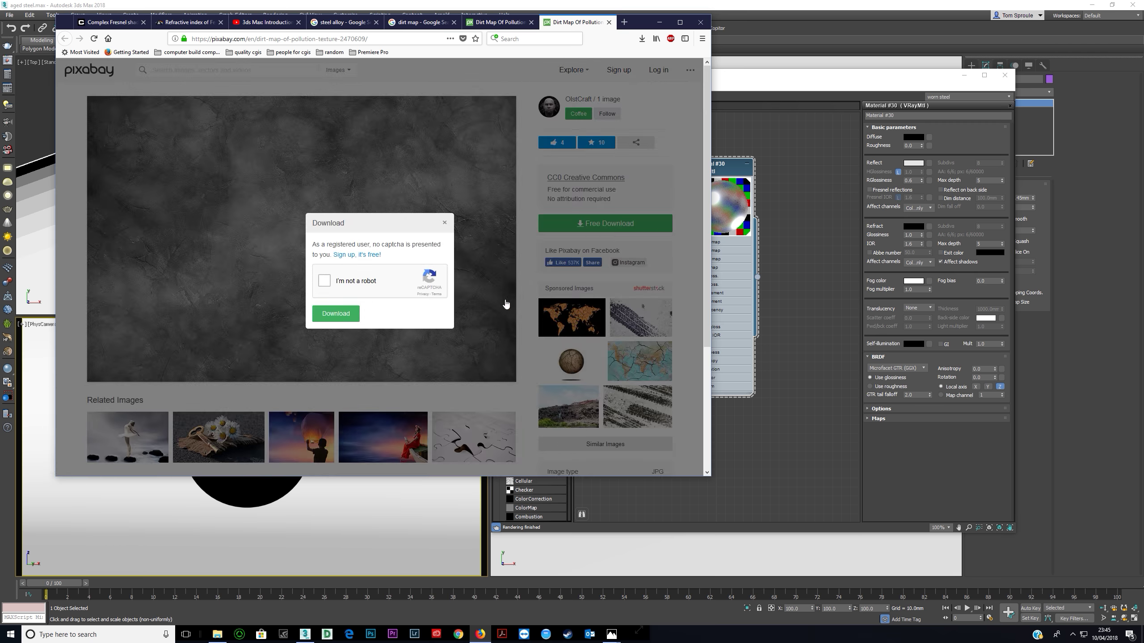
left_click(324, 280)
left_click(335, 315)
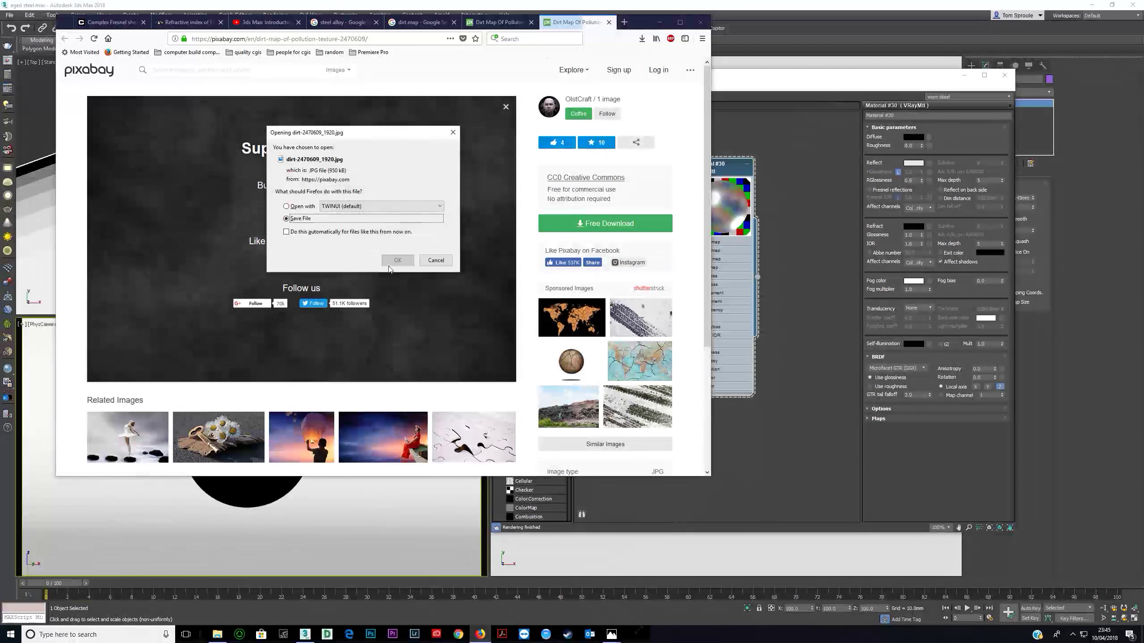
left_click(404, 261)
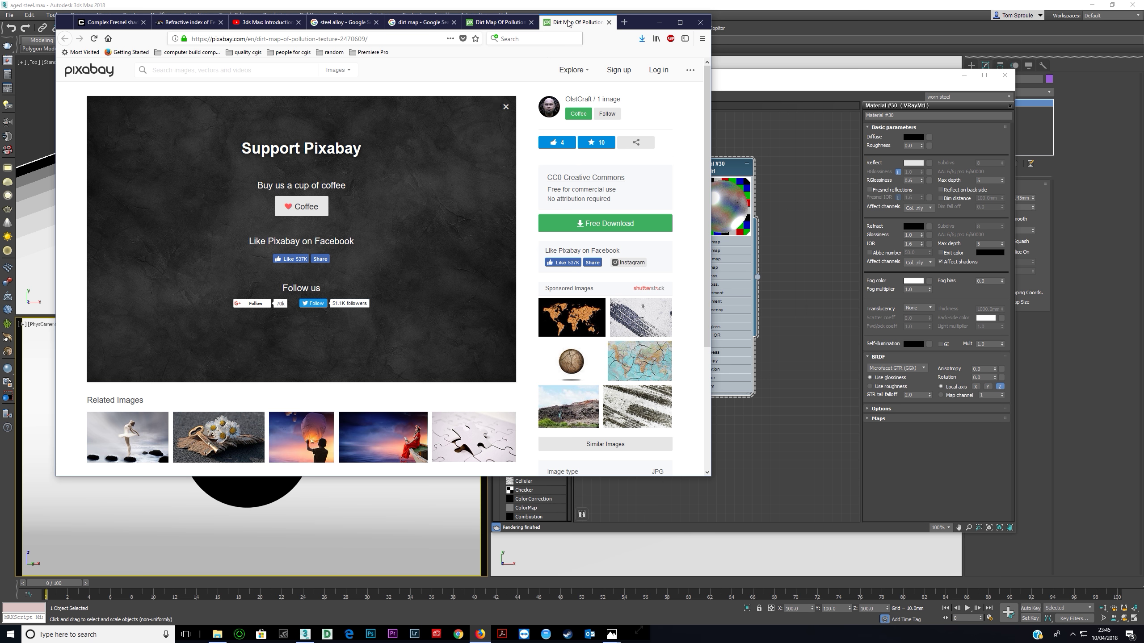
Switch to File Explorer and paste the downloaded dirt texture into the 025 steel project's maps folder
left_click(642, 40)
left_click(513, 546)
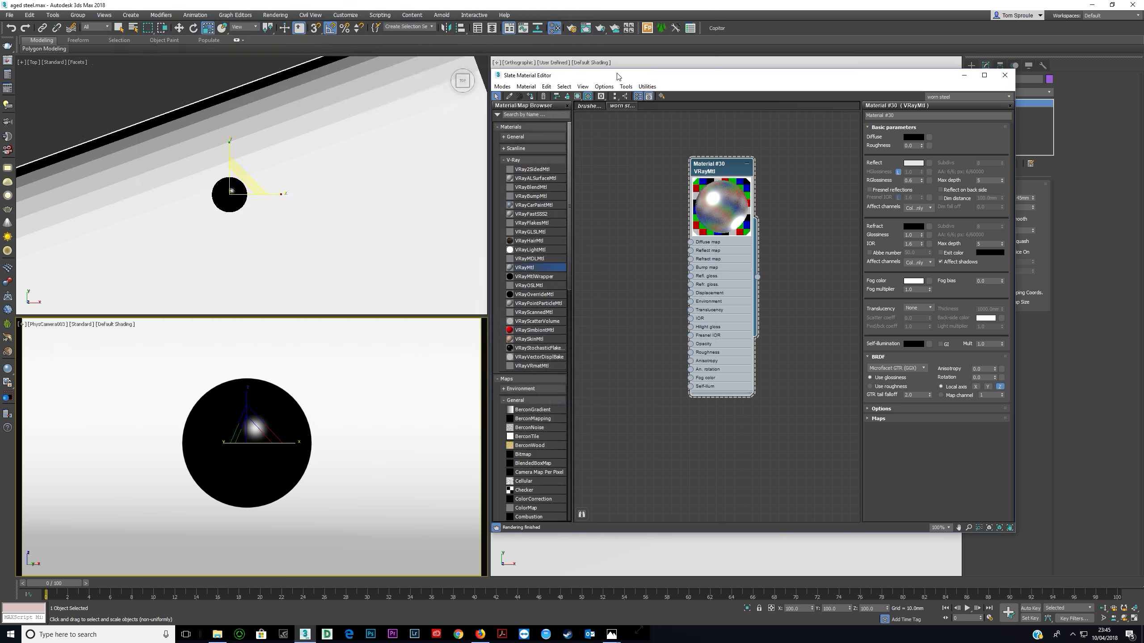
left_click(217, 635)
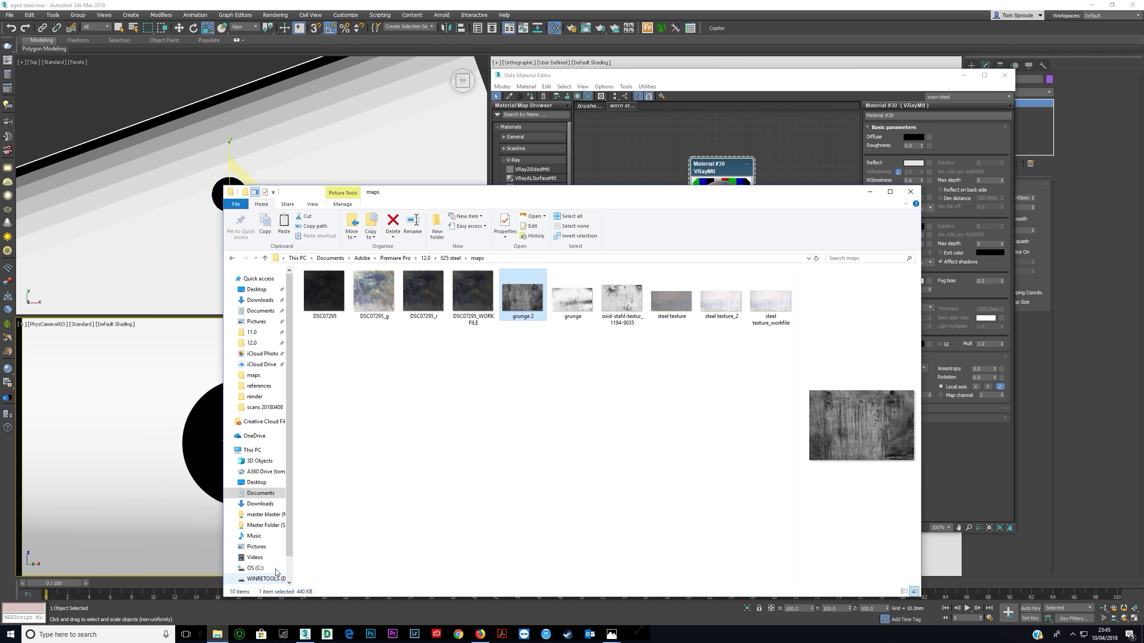
right_click(436, 437)
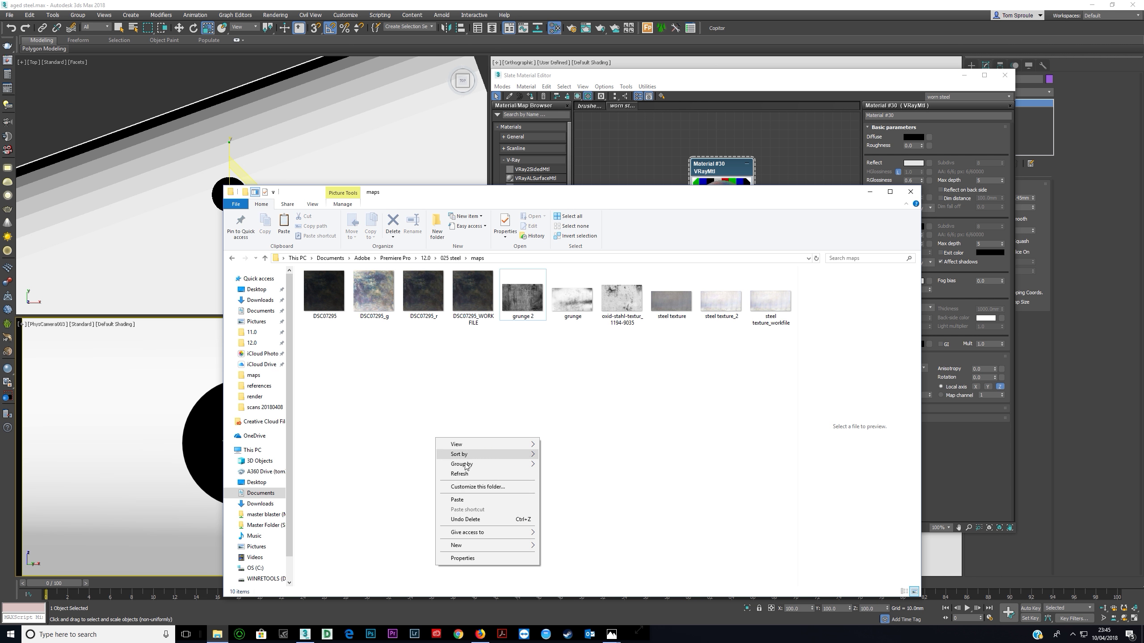
left_click(473, 500)
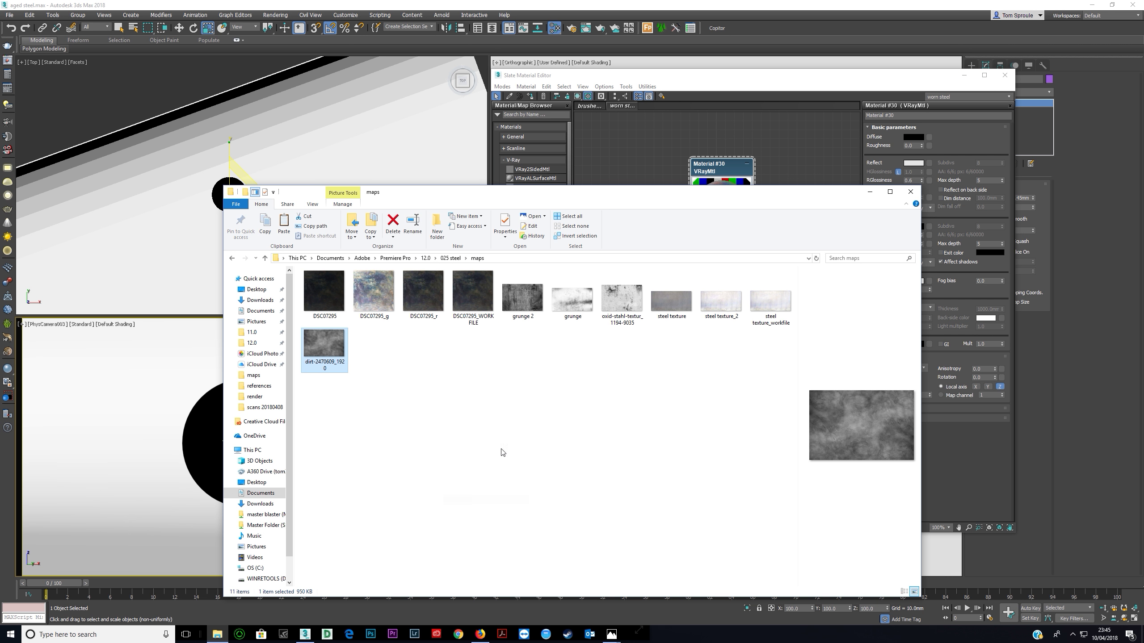
Open the downloaded dirt texture in Photoshop and brighten it strongly with a Curves adjustment layer
right_click(327, 346)
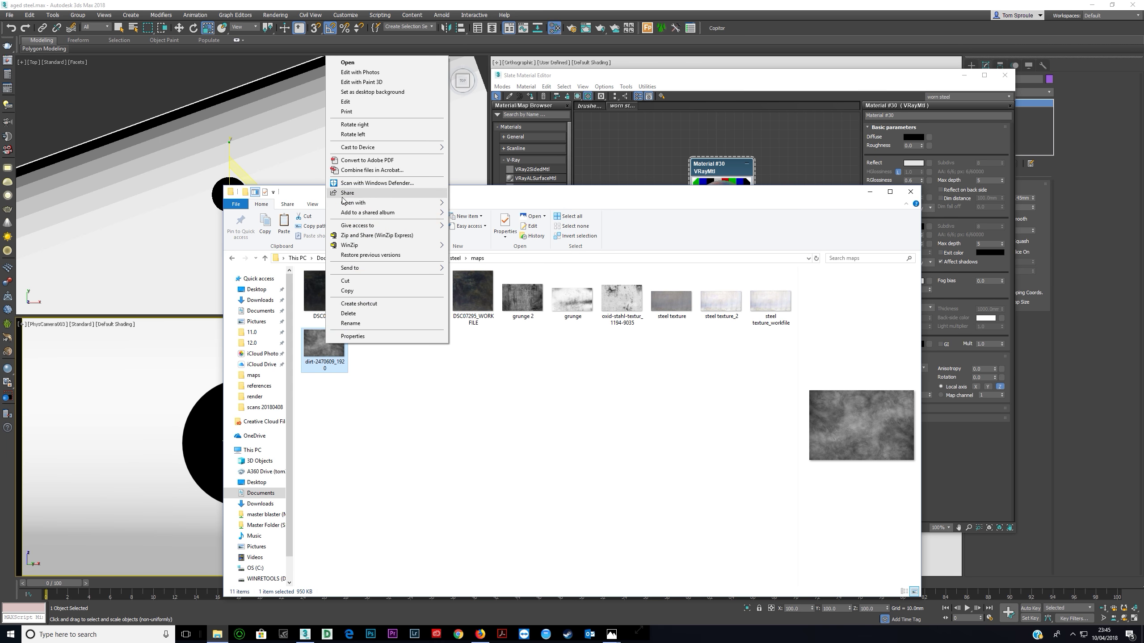
mouse_move(351, 204)
left_click(462, 213)
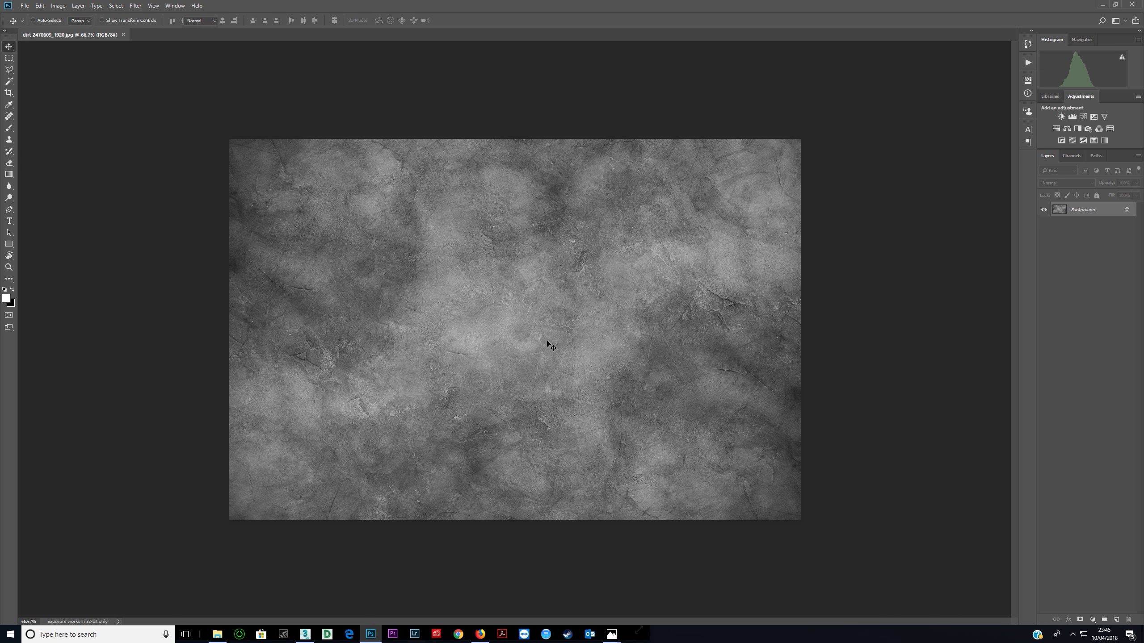
left_click(1083, 117)
left_click_drag(959, 170, 965, 146)
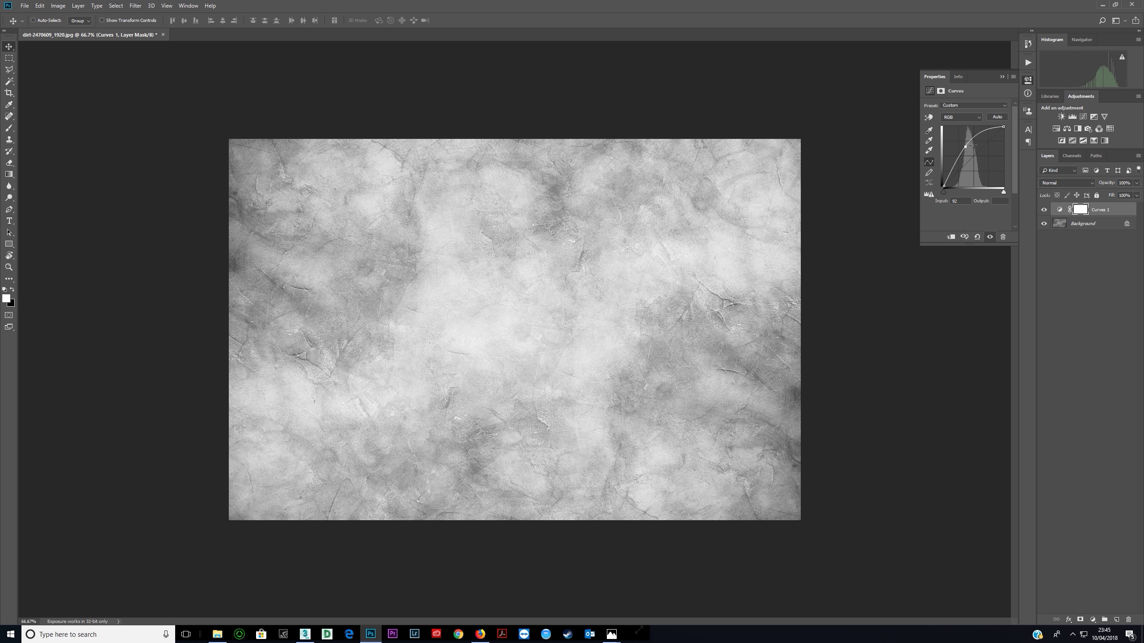
left_click(1002, 76)
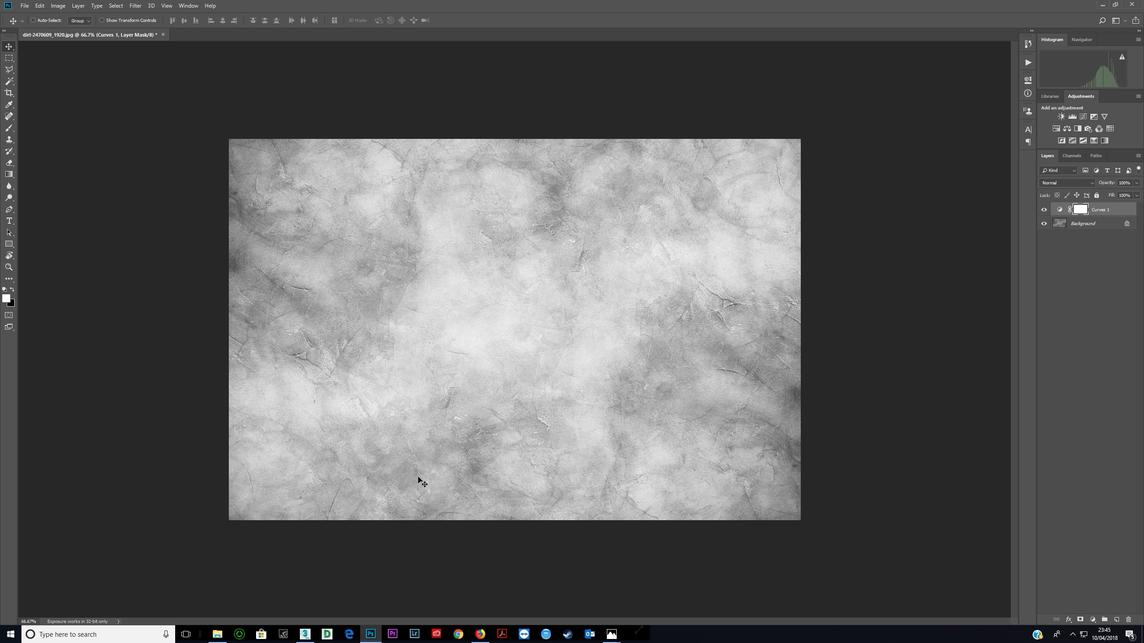
Save the brightened texture as a maximum-quality JPEG named "steel dirt map" in the maps folder
left_click(24, 5)
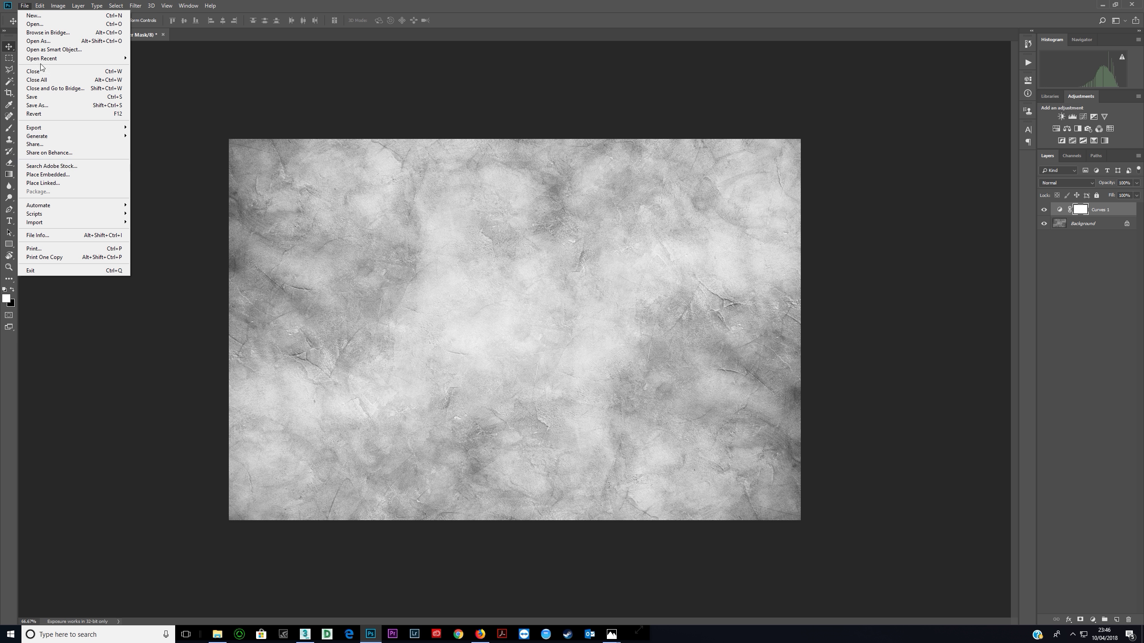
left_click(45, 108)
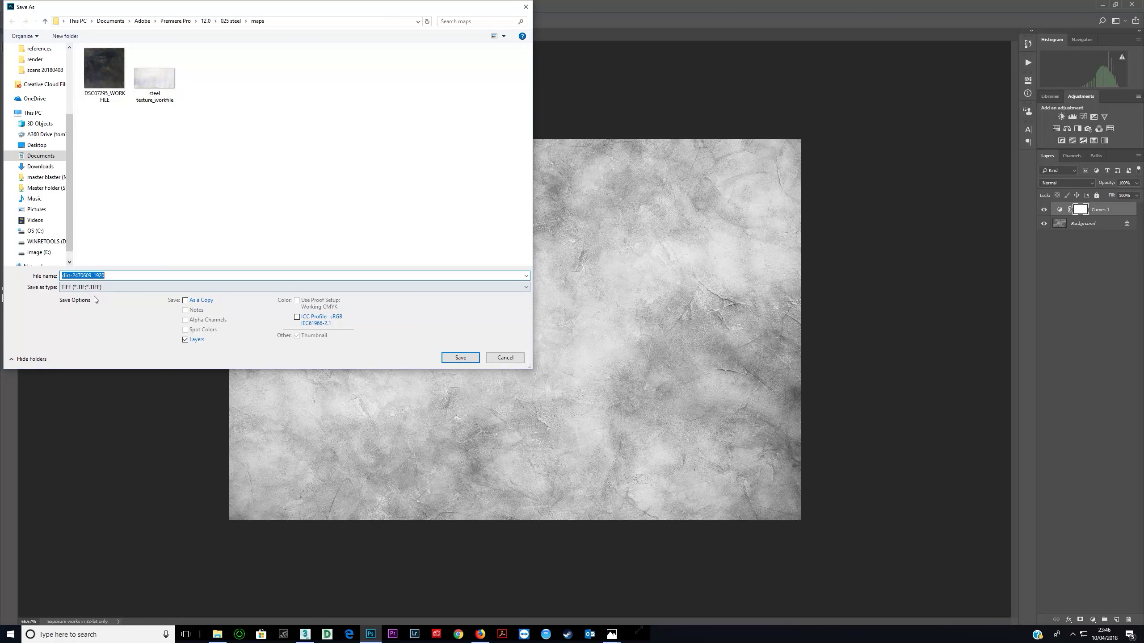
left_click(96, 287)
left_click(100, 360)
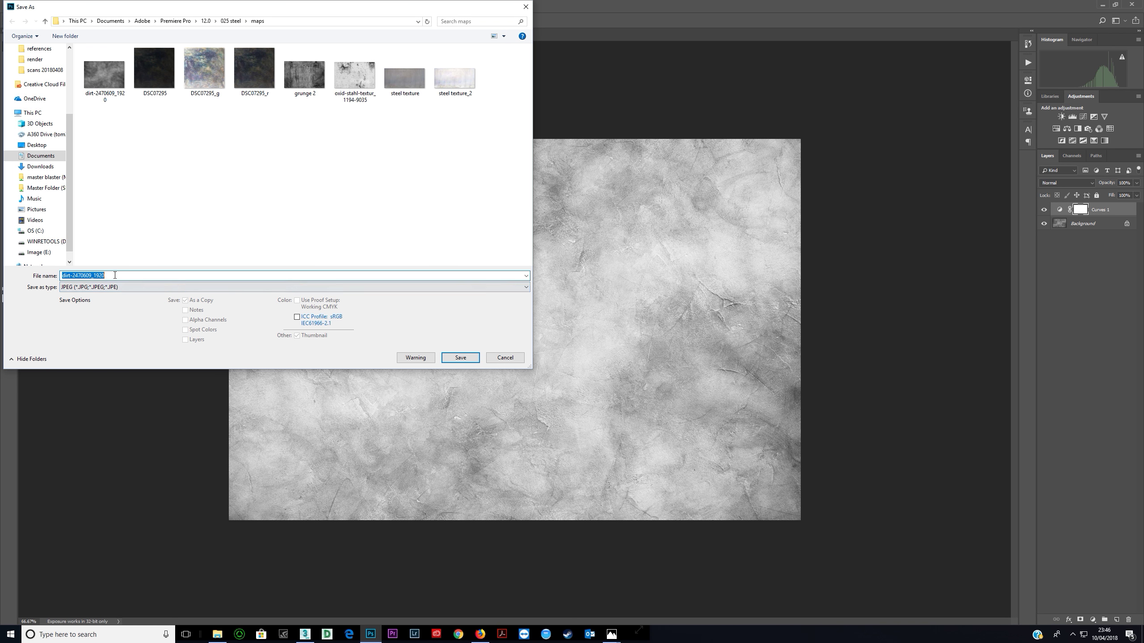
type("stee")
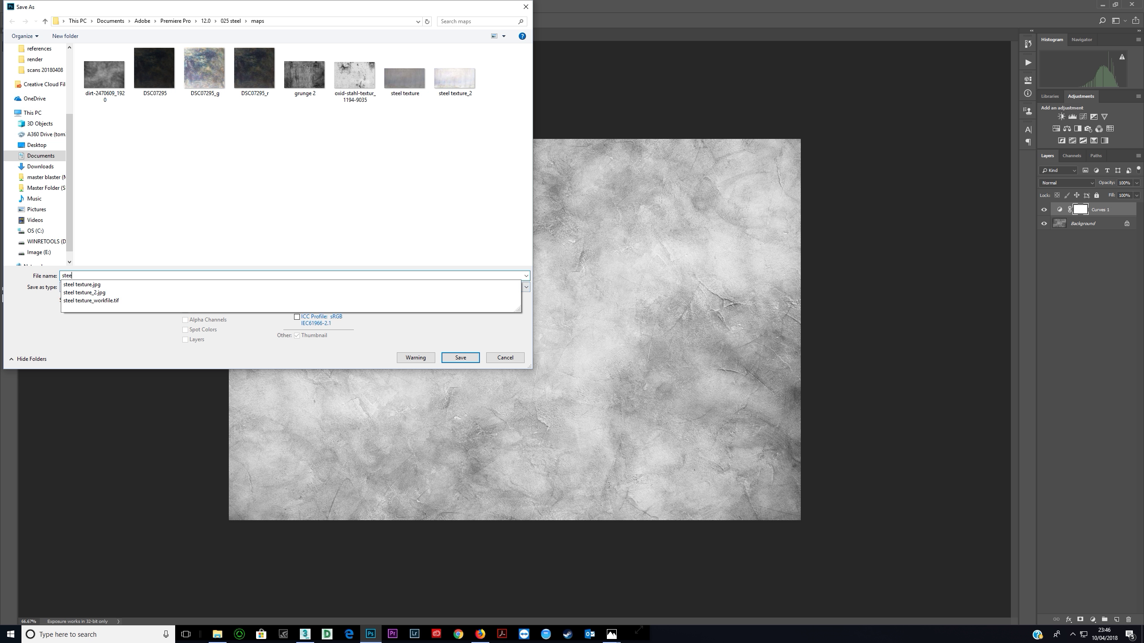
type("l rough")
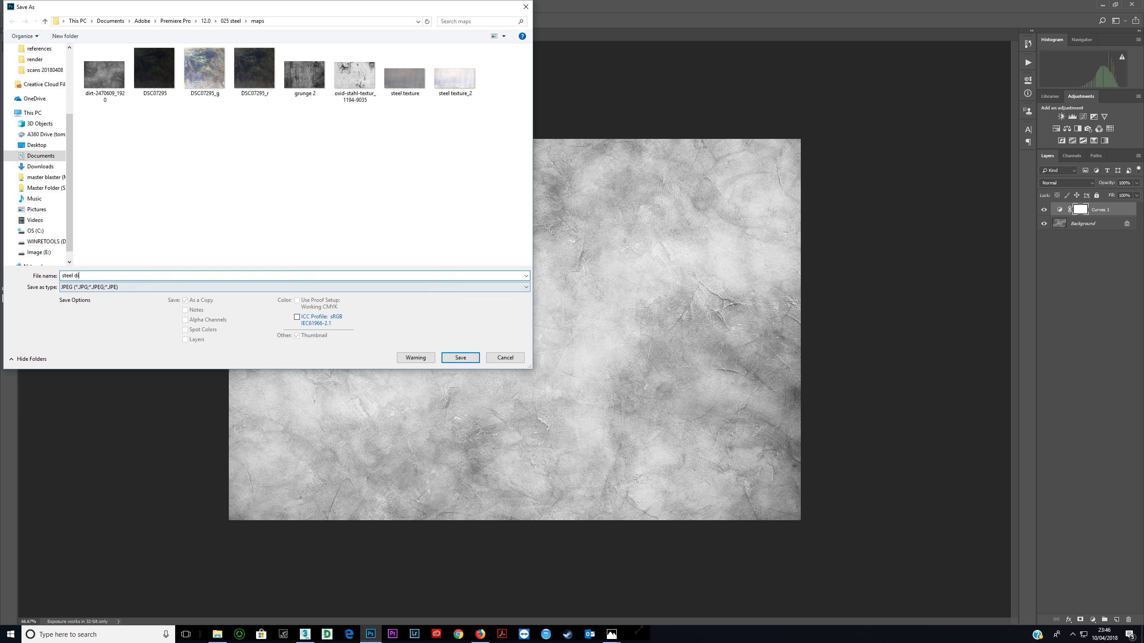
key("Return")
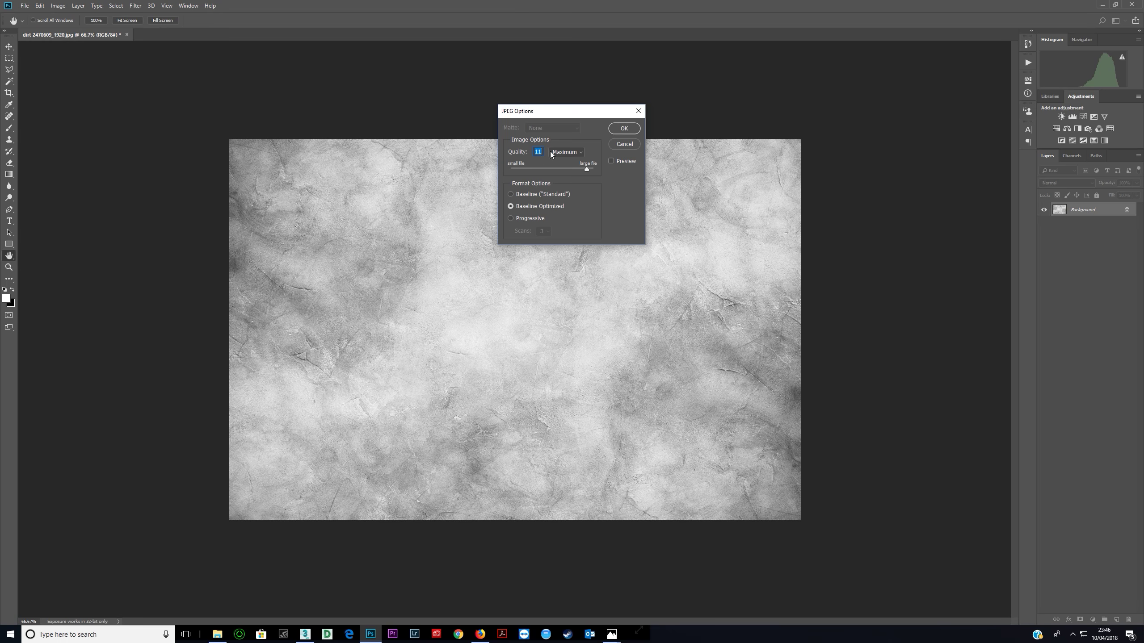
left_click(624, 129)
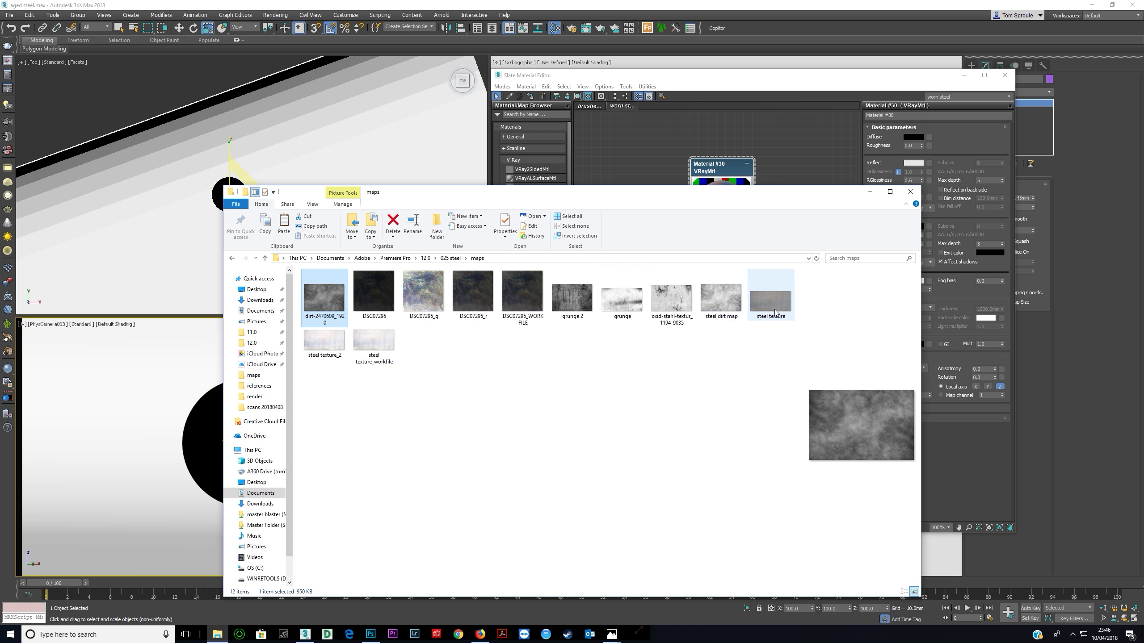
Bring the steel dirt map image into 3ds Max's Slate Material Editor as a Bitmap and connect it to the VRayMtl's reflection glossiness
left_click(721, 302)
left_click_drag(622, 158, 621, 158)
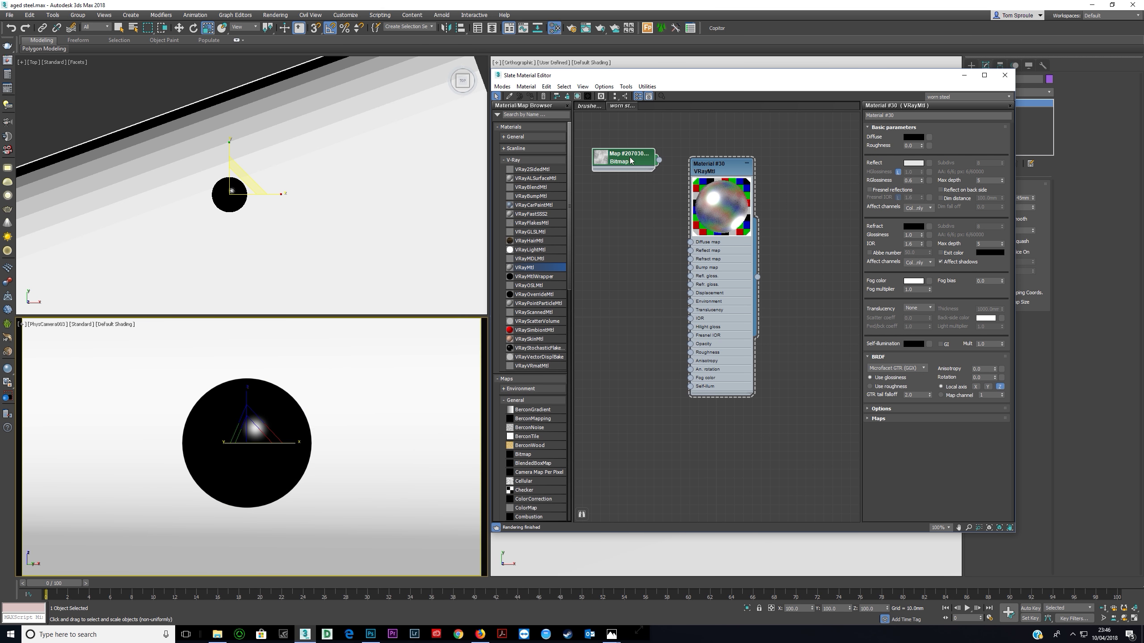
left_click_drag(630, 161, 595, 240)
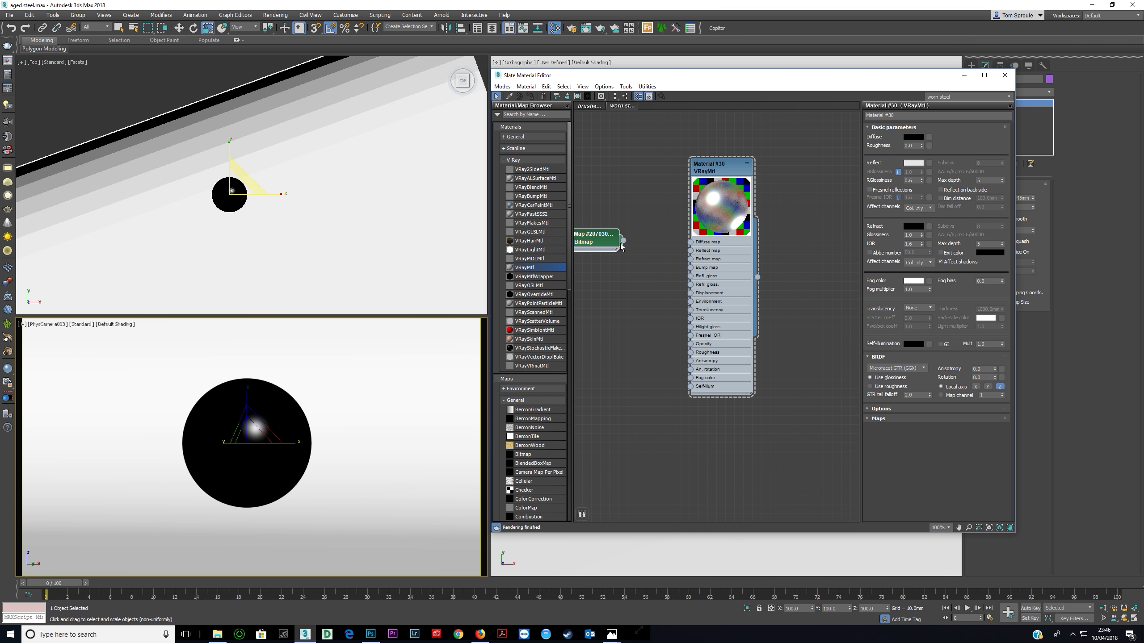
left_click_drag(691, 252, 691, 250)
left_click_drag(621, 249, 691, 276)
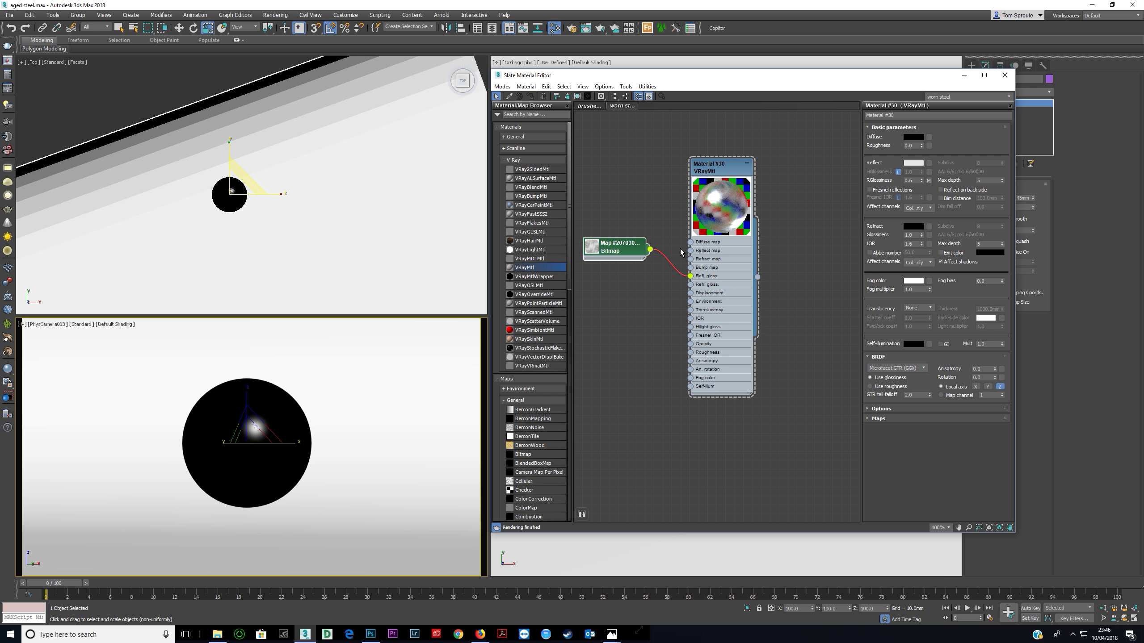
right_click(370, 360)
left_click(317, 384)
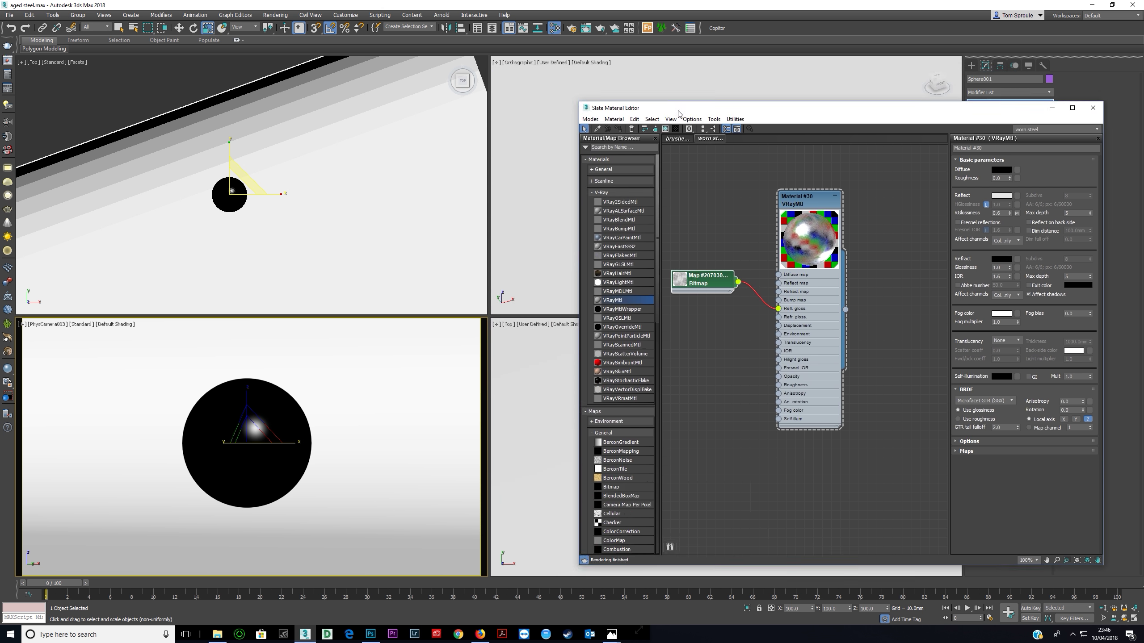
left_click_drag(590, 80, 576, 43)
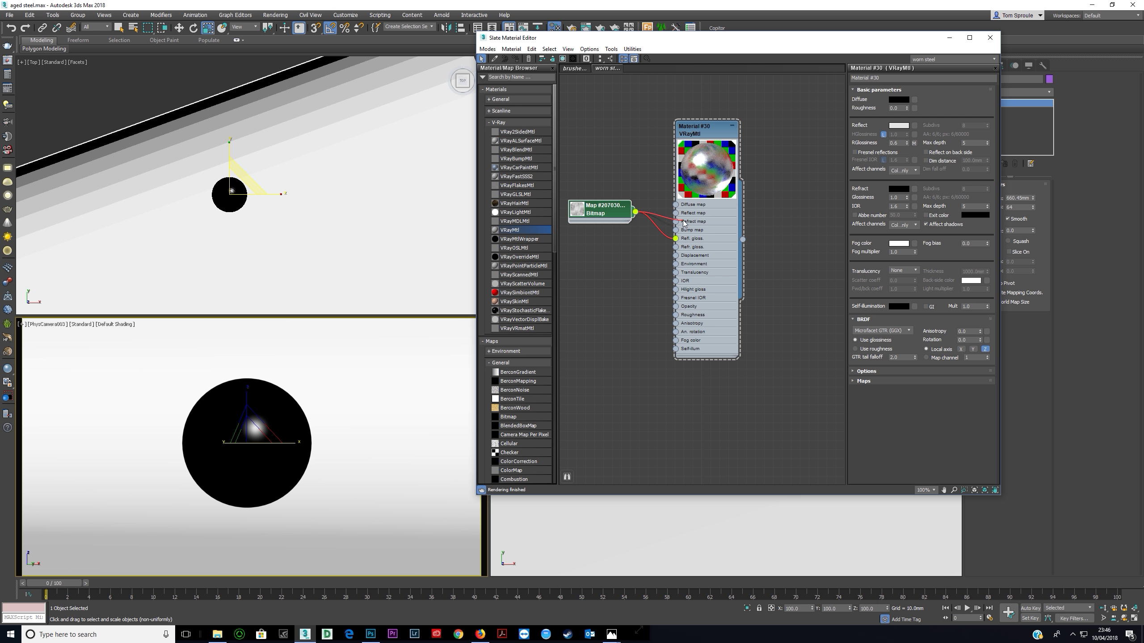
left_click(602, 219)
left_click(603, 219)
left_click(446, 8)
left_click_drag(538, 42, 569, 73)
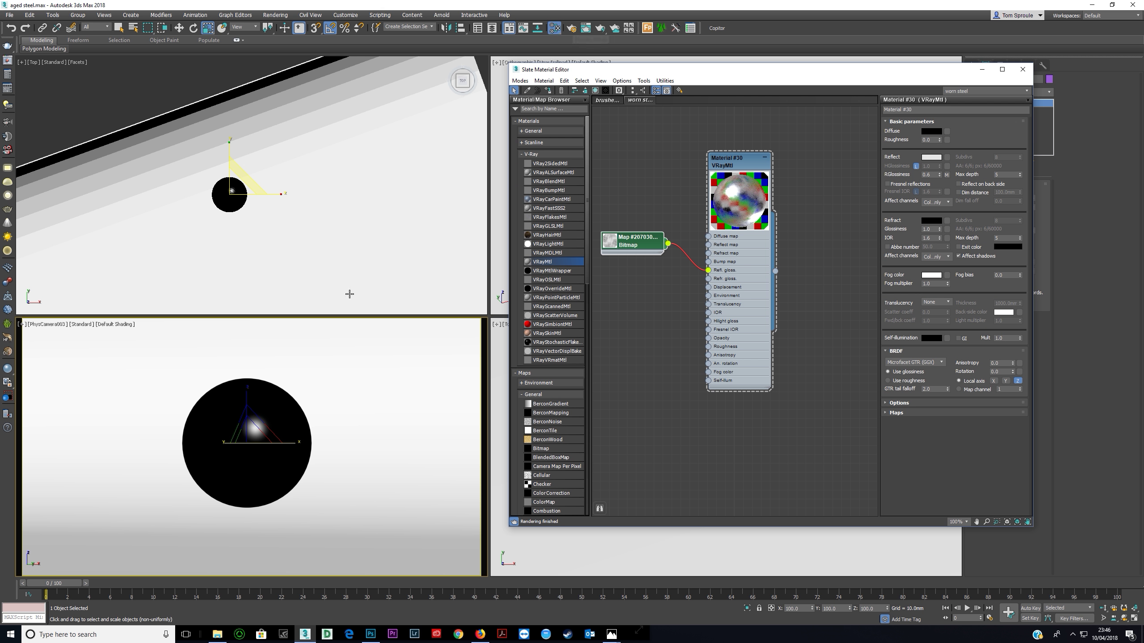
Show the last V-Ray frame buffer from Render Setup and enable region rendering around the sphere
left_click(571, 28)
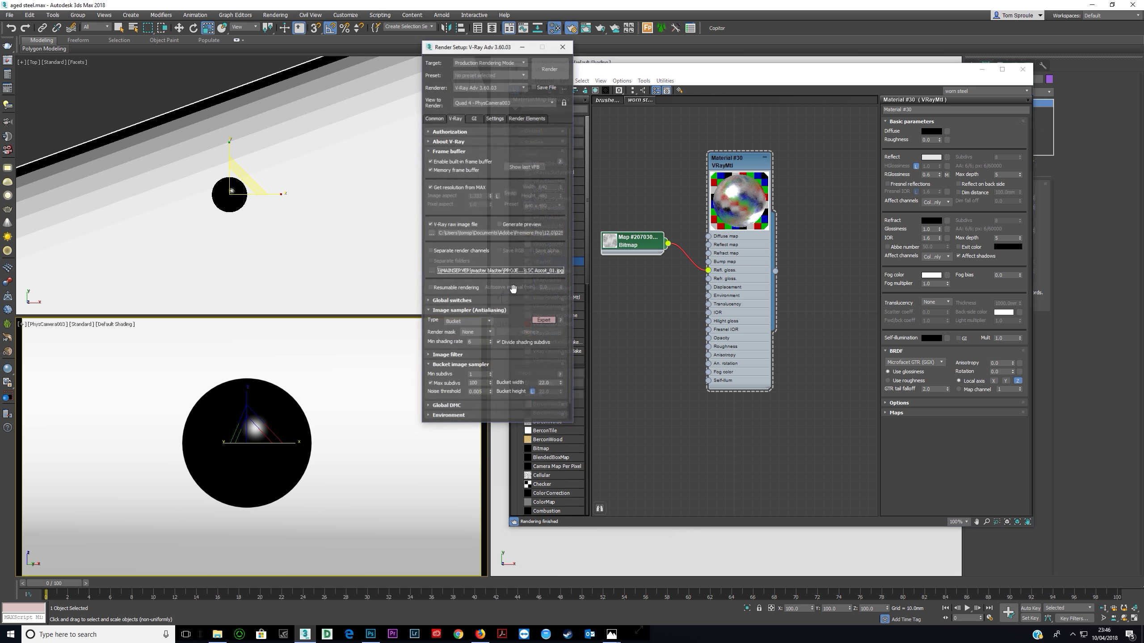
left_click(524, 166)
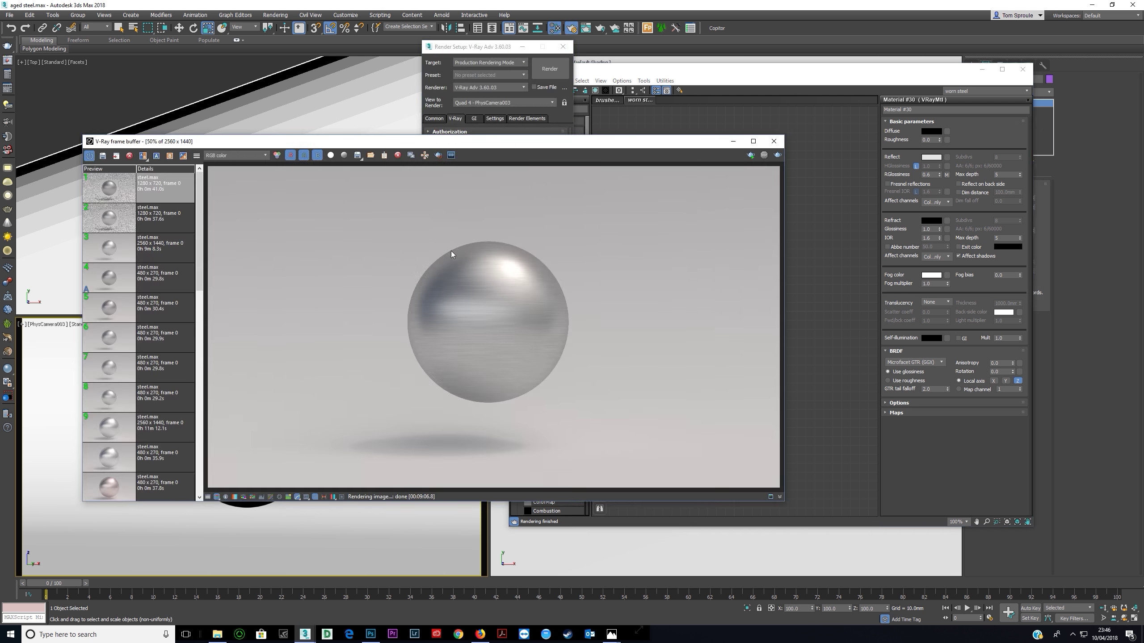
left_click(438, 155)
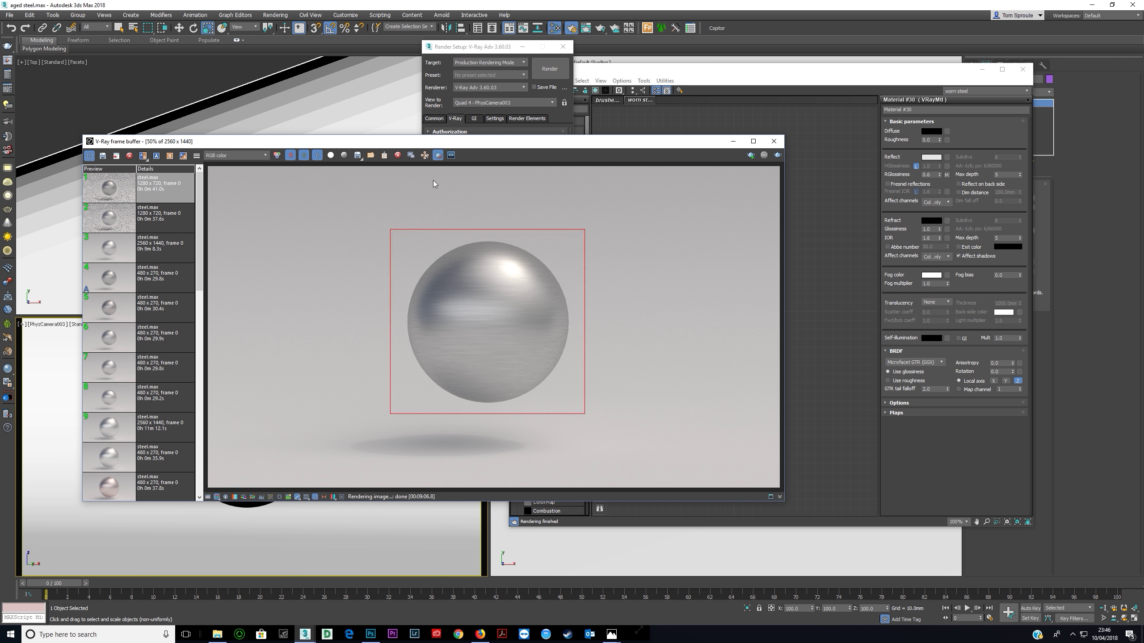
left_click(739, 142)
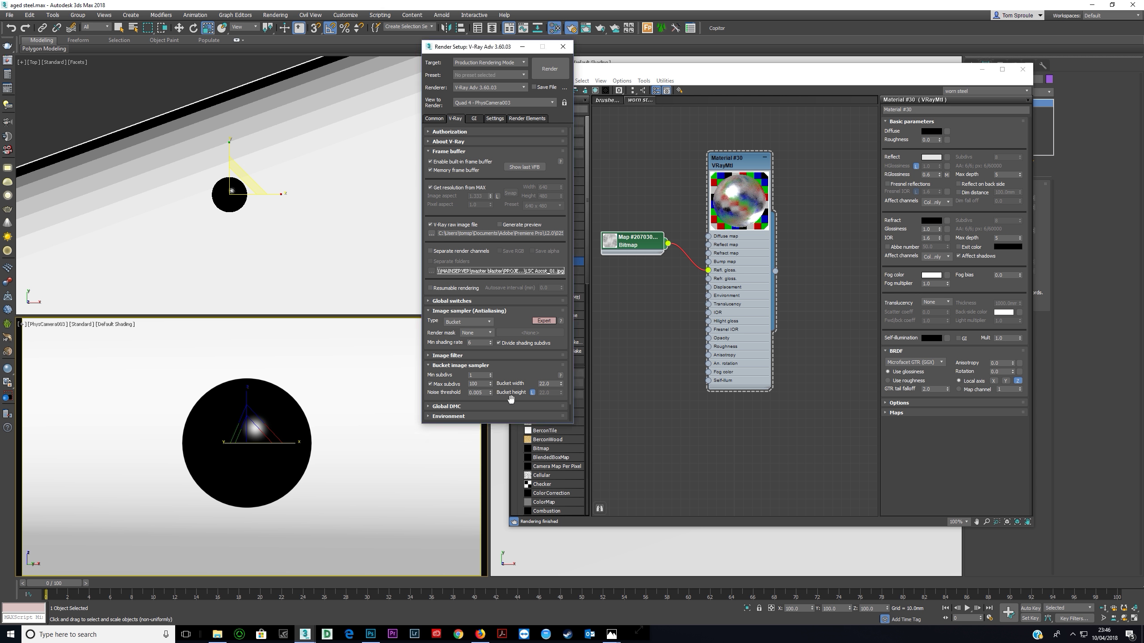
Set the noise threshold to 0.1 and the output size to 480×270, disable the V-Ray raw image file, and render the region
left_click(486, 394)
type("0.1")
key("Return")
left_click(434, 118)
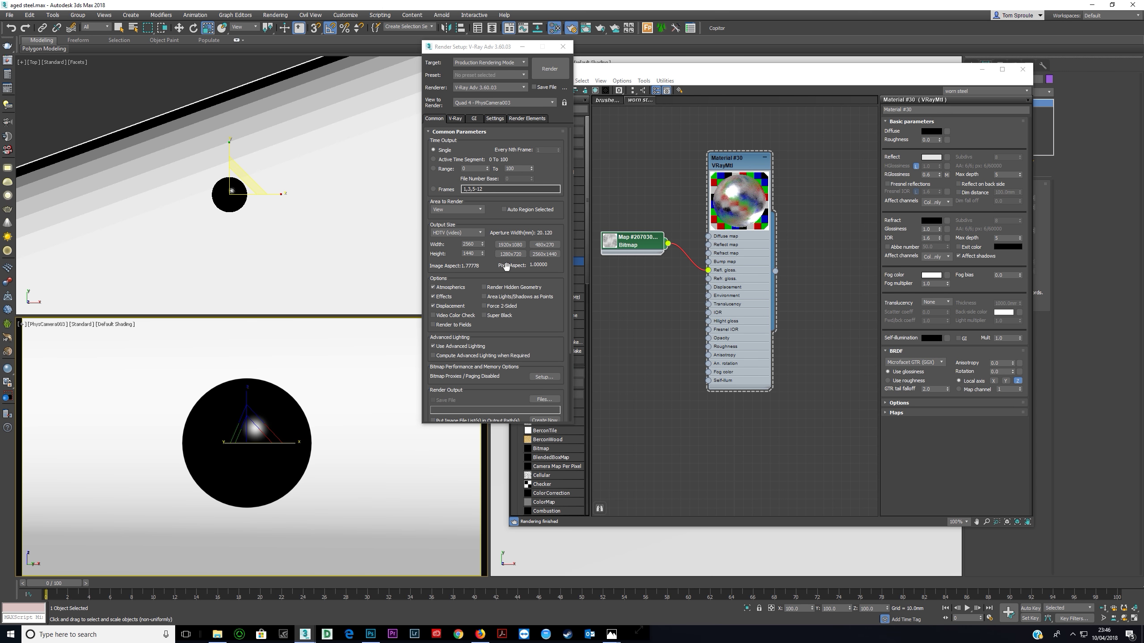
left_click(545, 245)
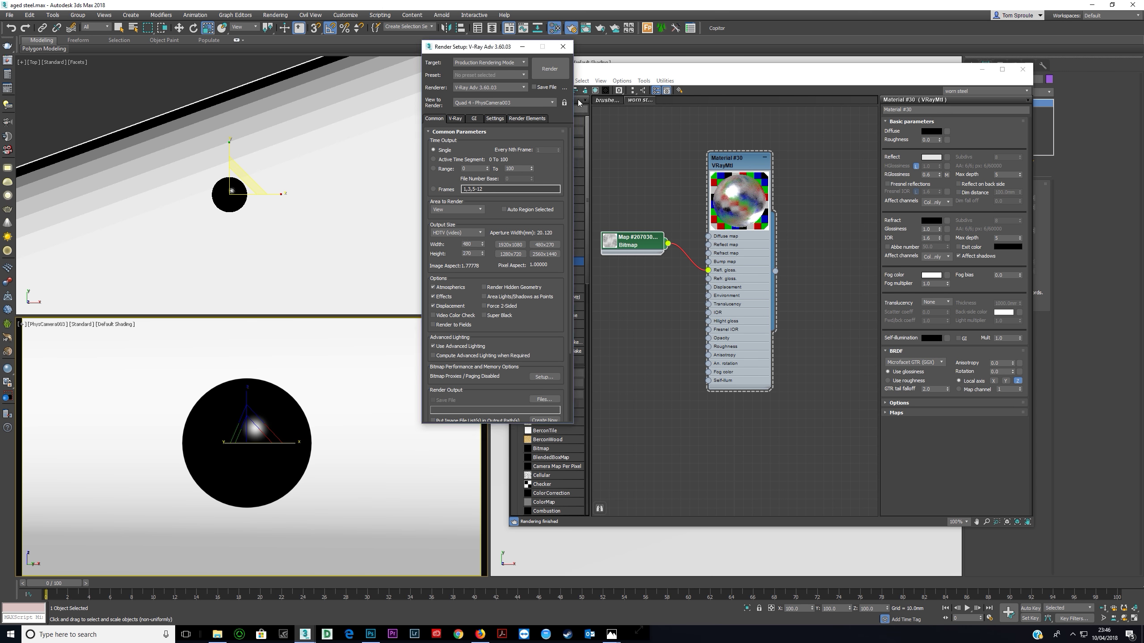
left_click(455, 118)
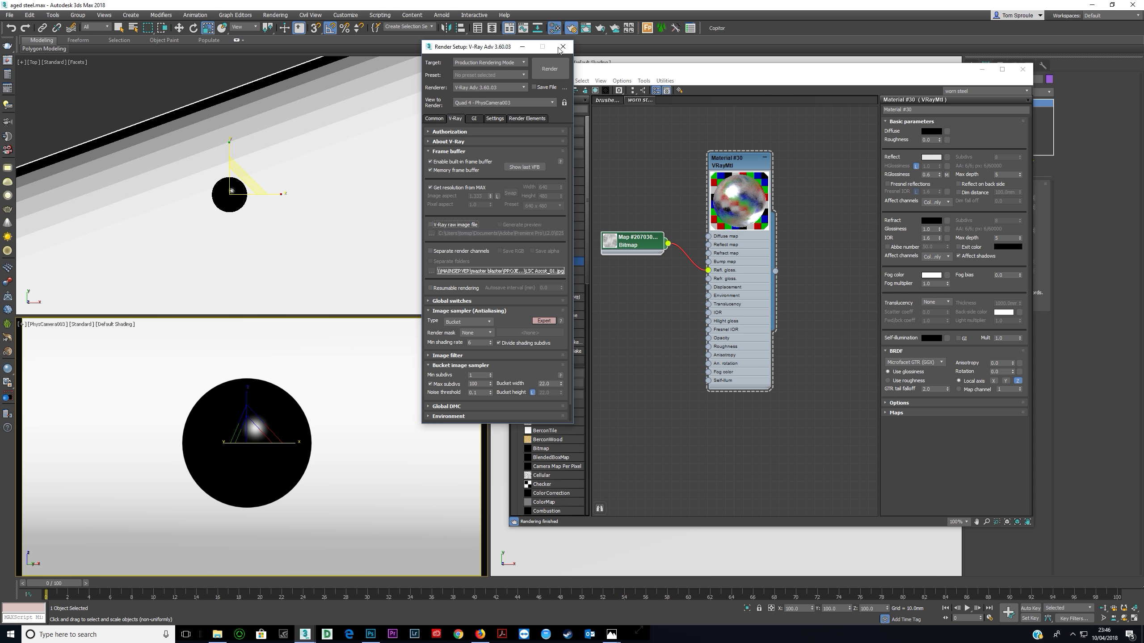
left_click(550, 68)
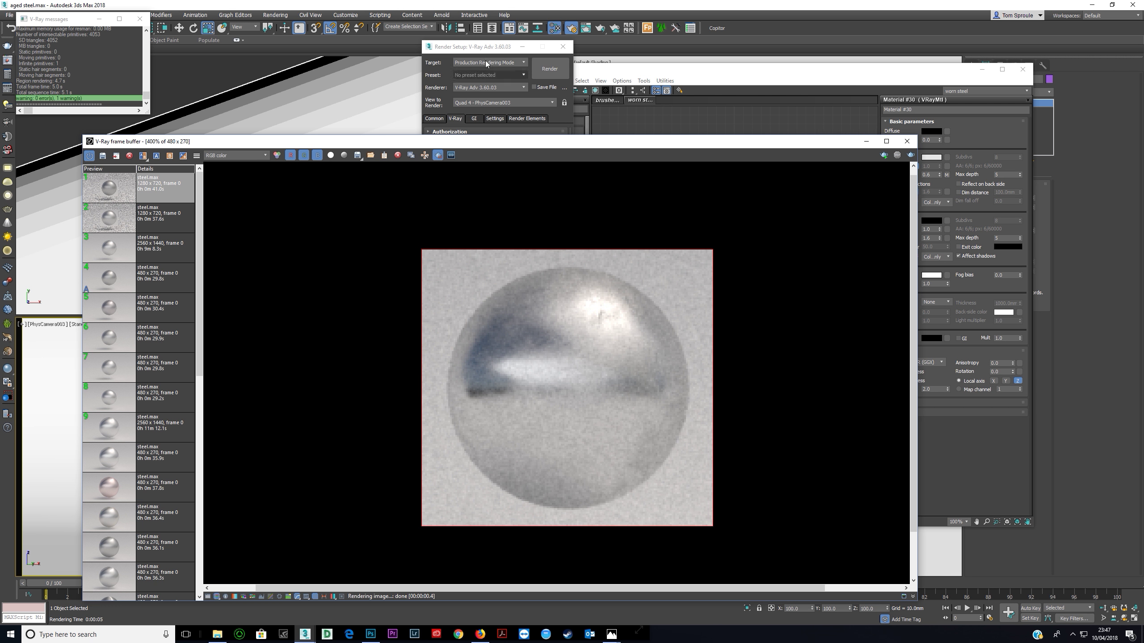
Set the noise threshold to 0.05 and the output width to 900, and render the sphere region again
left_click(485, 47)
left_click(477, 392)
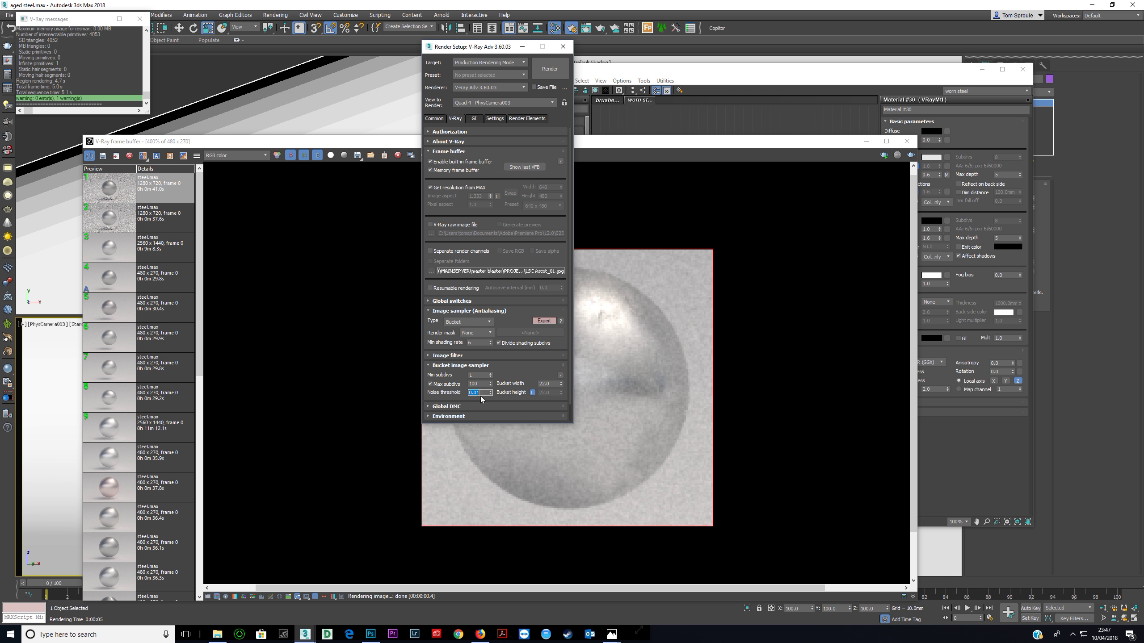
type("0.05")
key("Return")
left_click(434, 118)
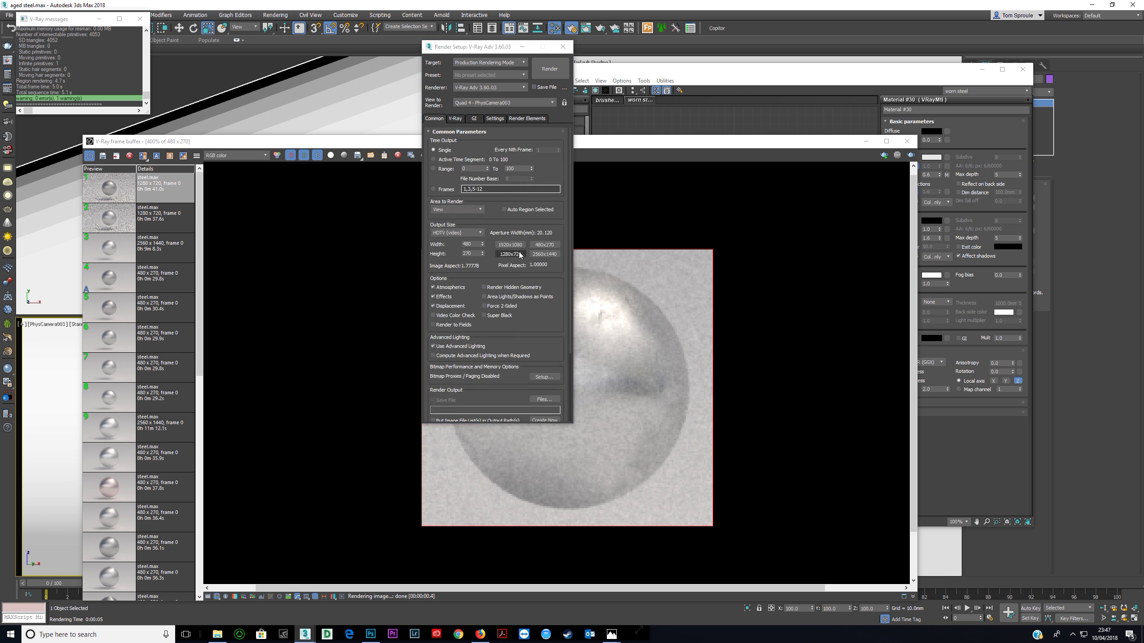
double_click(470, 245)
type("900")
key("Return")
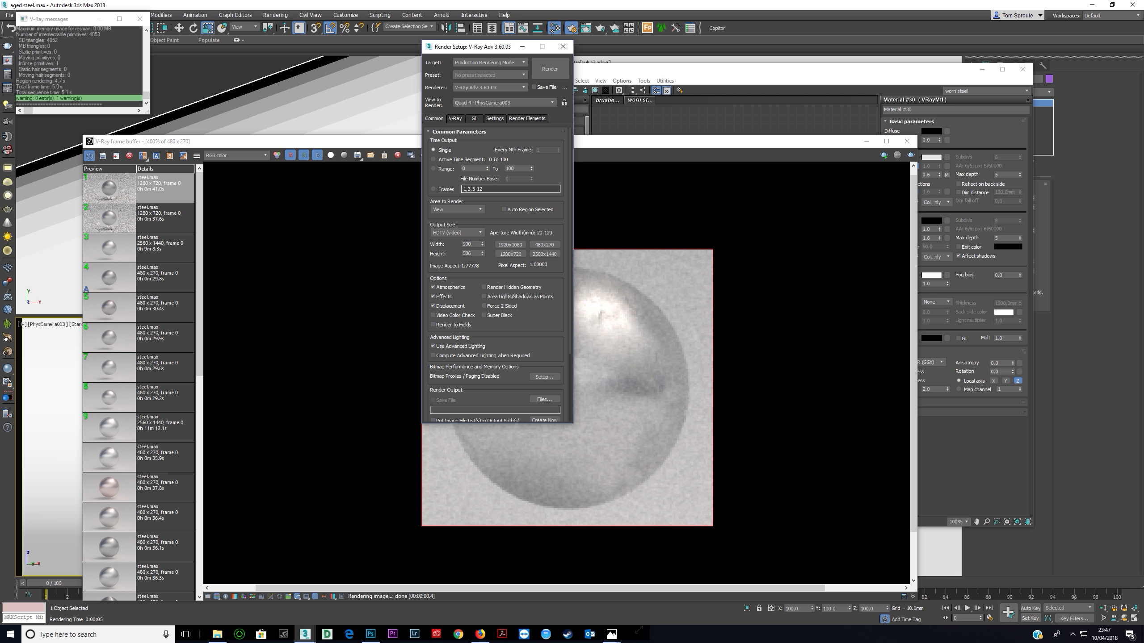
left_click(693, 159)
left_click(910, 155)
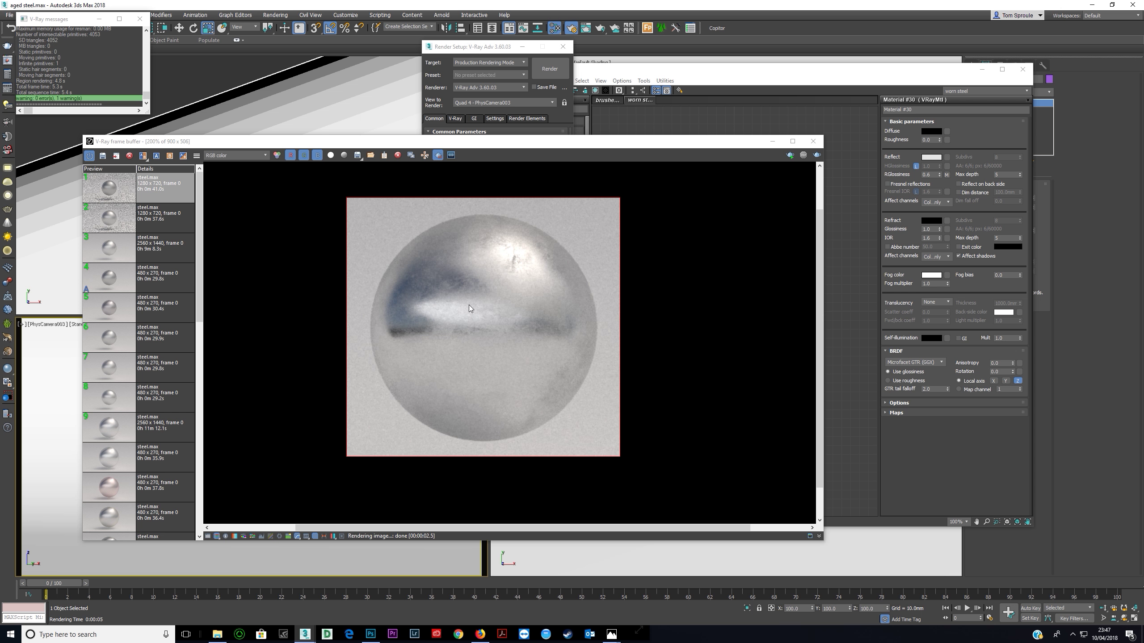
Set the output size to 1280×720 and the noise threshold to 0.01, and render the sphere region
left_click(472, 47)
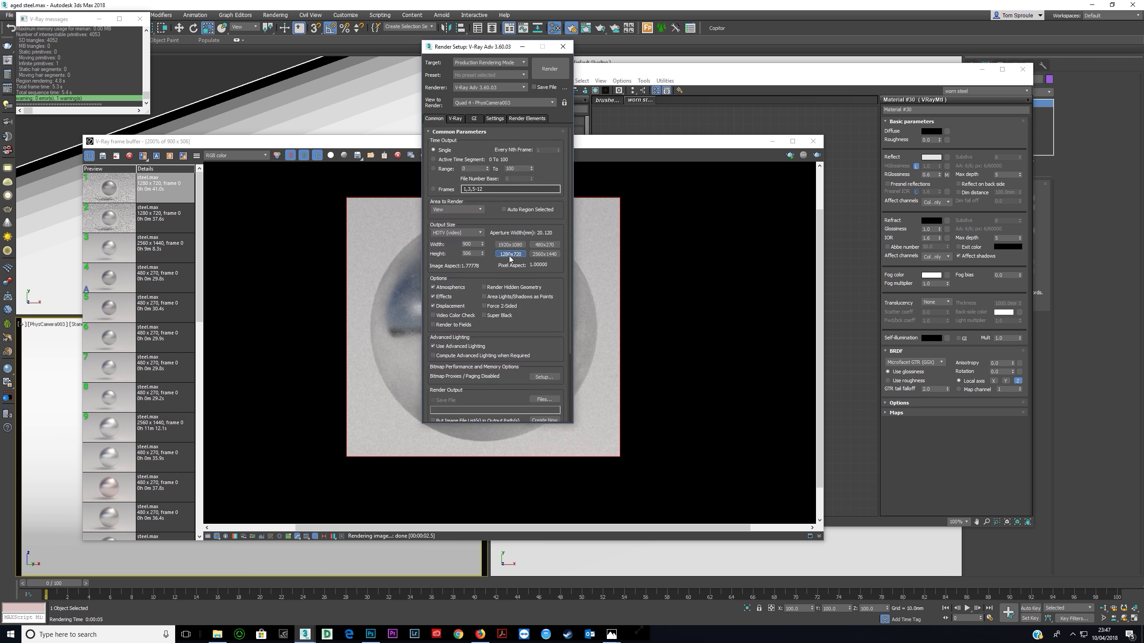
left_click(455, 118)
double_click(480, 394)
type("0.01")
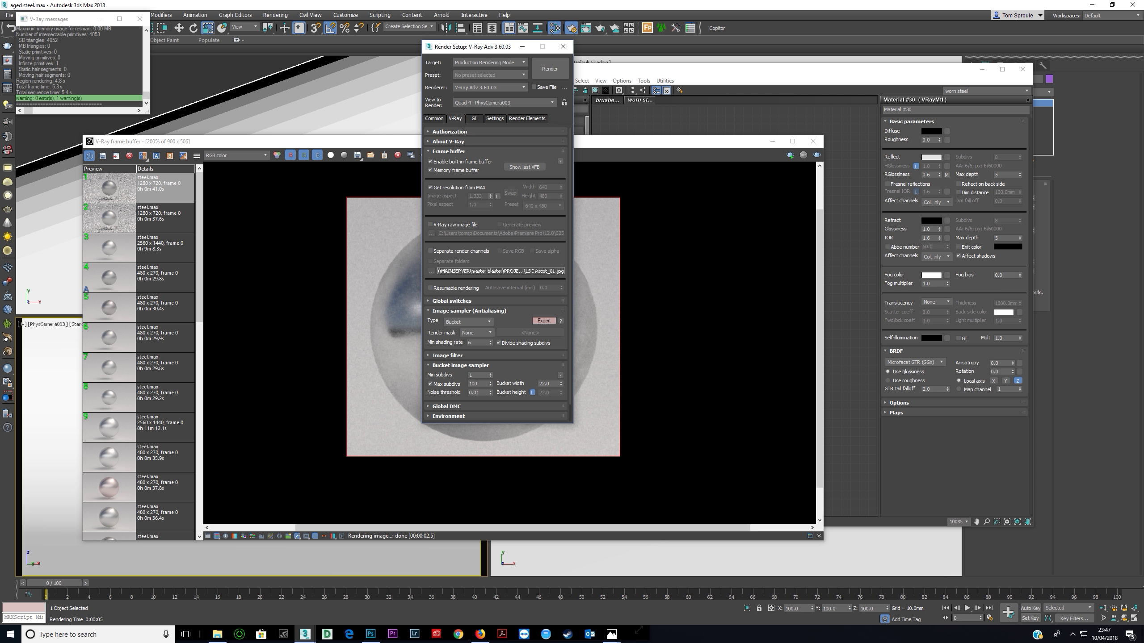
left_click(624, 171)
left_click(817, 156)
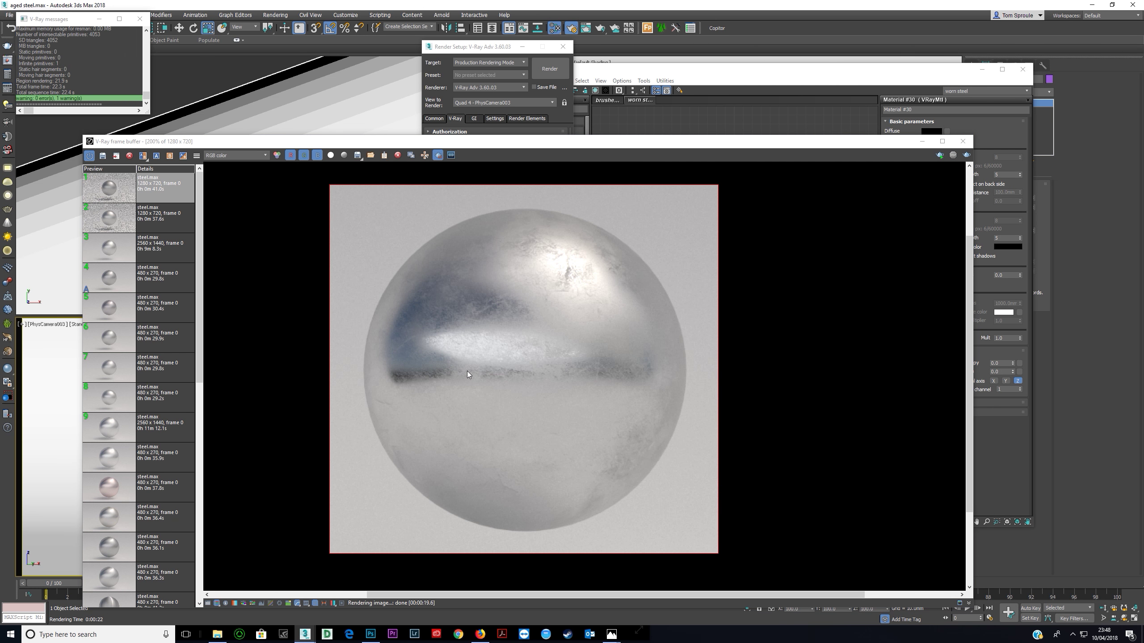
Save the glossiness test render to the frame buffer history and reposition the frame buffer window
left_click_drag(719, 148, 562, 309)
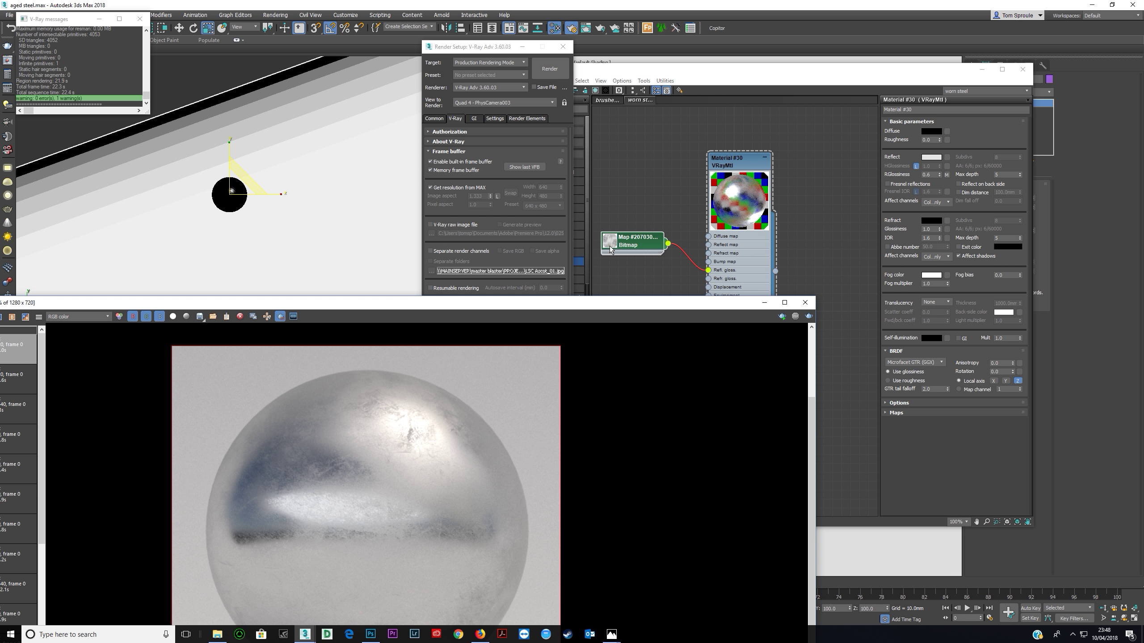
mouse_move(699, 307)
left_mouse_down()
mouse_move(699, 239)
mouse_move(703, 288)
left_mouse_up()
left_click_drag(629, 290, 872, 124)
left_click(191, 135)
left_click_drag(524, 125, 375, 182)
Rewire the dirt Bitmap from the VRayMtl's reflection glossiness to its Reflect map and start a new region render
left_click(624, 73)
left_click_drag(708, 270, 708, 246)
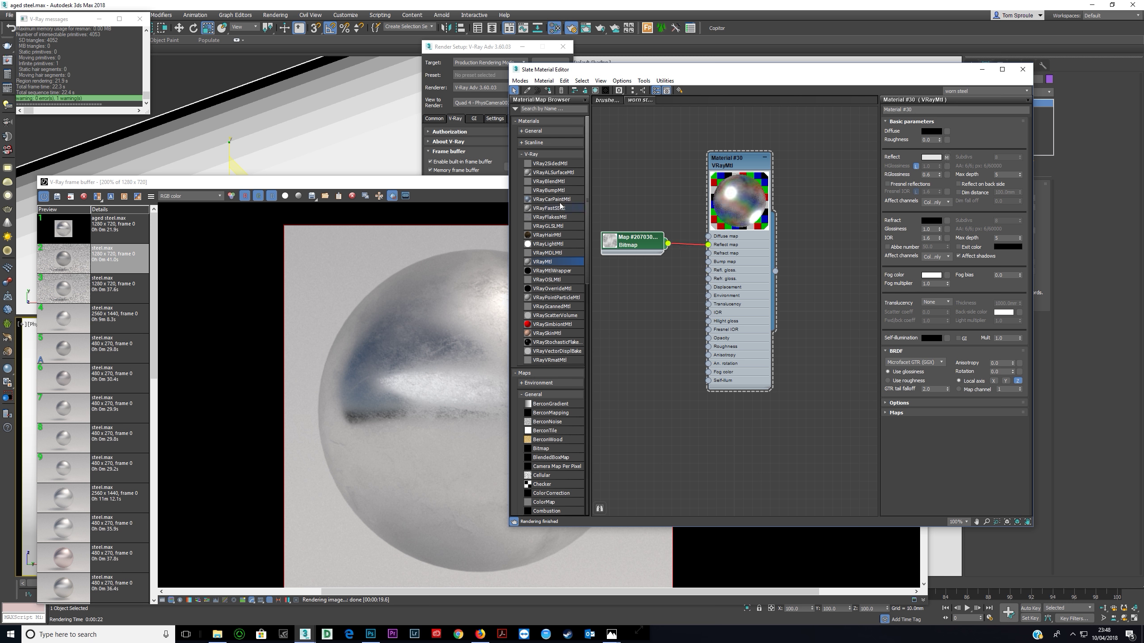
left_click(510, 189)
left_click(921, 195)
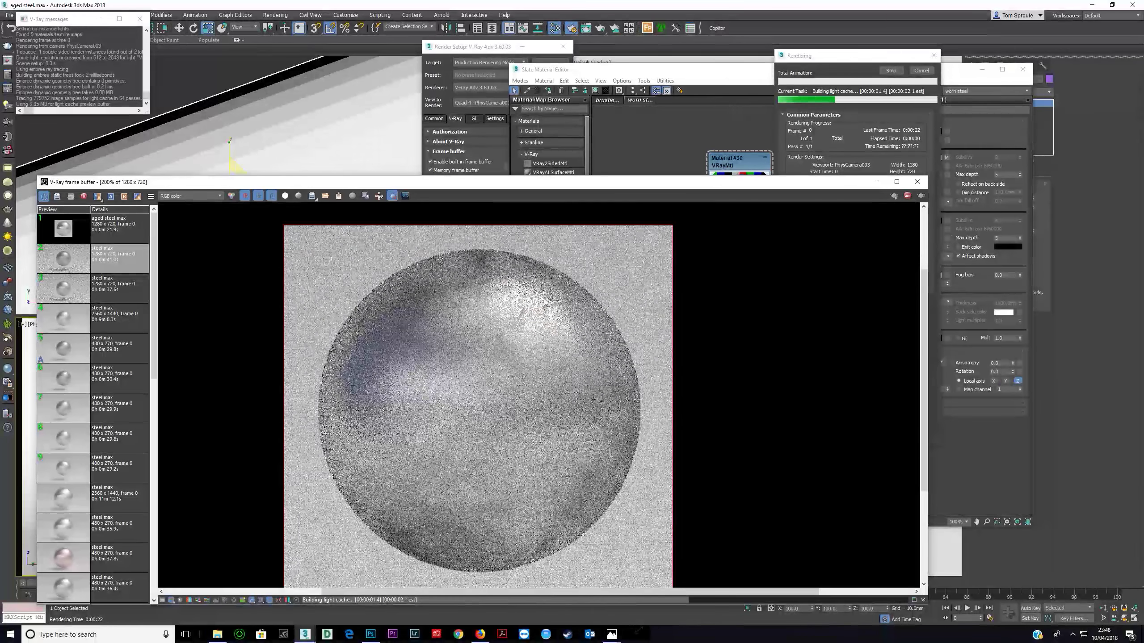
Reposition the frame buffer window and save the Reflect map test render to its history
left_click_drag(513, 184, 510, 114)
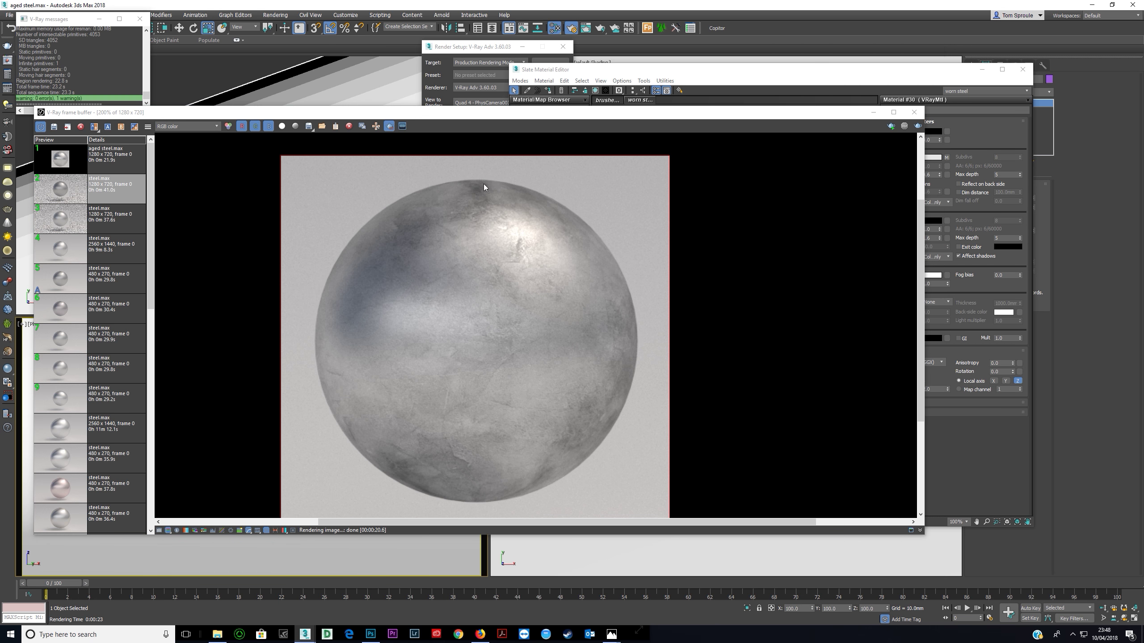
left_click_drag(470, 115, 528, 103)
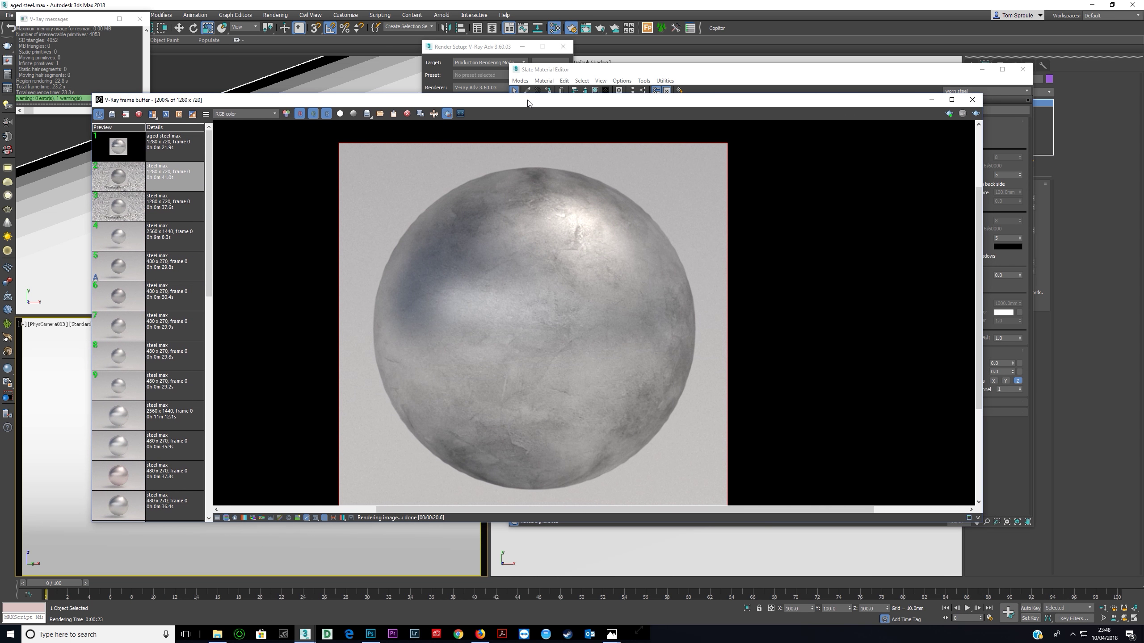
left_click(112, 114)
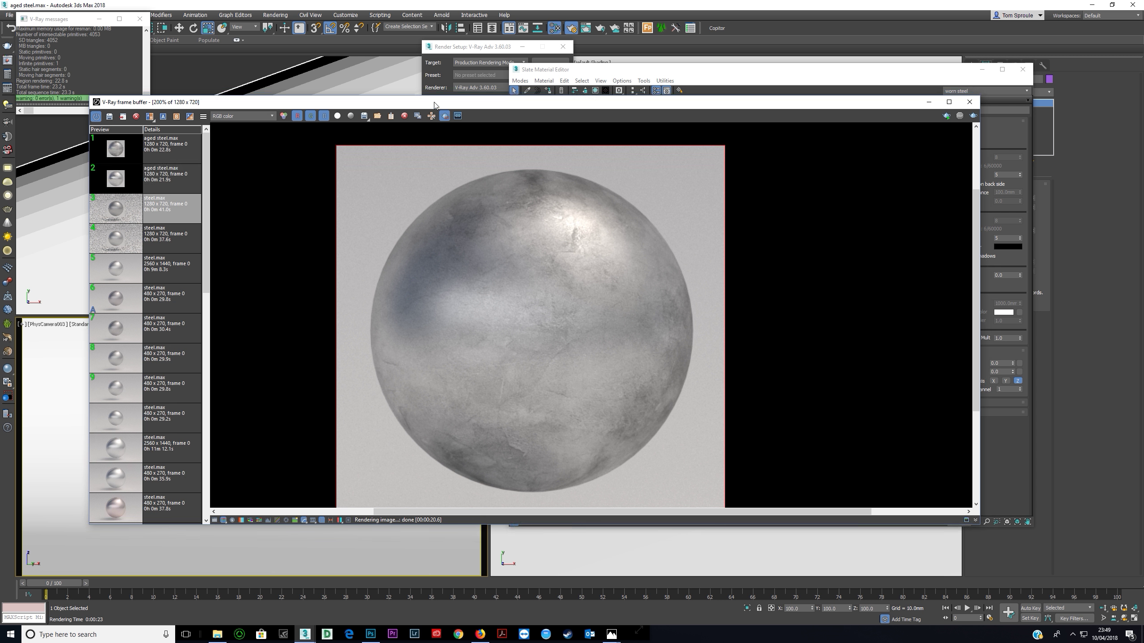
Wire the dirt Bitmap to the VRayMtl's Refl. gloss input as well as Reflect map, and render the sphere region again
left_click_drag(436, 103, 354, 274)
left_click(635, 216)
left_click_drag(668, 244, 708, 270)
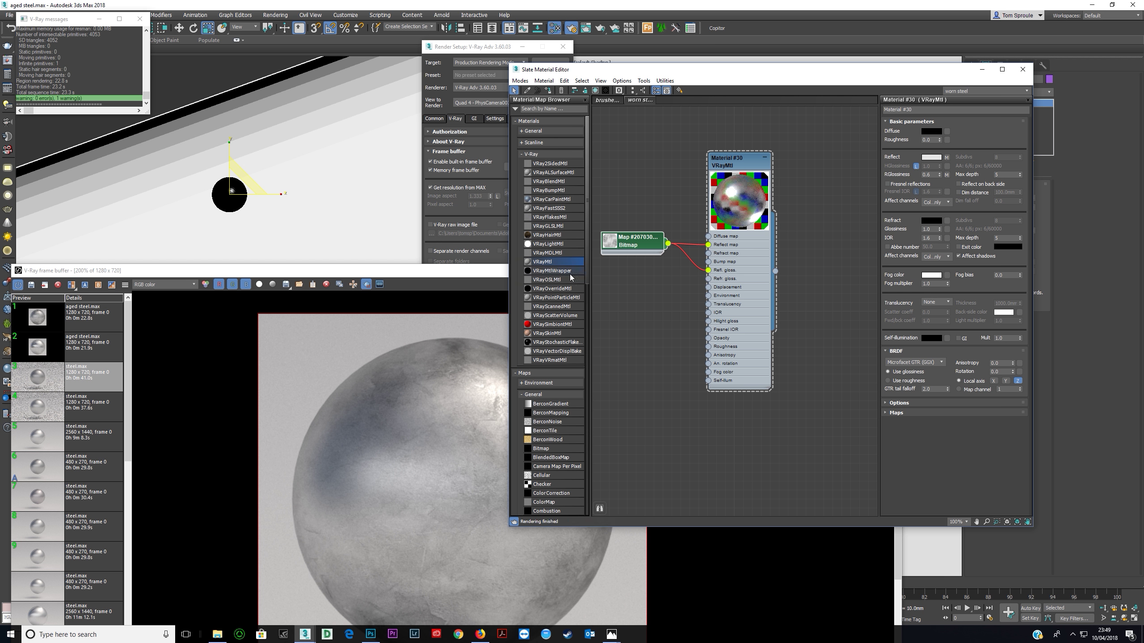
left_click(489, 272)
left_click_drag(489, 272, 515, 103)
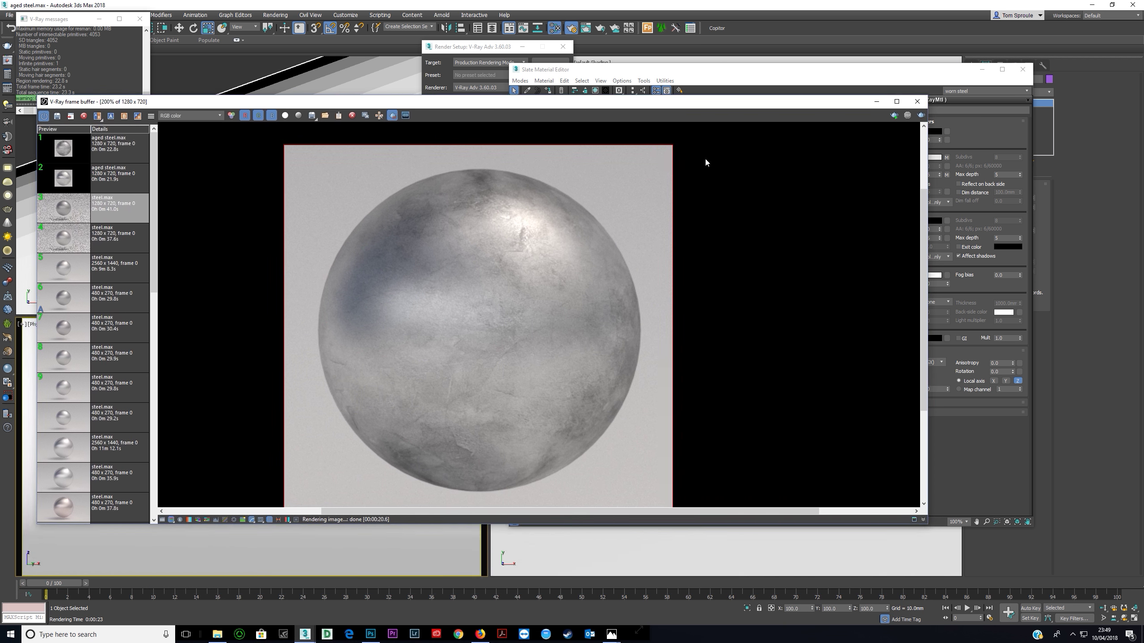
left_click(920, 116)
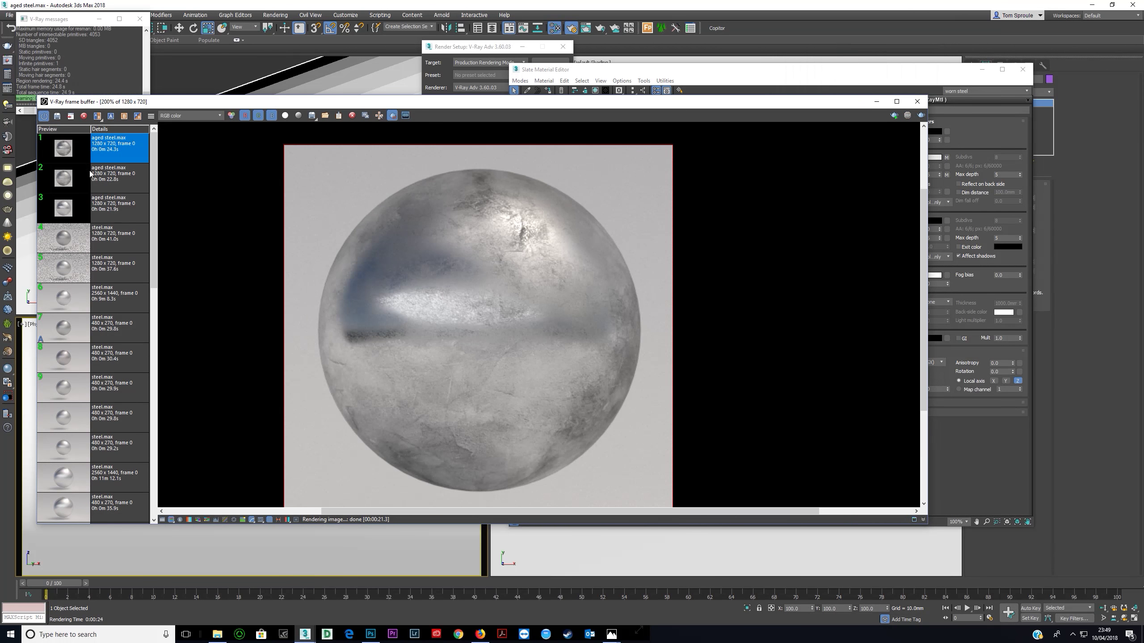
Compare the combined reflect-and-gloss render as A with the reflect-only render as B, and close the frame buffer
left_click(110, 116)
left_click(63, 178)
left_click(124, 116)
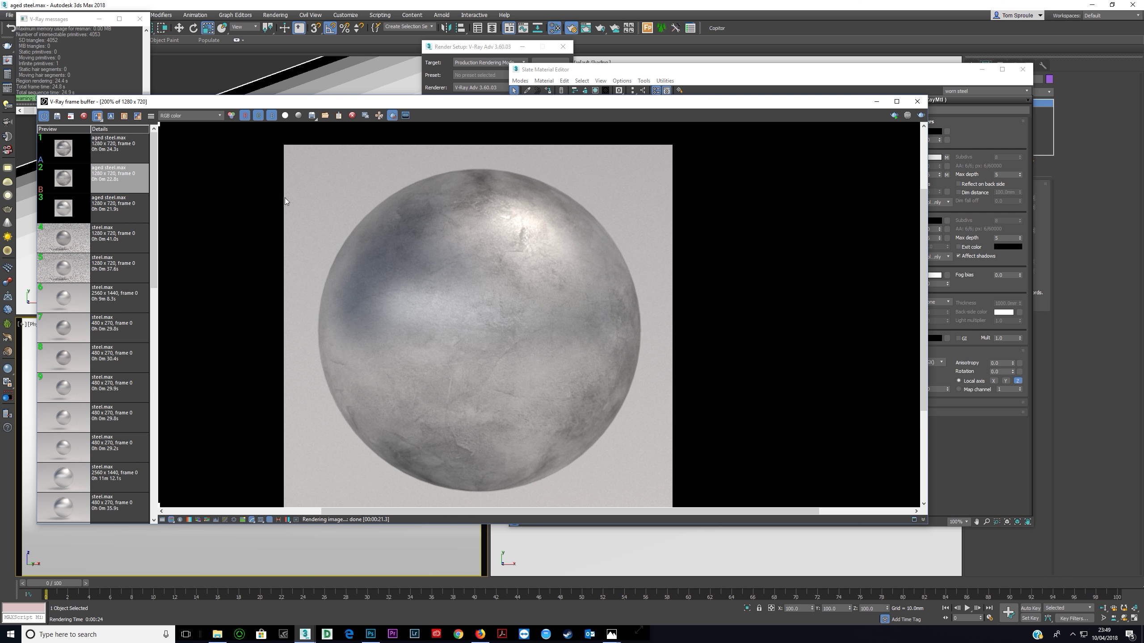
left_click_drag(160, 127, 155, 308)
left_click(917, 101)
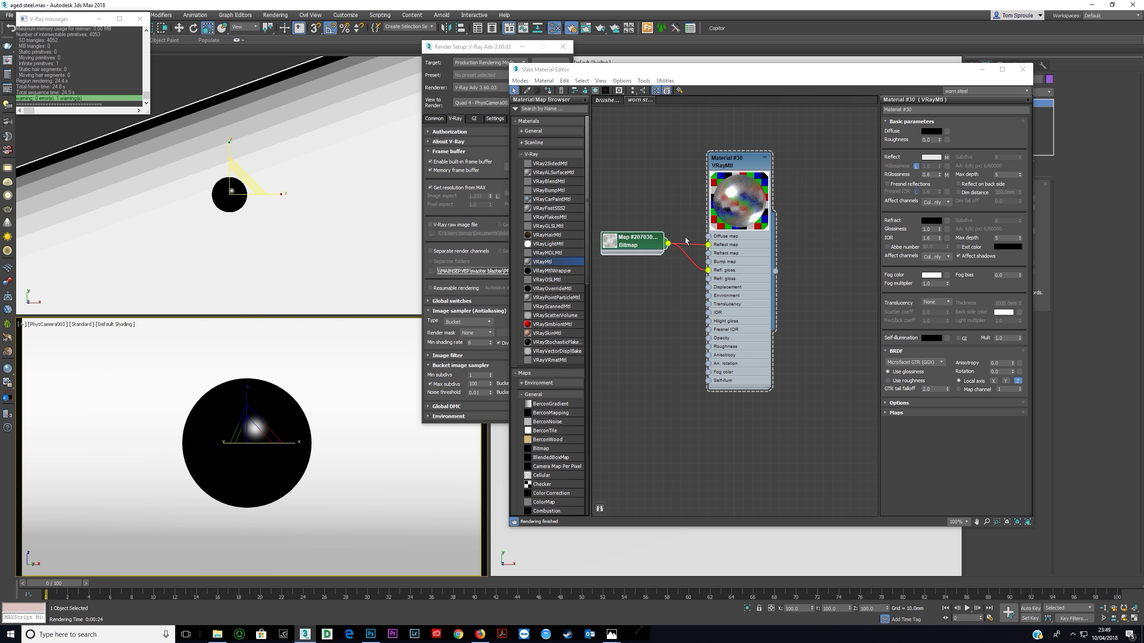
Switch to Photoshop and add a Levels adjustment to the dirt texture with midtones 1.74 and output white 134
double_click(623, 248)
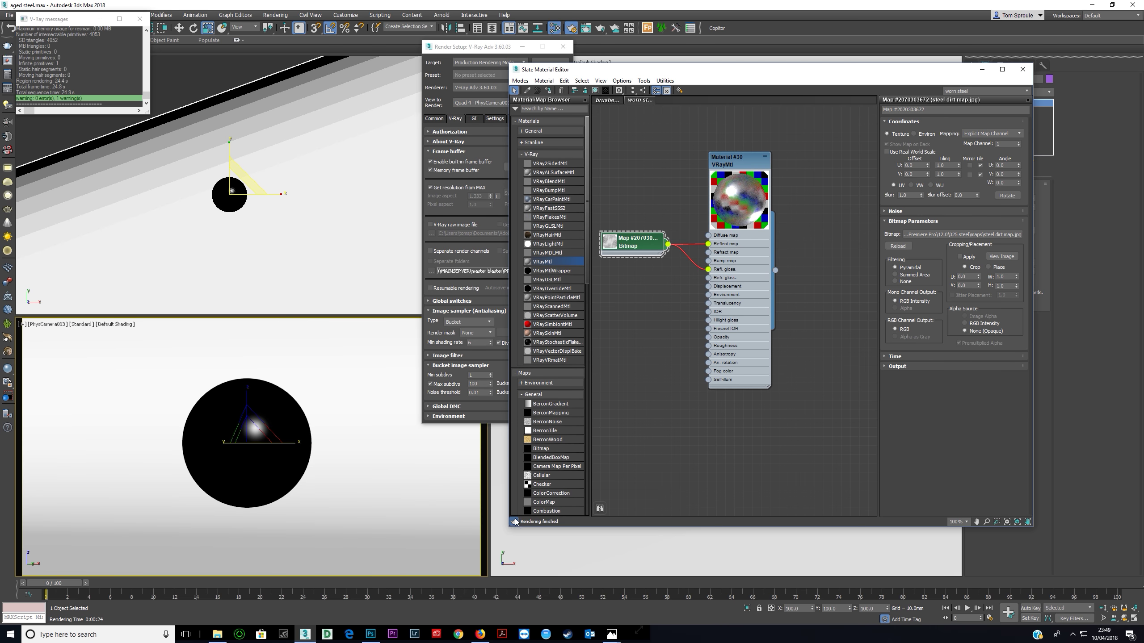
left_click(370, 634)
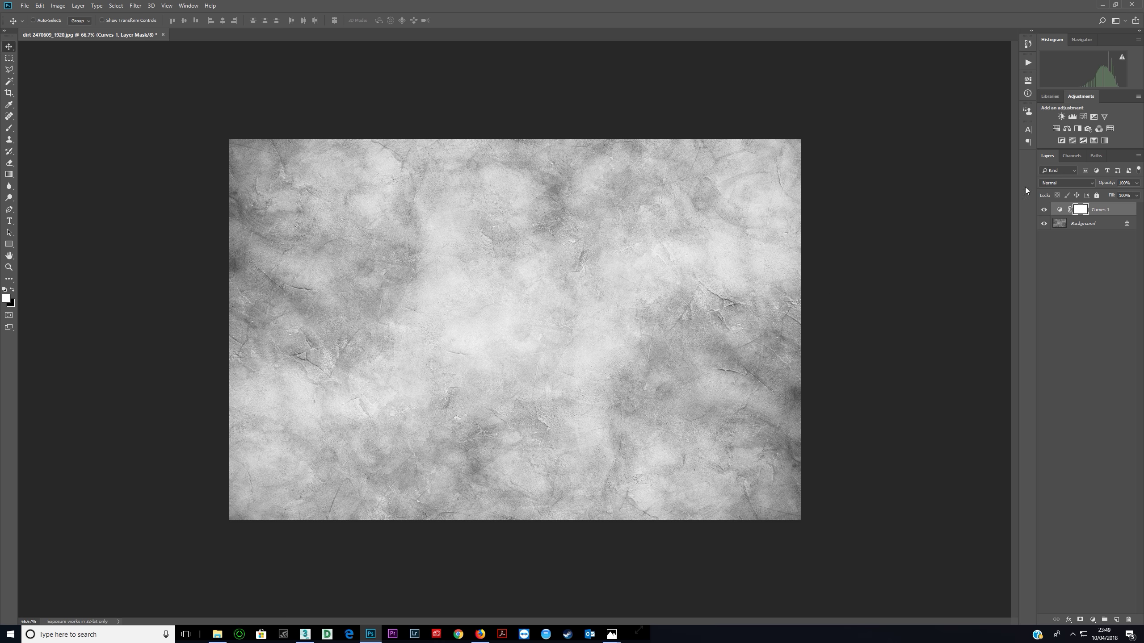
left_click(1072, 117)
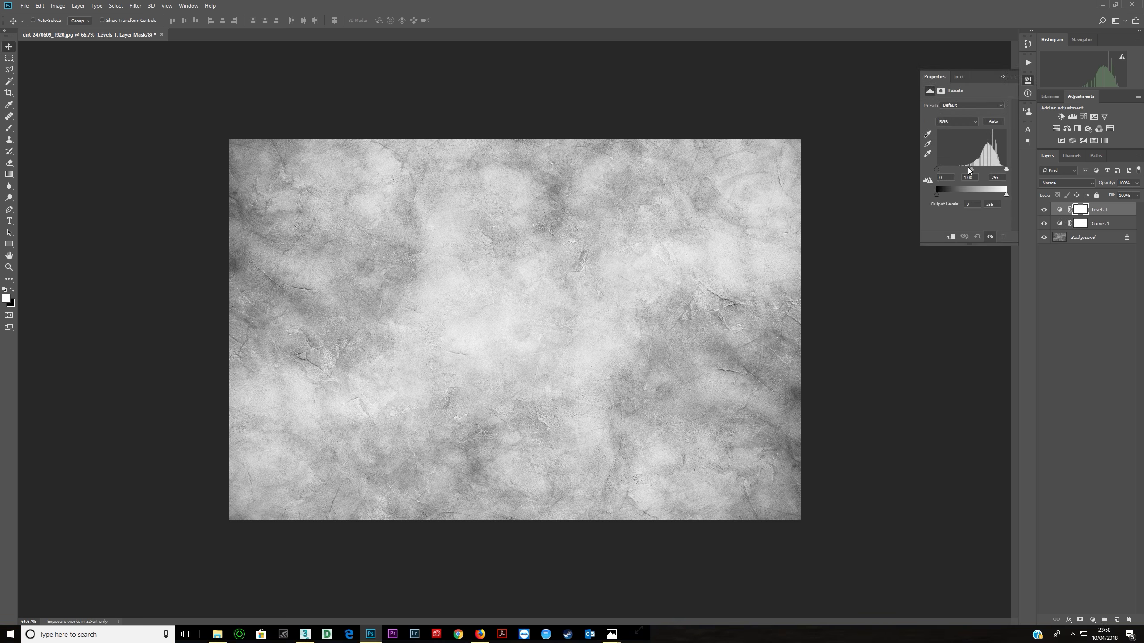
left_click_drag(972, 169, 1008, 171)
left_click_drag(937, 169, 943, 169)
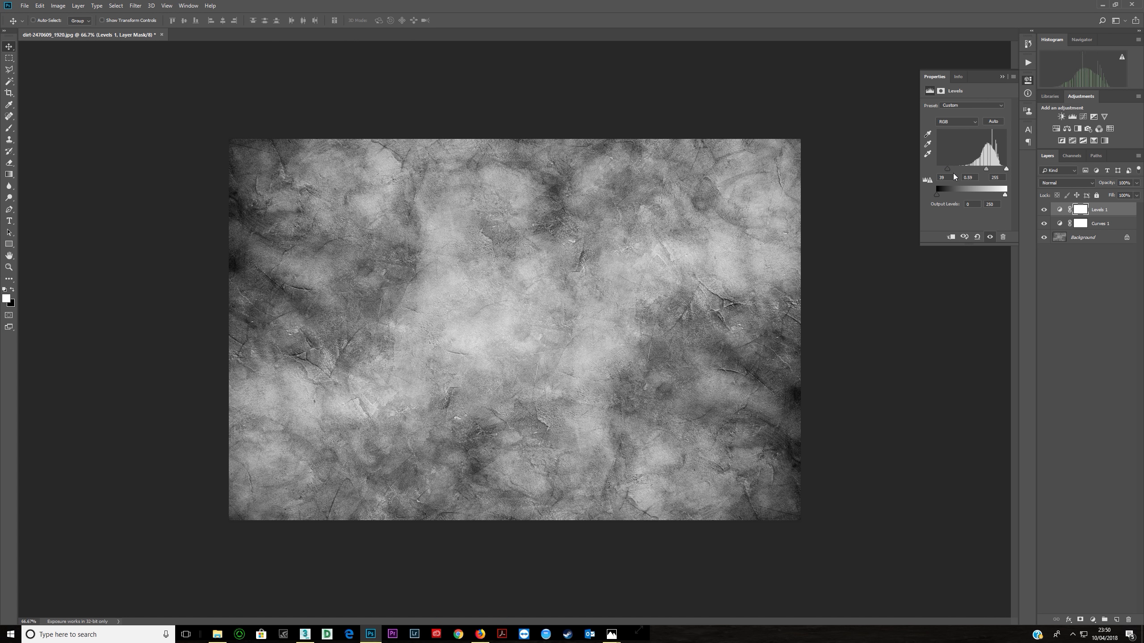
left_click_drag(1004, 195, 972, 170)
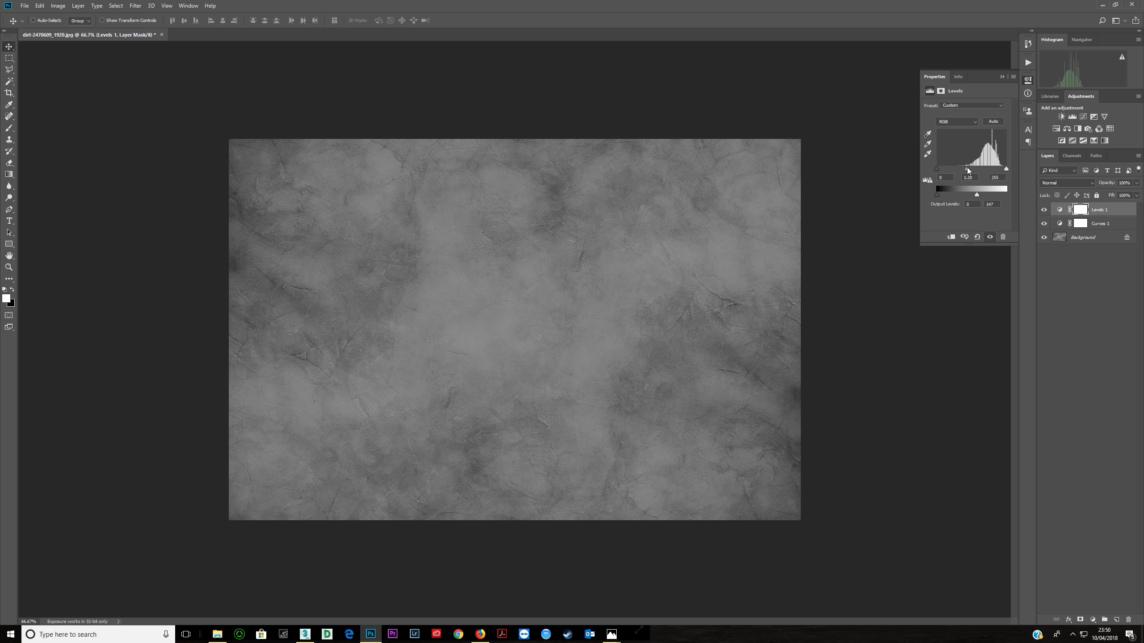
left_click_drag(977, 195, 973, 195)
left_click_drag(975, 193, 972, 195)
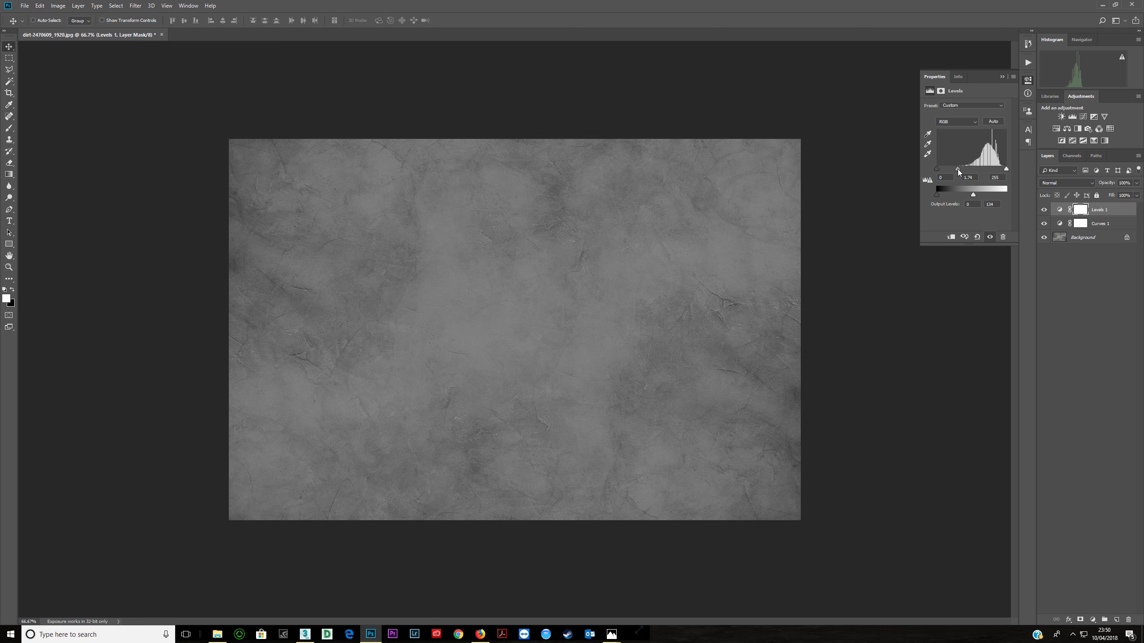
Save the adjusted texture as the JPEG "steel dirt map_gloss" in the maps folder and return to 3ds Max
left_click(24, 6)
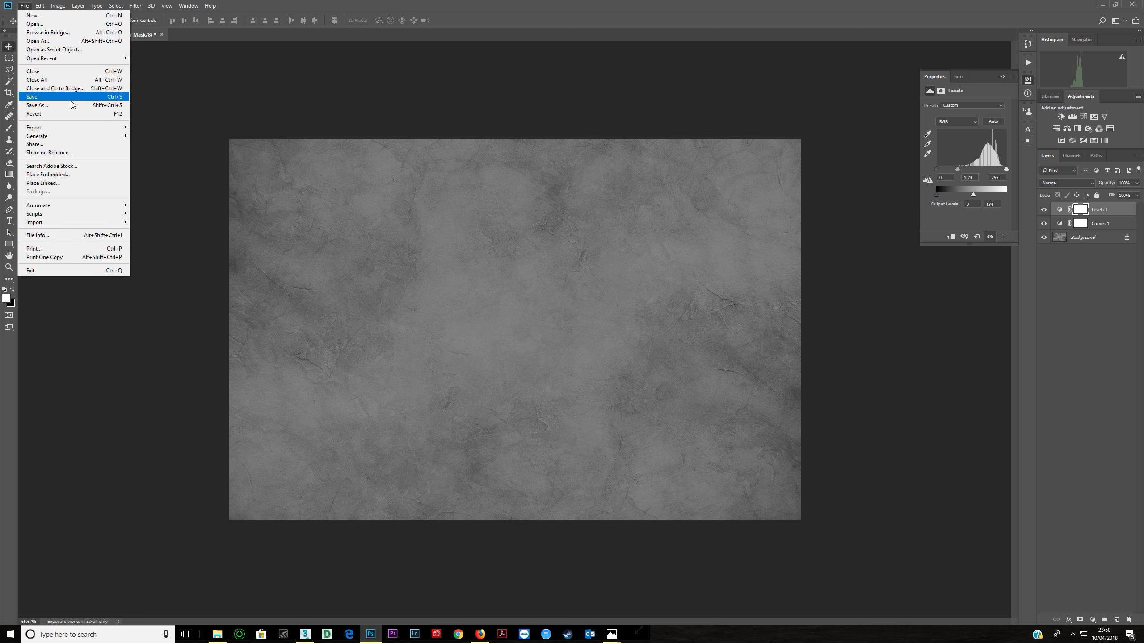
left_click(43, 110)
left_click(132, 286)
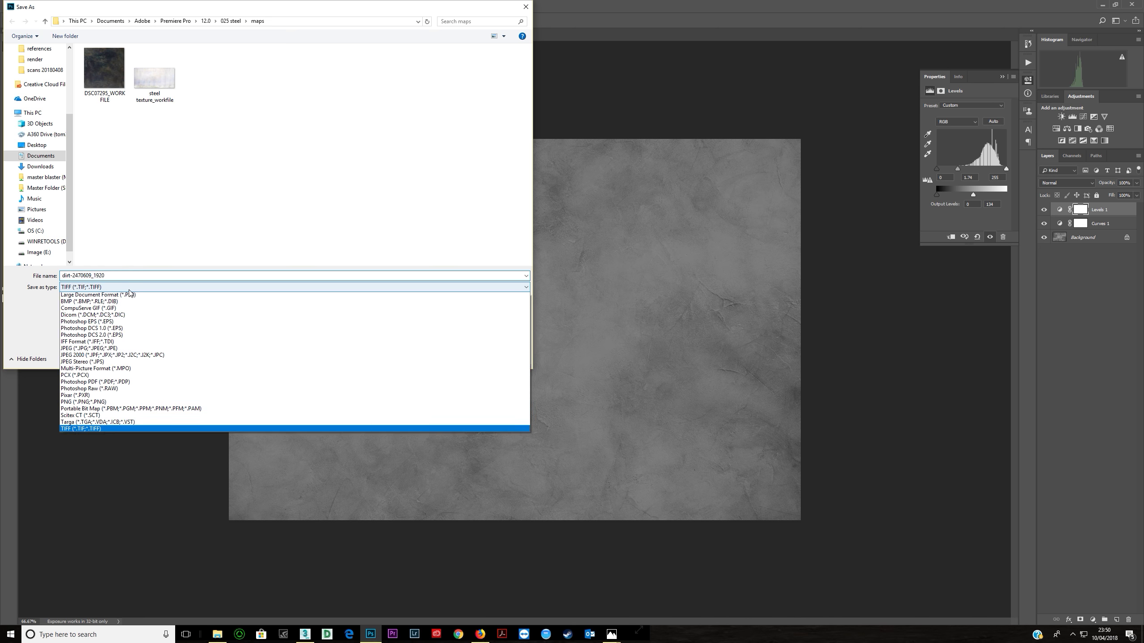
left_click(120, 357)
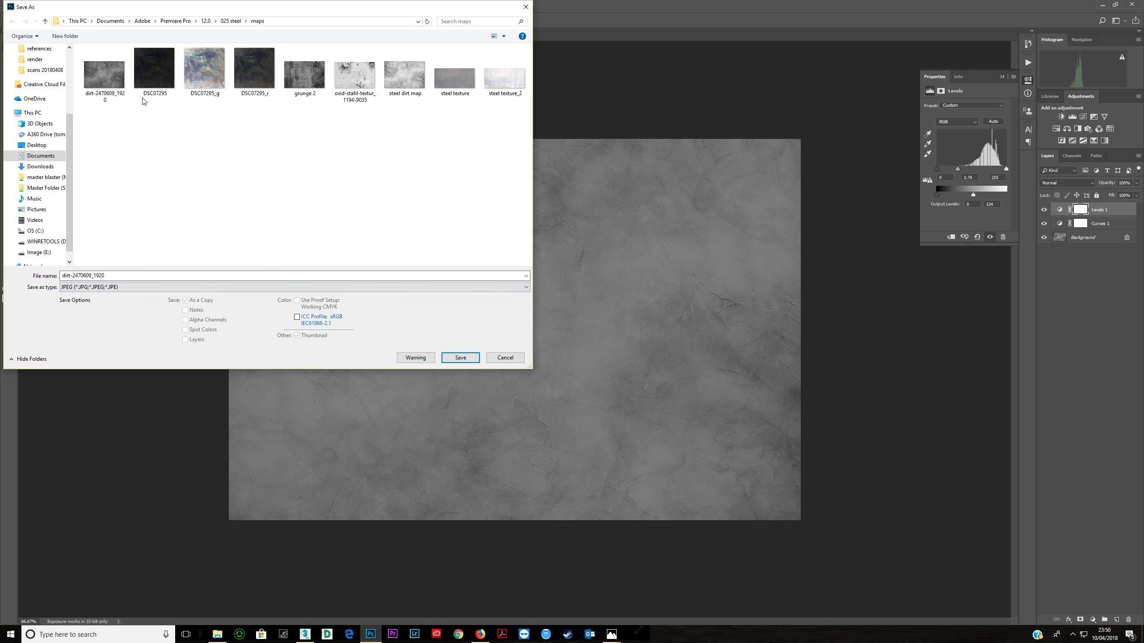
left_click(405, 74)
left_click(97, 276)
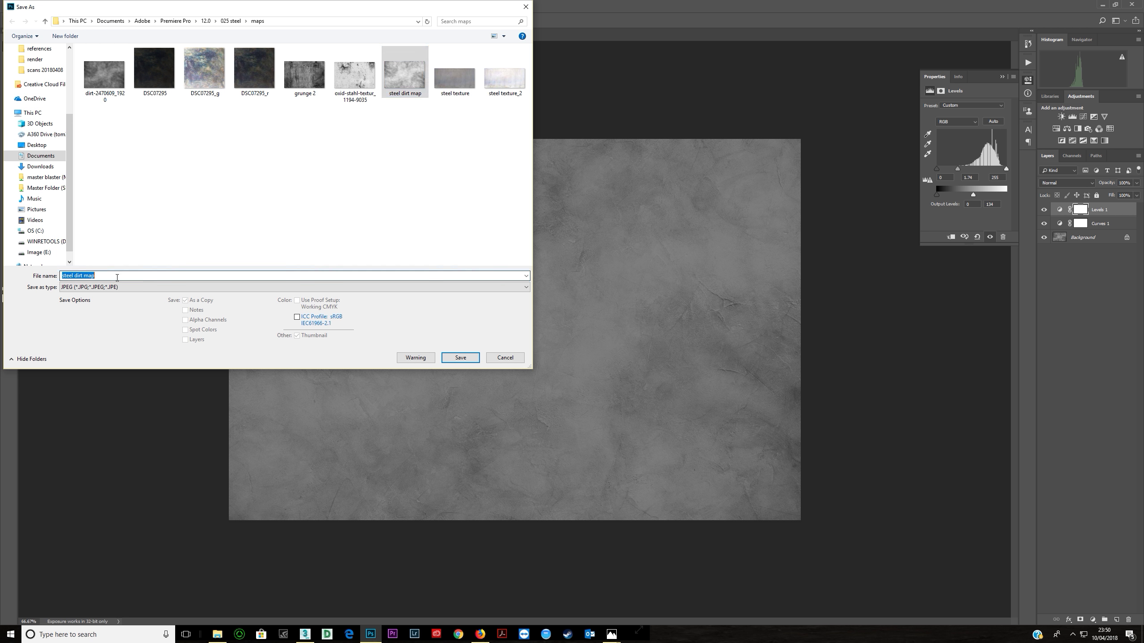
type("_gloss")
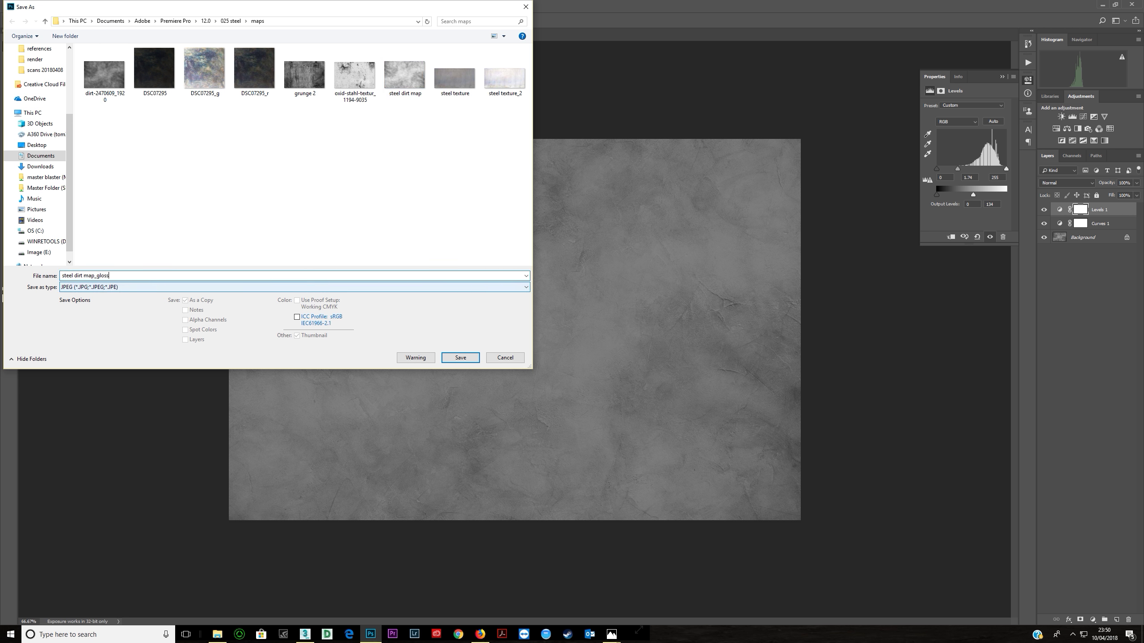
key("Return")
key("Return")
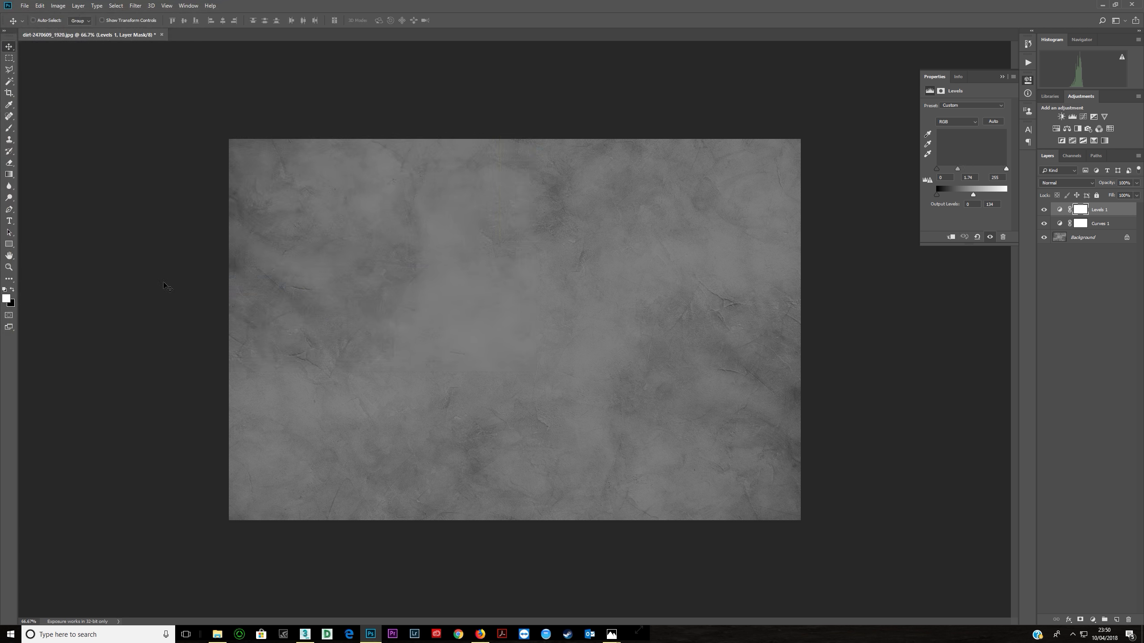
left_click(1102, 4)
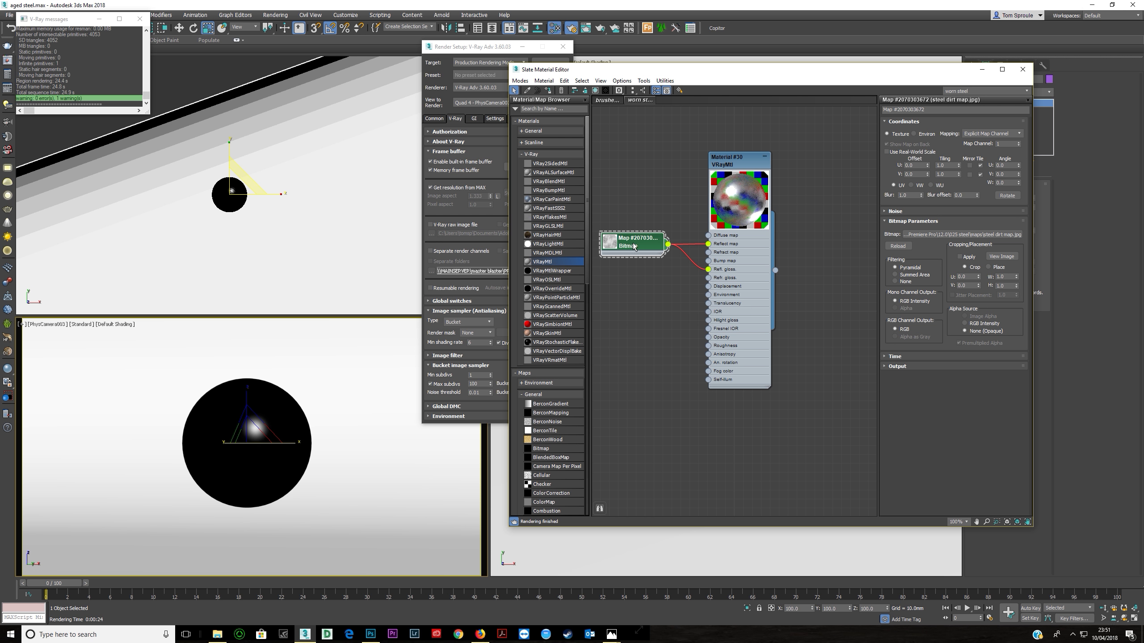
Duplicate the dirt Bitmap node and load "steel dirt map_gloss" into the copy
left_click_drag(637, 242, 629, 295, "shift")
left_click(630, 292)
left_click(939, 237)
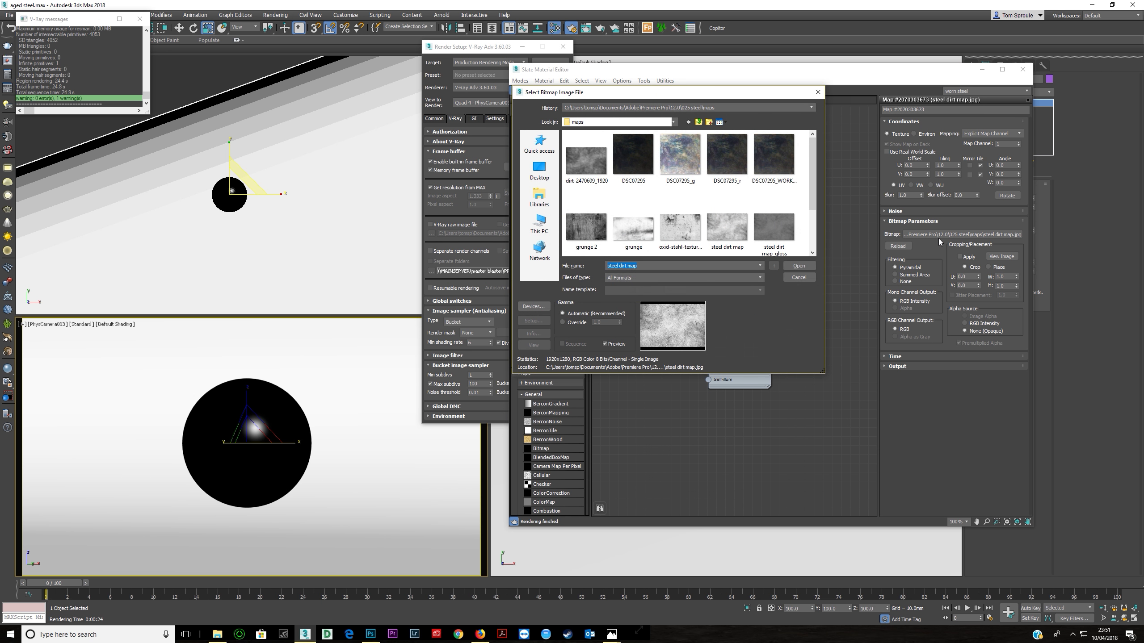
key("Down")
key("Down")
key("Down")
key("Return")
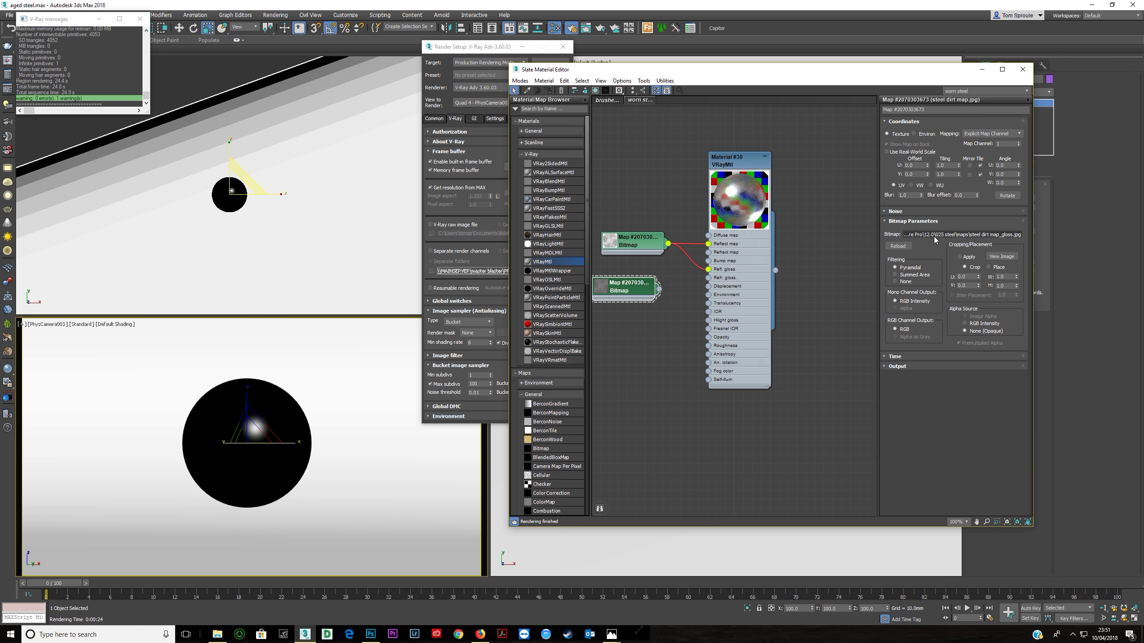
Connect the gloss Bitmap to the VRayMtl's Refl. gloss input and move its node away to make room beside the material
left_click_drag(674, 287, 708, 269)
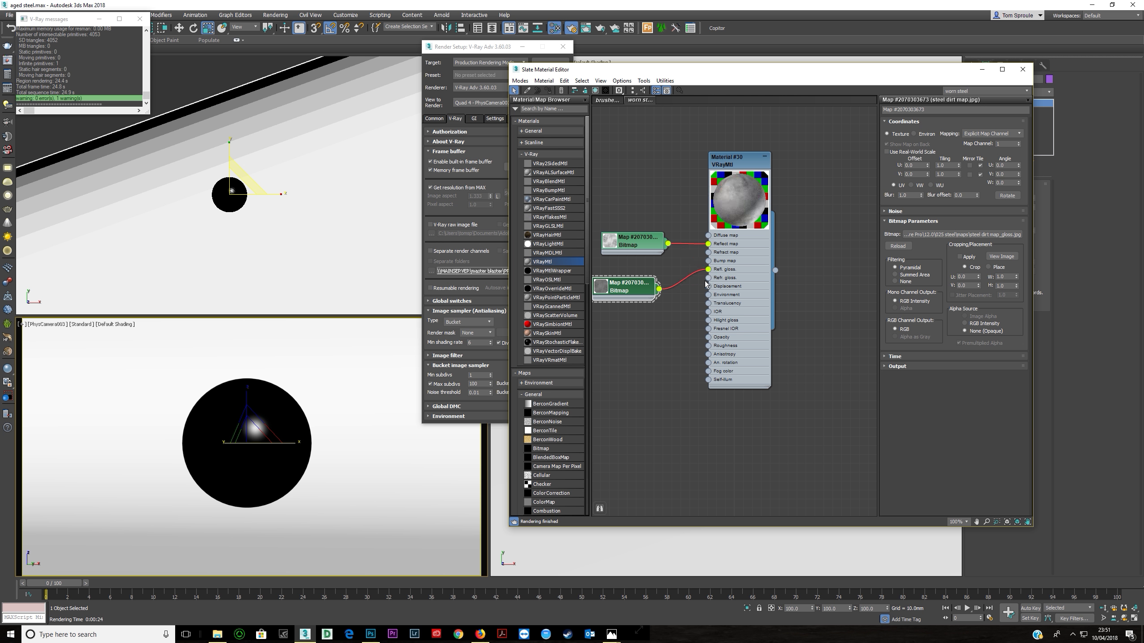
mouse_move(636, 290)
left_mouse_down()
mouse_move(649, 283)
mouse_move(621, 285)
left_mouse_up()
middle_click_drag(691, 294, 822, 296)
left_click_drag(744, 282, 691, 282)
middle_click_drag(760, 292, 660, 287)
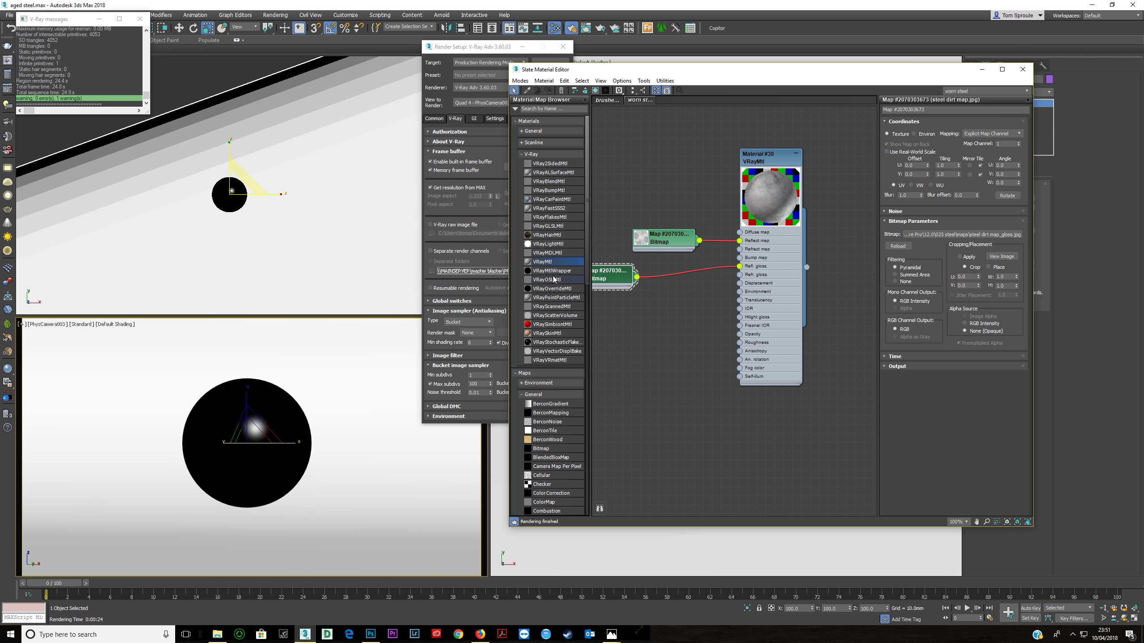
Insert a ColorCorrection map between the gloss Bitmap and Refl. gloss, and set its advanced RGB gamma to 2.5
scroll(544, 417, "down", 4)
left_click_drag(557, 397, 671, 273)
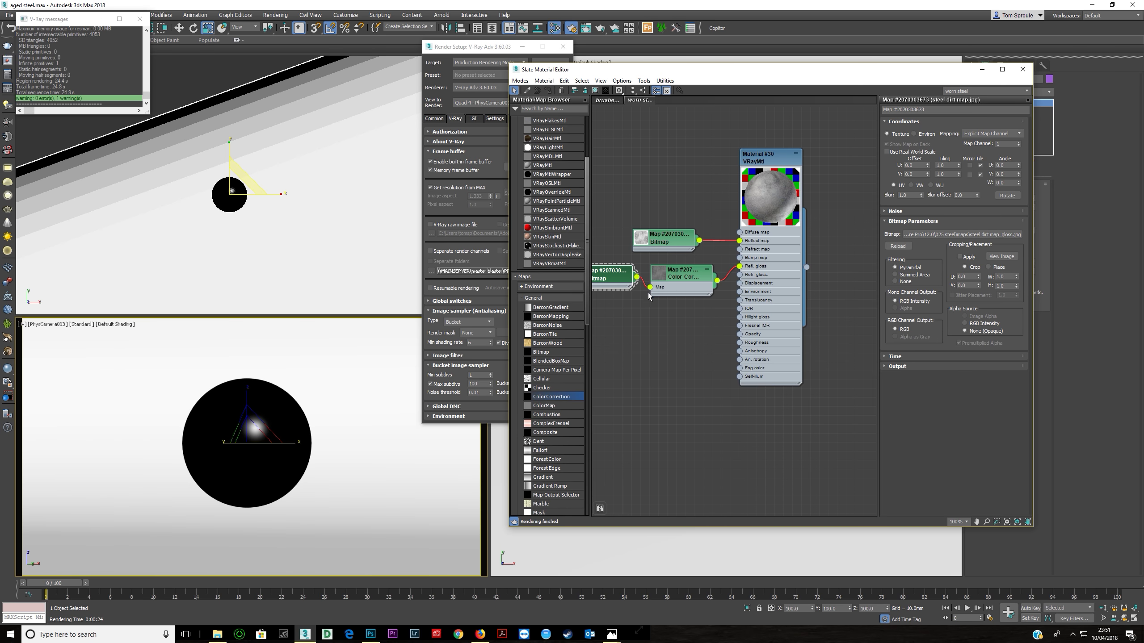
left_click(693, 273)
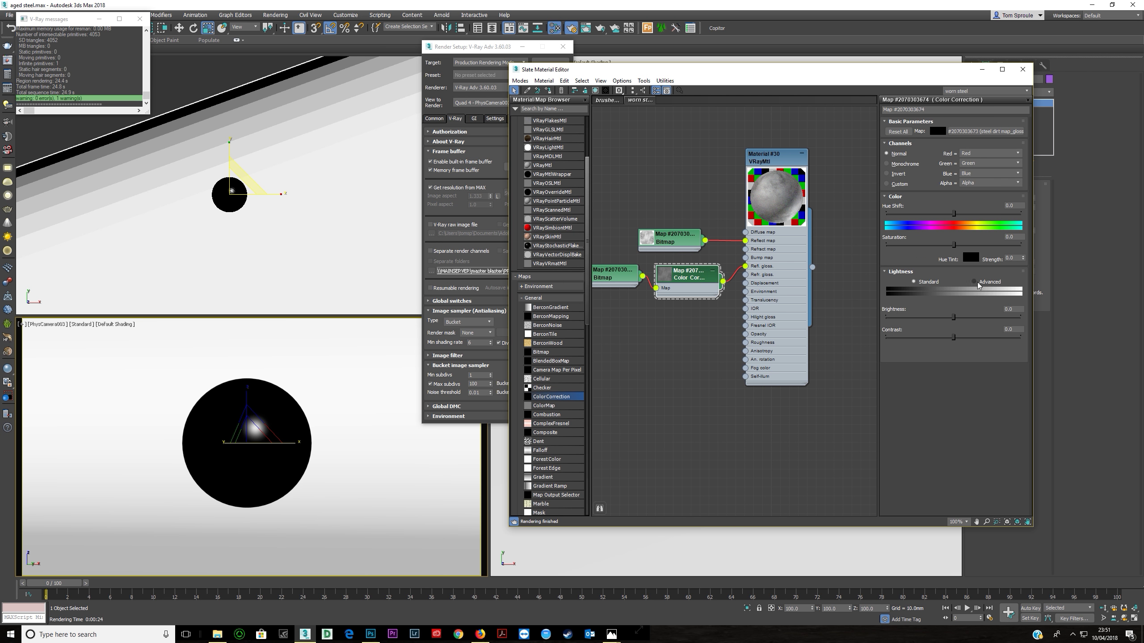
left_click(976, 283)
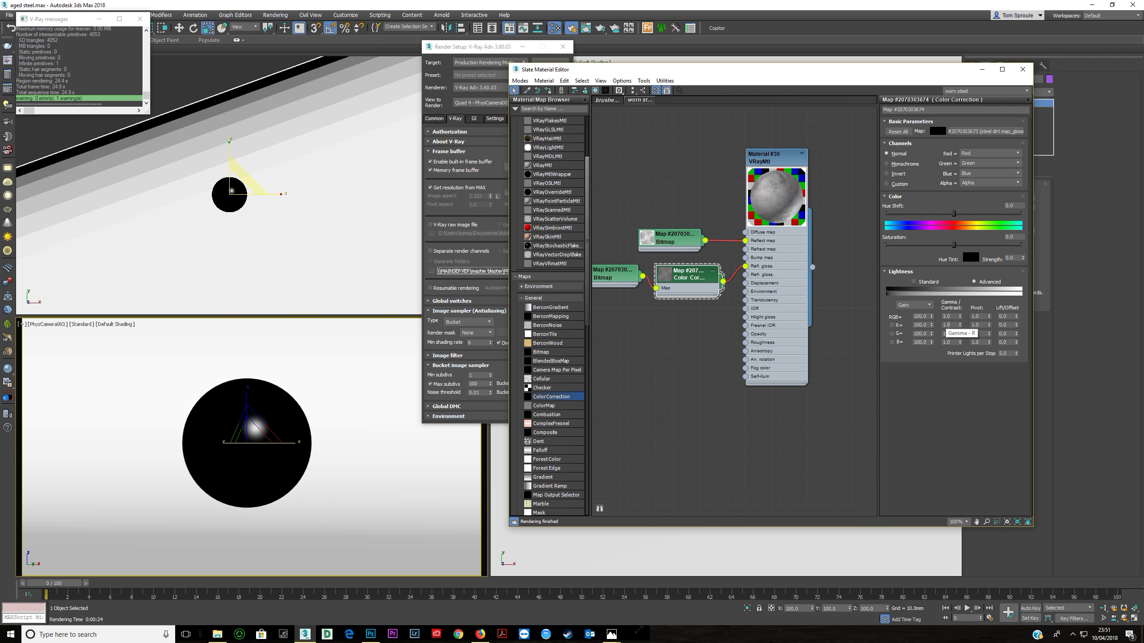
double_click(948, 317)
type("2")
key("Return")
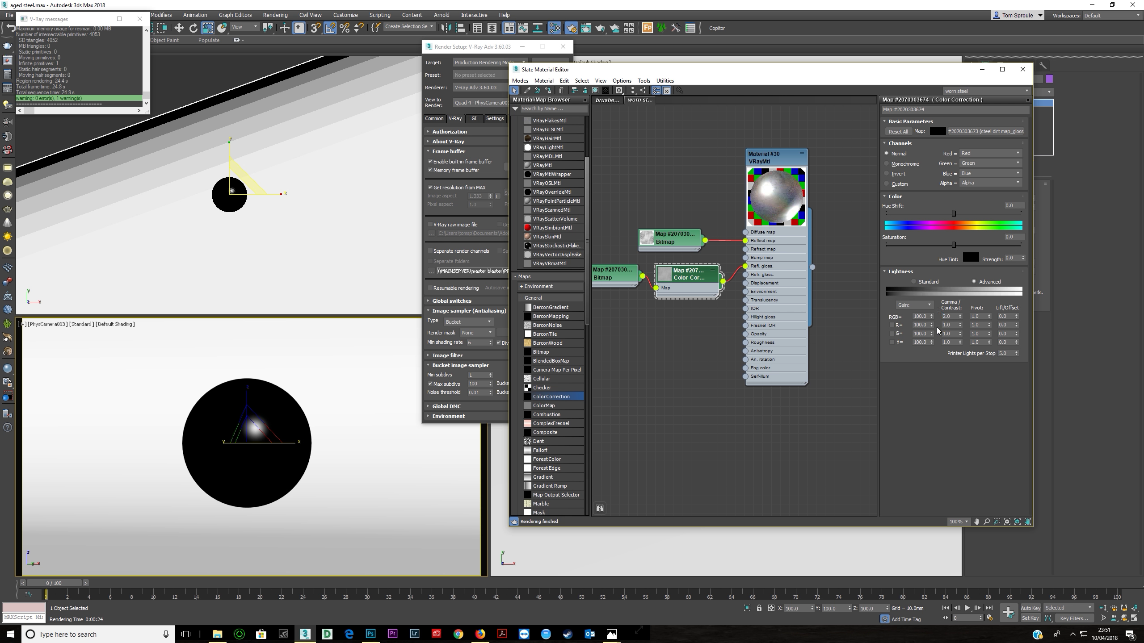
type("2.5")
key("Return")
Render the sphere region with the colour-corrected gloss map and save the render to the frame buffer history
left_click(431, 187)
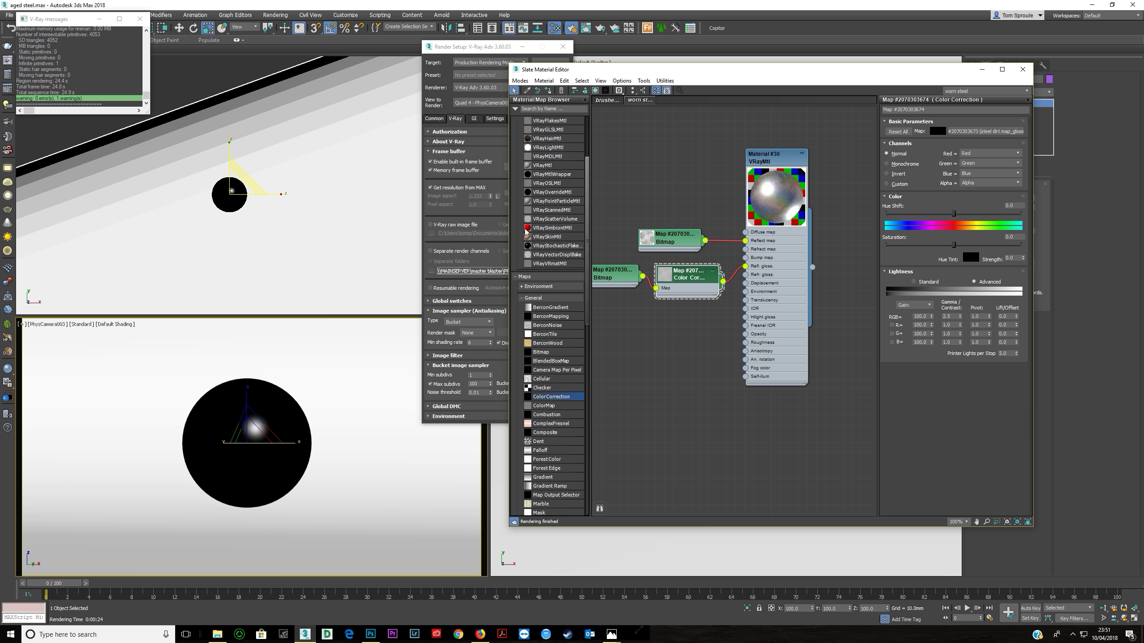
left_click(488, 47)
left_click(549, 69)
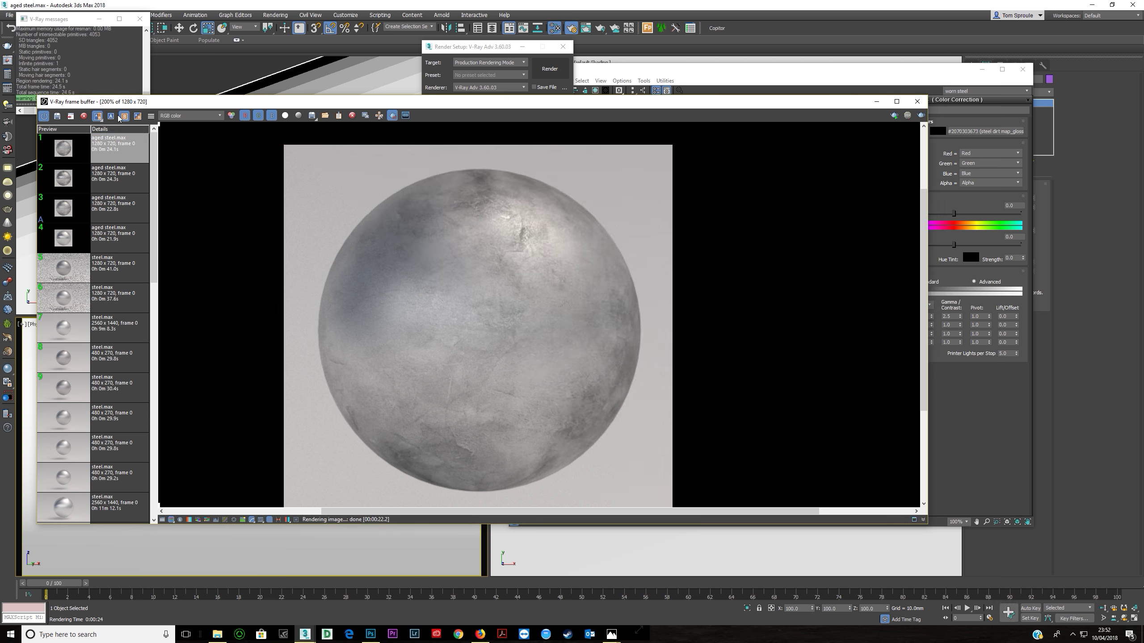
Compare the new gloss-map render as A with the reflect-only render as B across the sphere
left_click(124, 117)
left_click(108, 116)
left_click(63, 213)
left_click(125, 117)
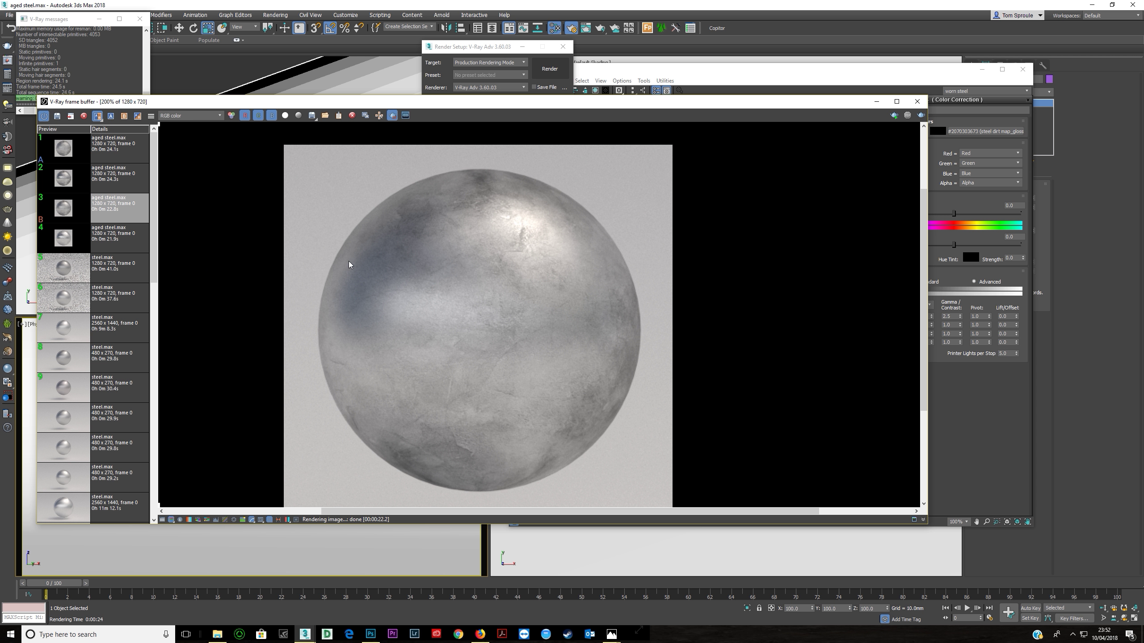
left_click_drag(159, 129, 144, 272)
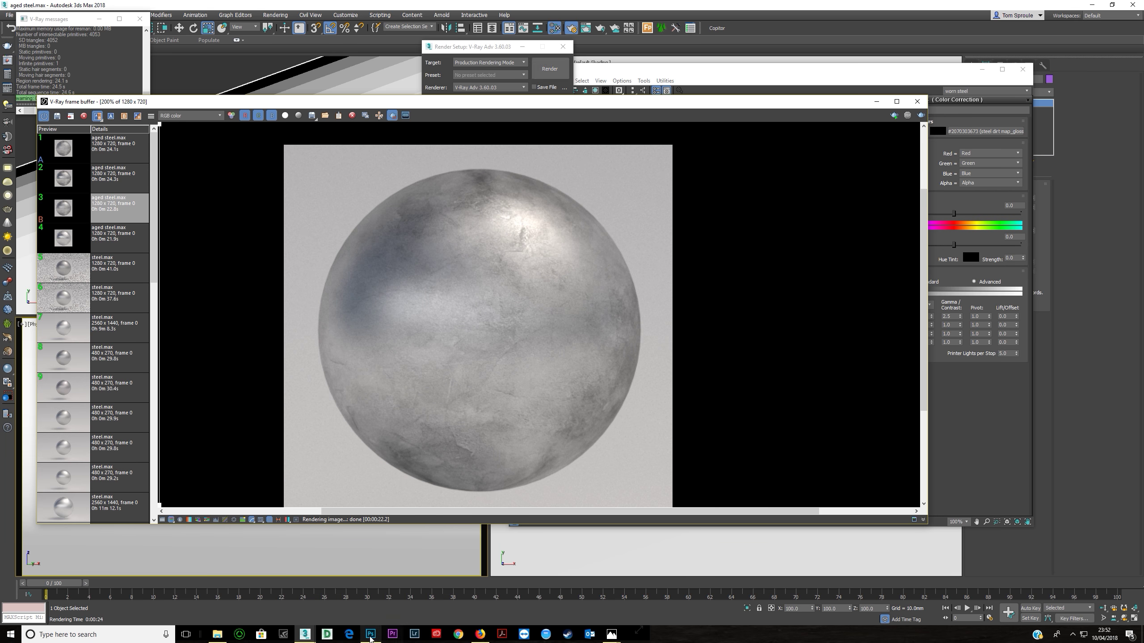
Switch to Photoshop and toggle the Curves 1 and Levels 1 layers to compare their effects on the dirt texture
left_click(370, 634)
left_click(1062, 212)
left_click(1044, 210)
left_click(1044, 223)
left_click(1060, 234)
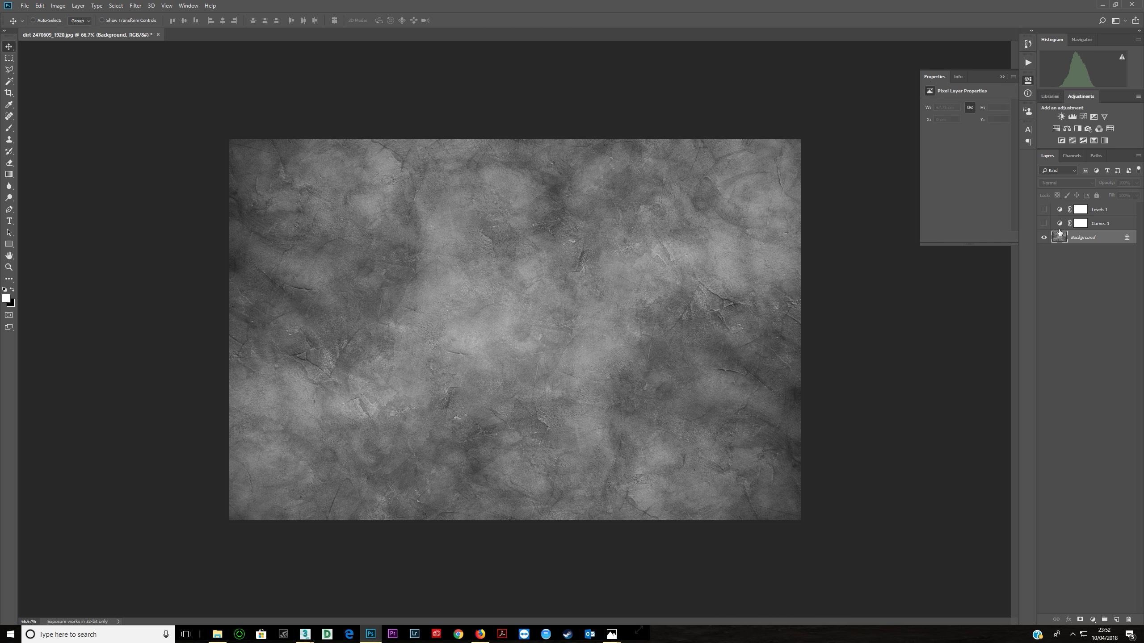
left_click(1058, 224)
left_click(1044, 223)
left_click(1044, 223)
left_click(1044, 210)
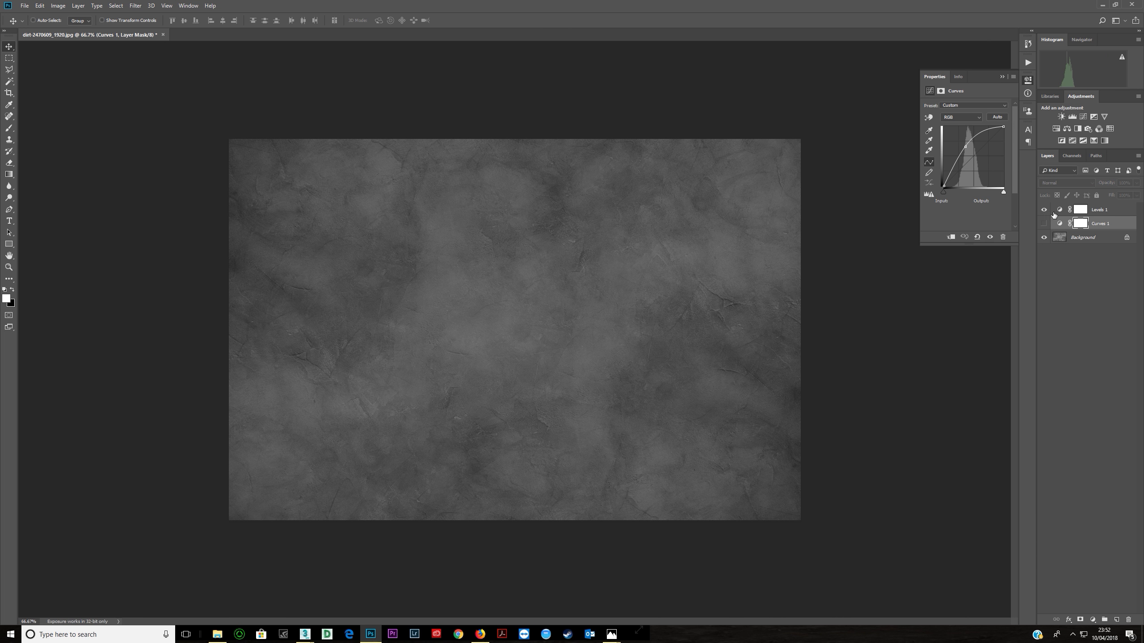
Show the Curves 1 layer again and pull its midtone point down to form a more contrasty S-curve
left_click(1056, 211)
left_click(1060, 224)
left_click(1044, 225)
left_click(1059, 225)
mouse_move(966, 147)
left_mouse_down()
mouse_move(987, 136)
mouse_move(974, 159)
left_mouse_up()
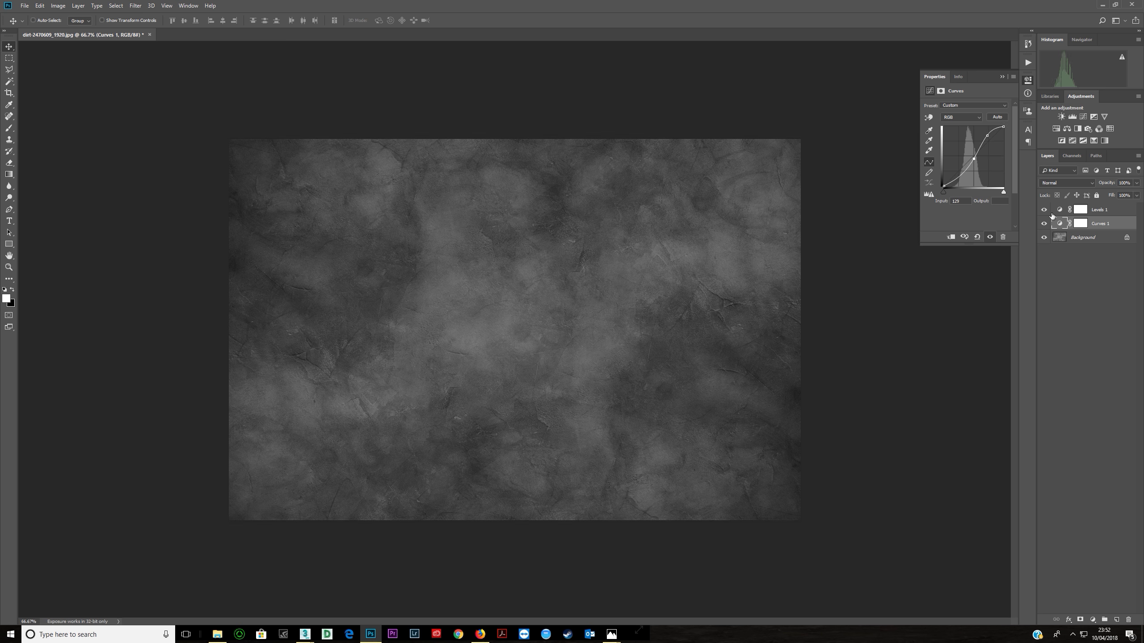
Reduce the Levels 1 layer's opacity to 67% and toggle both adjustment layers to compare their effects
left_click(1054, 211)
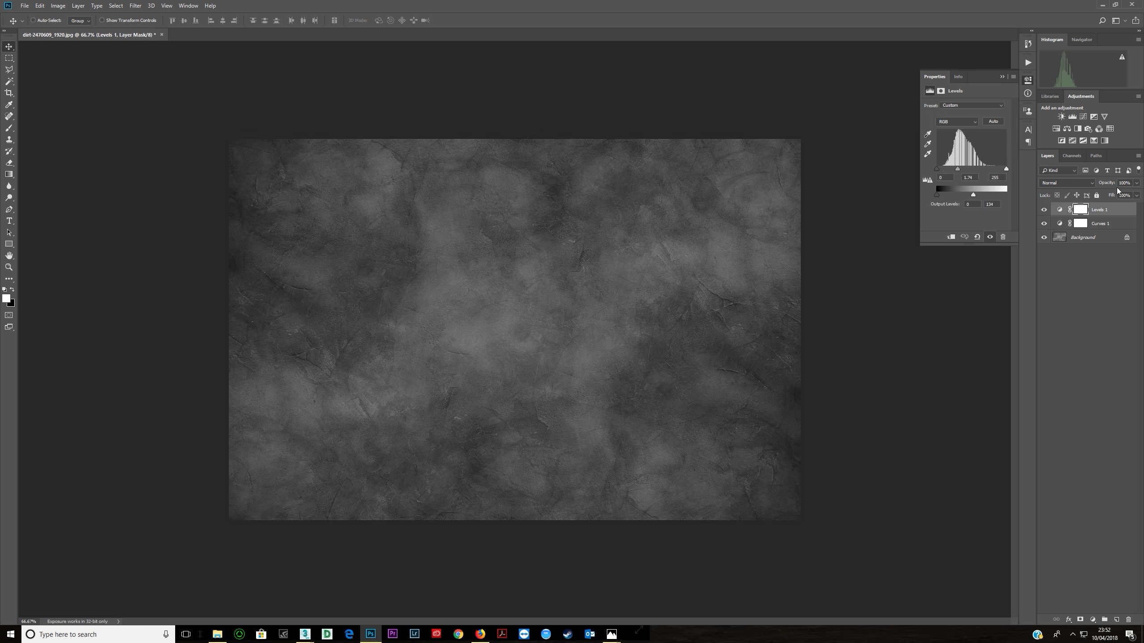
left_click_drag(1111, 184, 1097, 186)
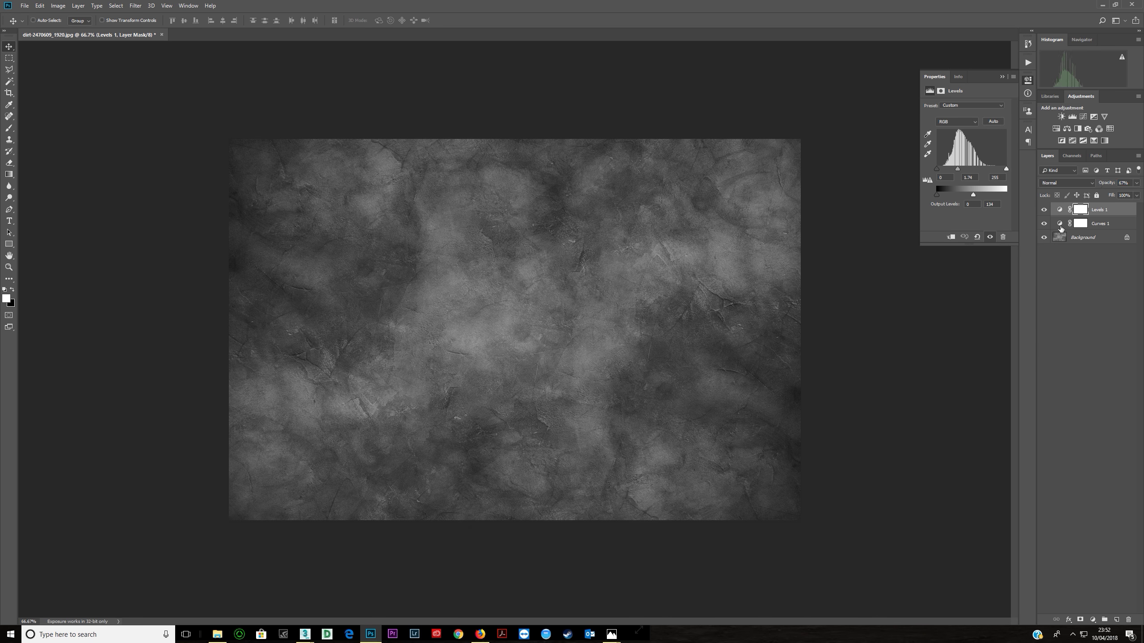
left_click(1044, 210)
left_click(1044, 209)
left_click(1044, 223)
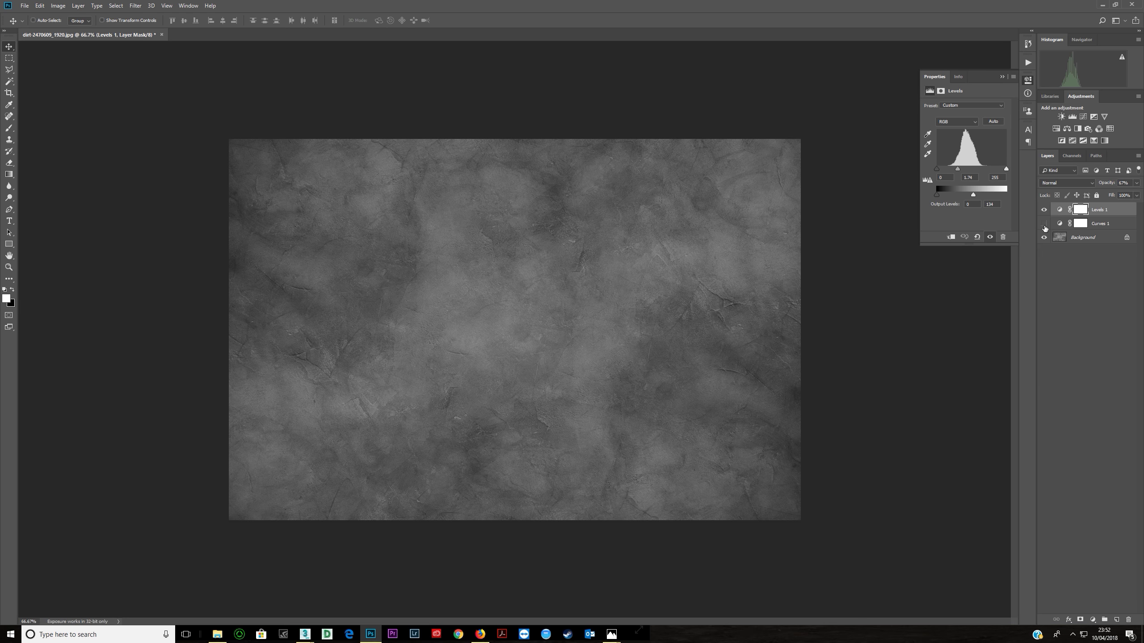
left_click(1044, 223)
left_click(24, 5)
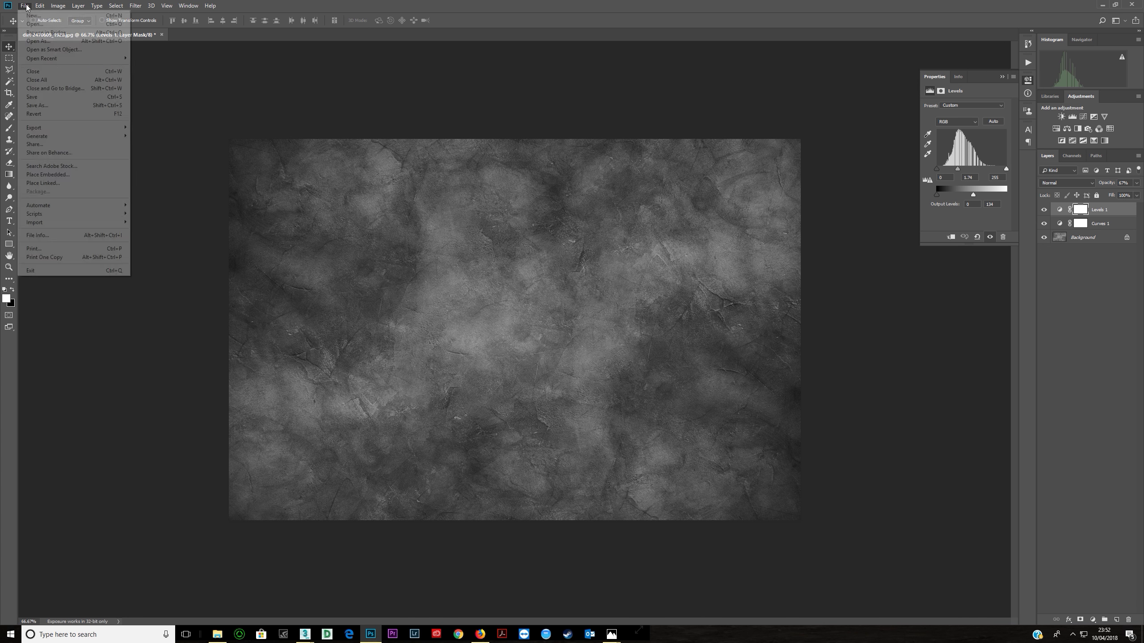
left_click(41, 105)
left_click(189, 287)
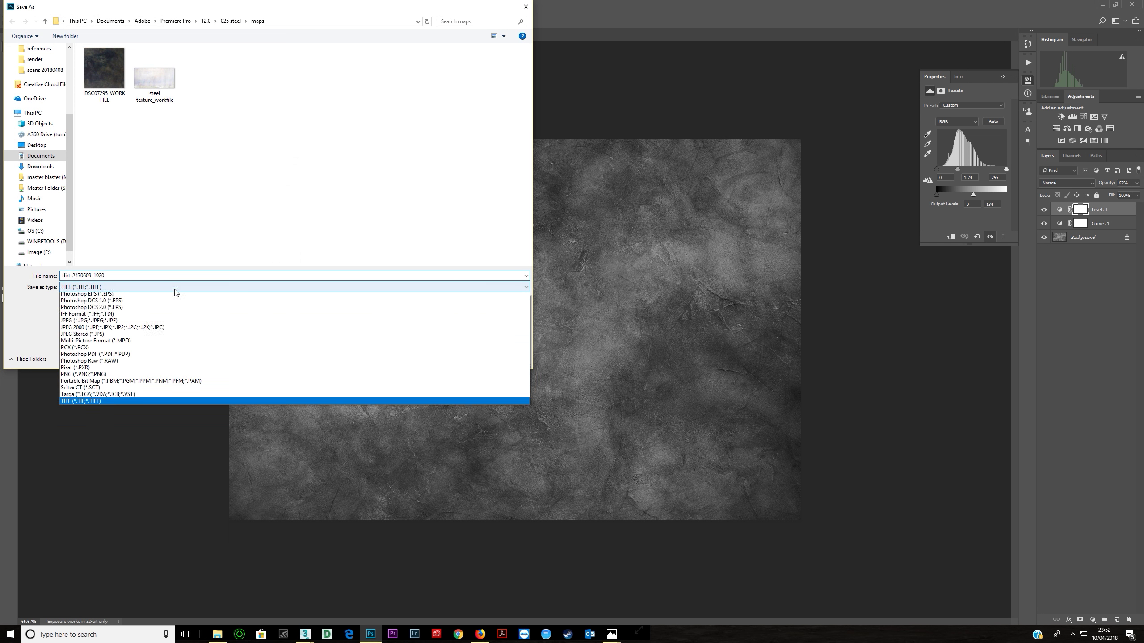
left_click(164, 348)
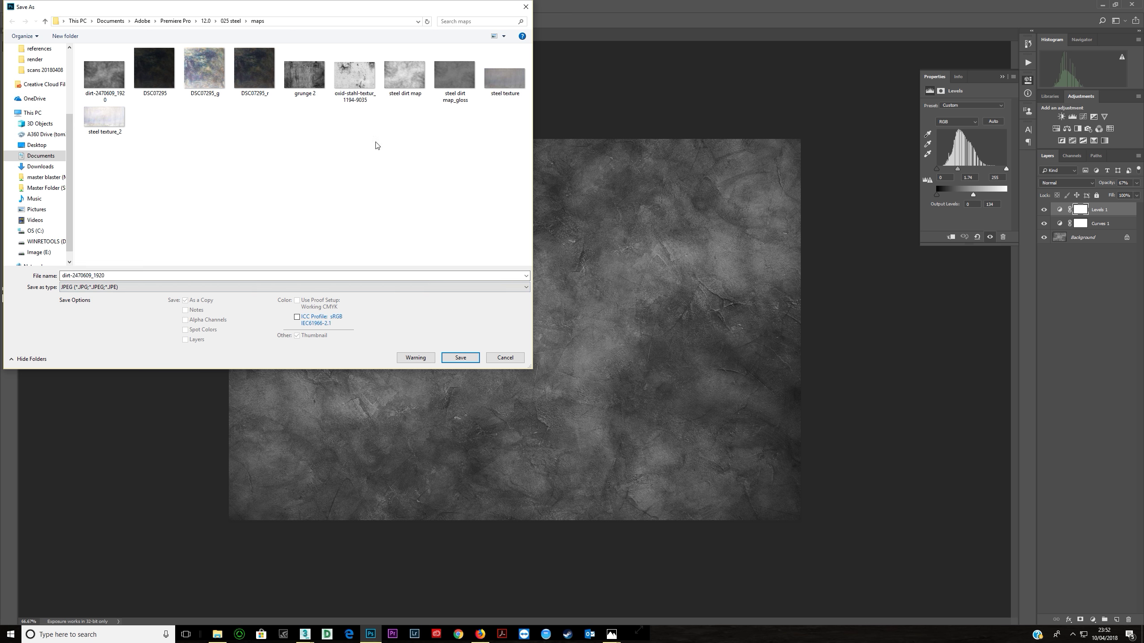
left_click(513, 358)
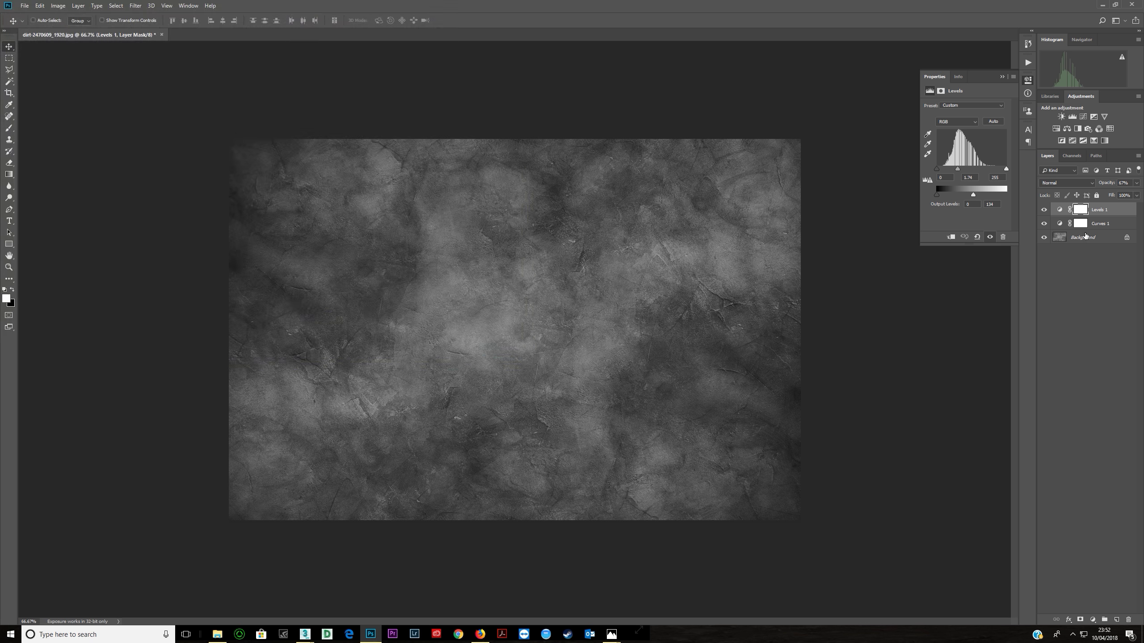
Brighten the dirt texture by setting the Levels 1 output levels to 147 and 190
left_click(1043, 209)
left_click(1044, 210)
left_click(1059, 210)
left_click_drag(937, 195, 977, 195)
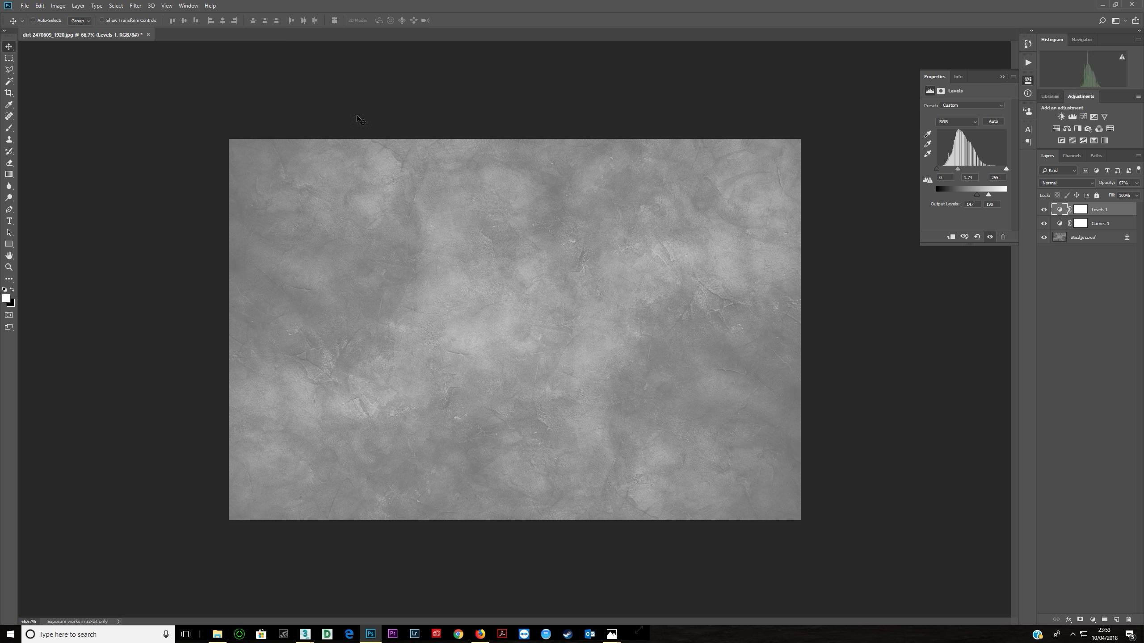
left_click(24, 6)
left_click(42, 120)
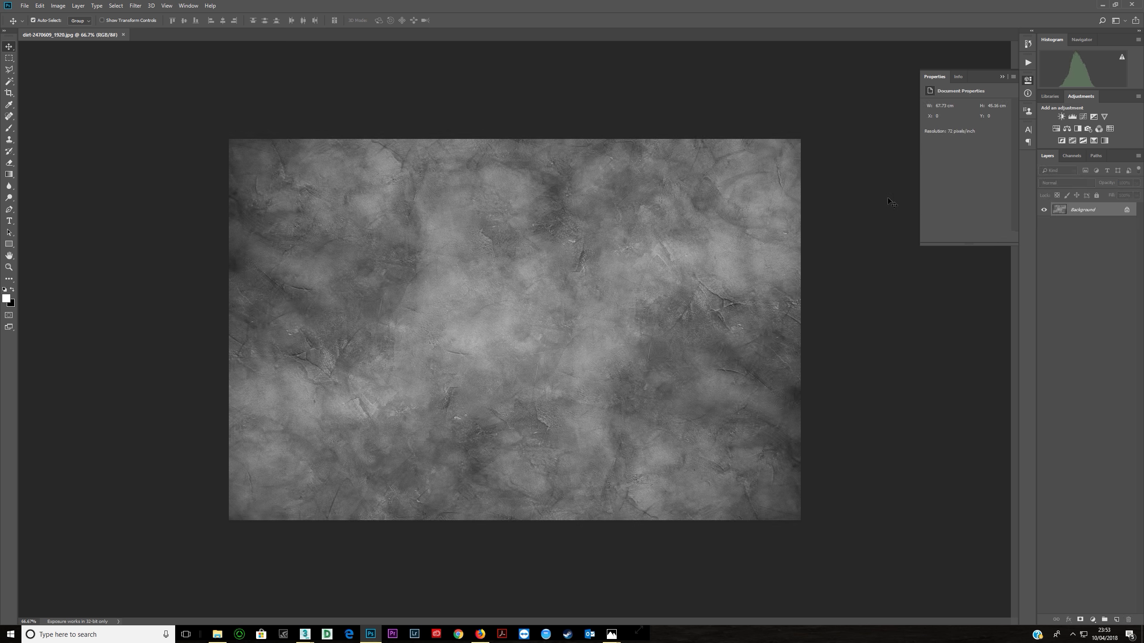
key("ctrl+z")
Save the adjusted texture as a JPEG in the maps folder, overwriting "steel dirt map_gloss"
left_click(25, 5)
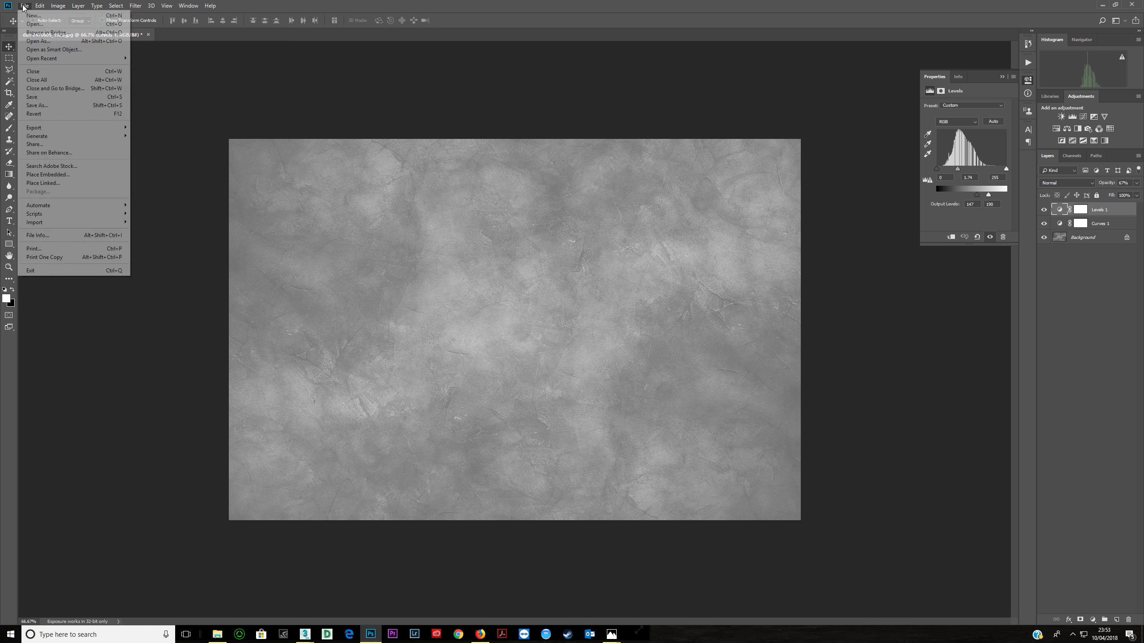
left_click(56, 108)
left_click(162, 291)
left_click(161, 351)
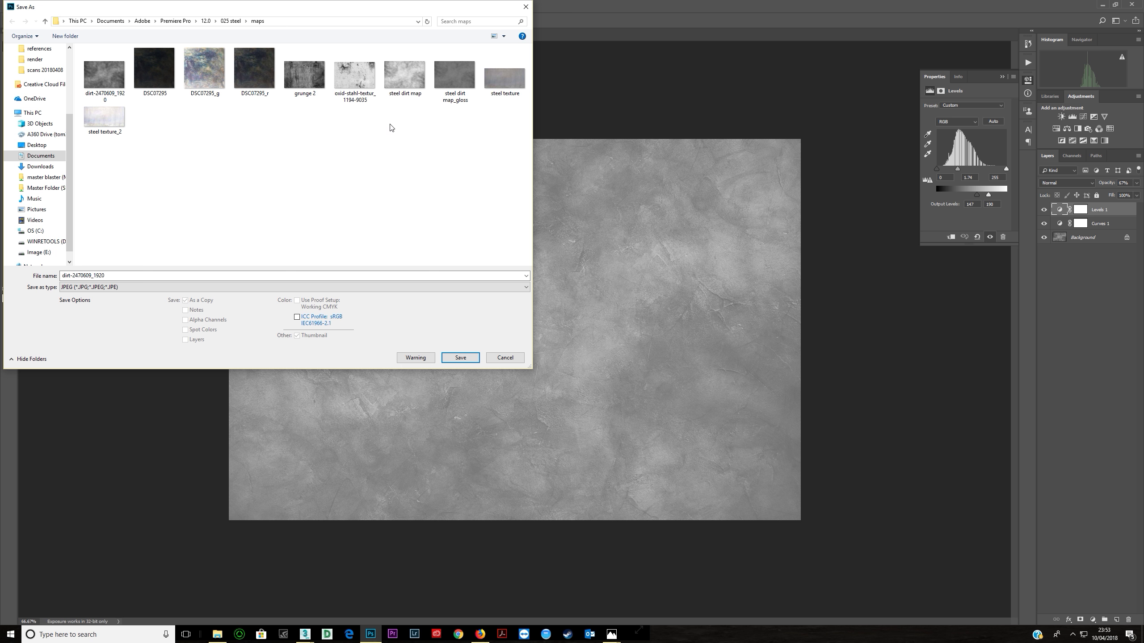
left_click(455, 76)
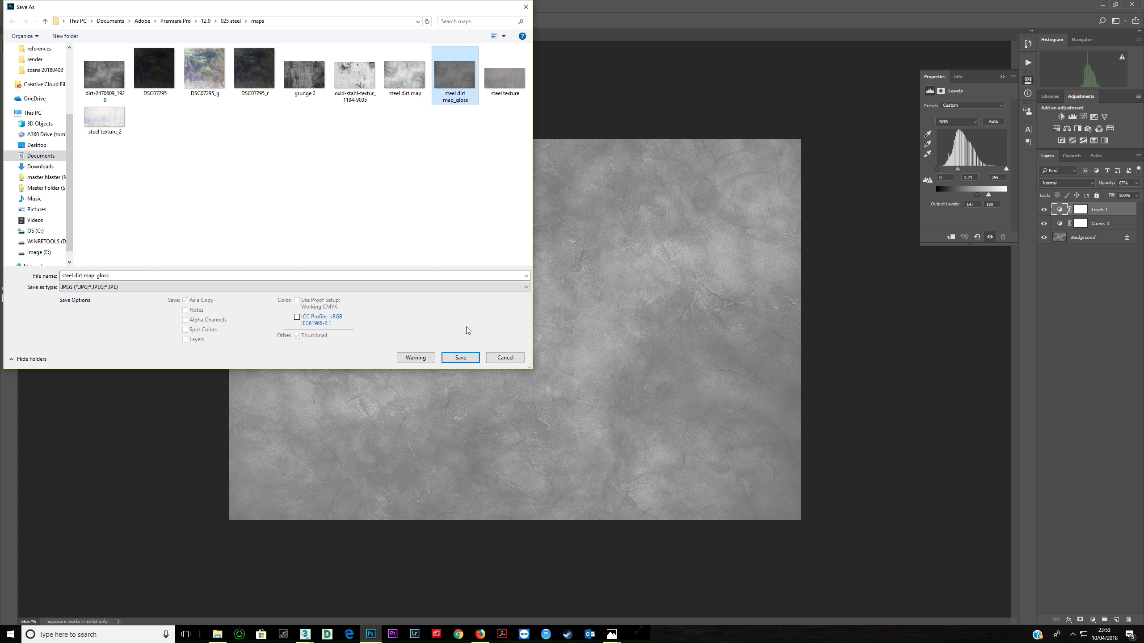
left_click(461, 360)
left_click(599, 318)
left_click(621, 123)
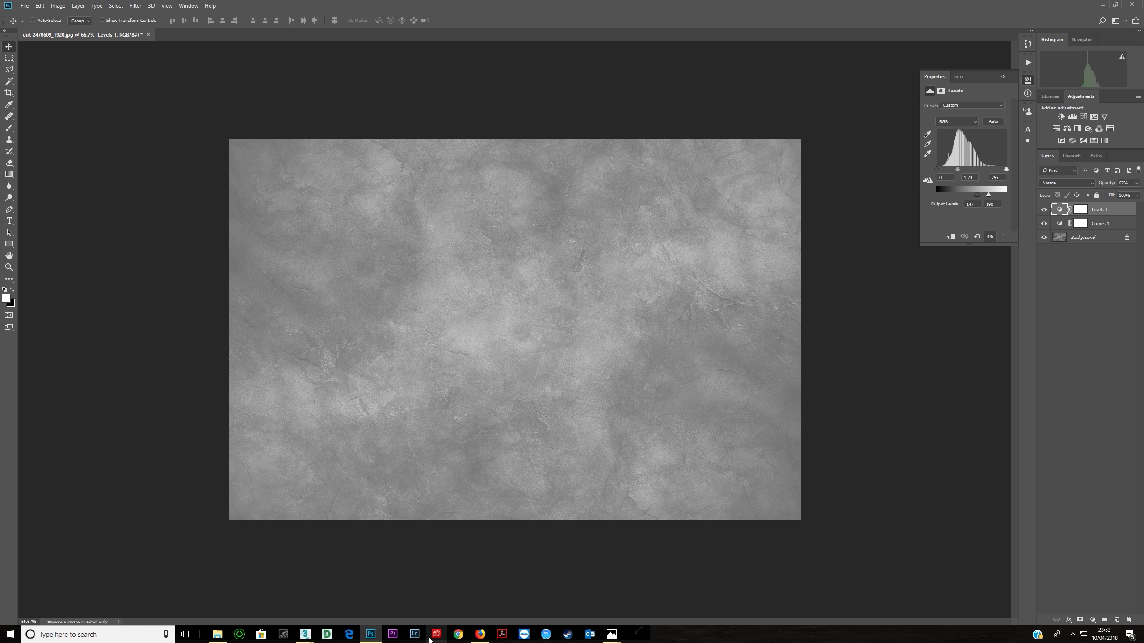
Switch to 3ds Max, re-render the sphere region with the updated gloss map and save the render to the frame buffer history
mouse_move(305, 634)
left_click(352, 597)
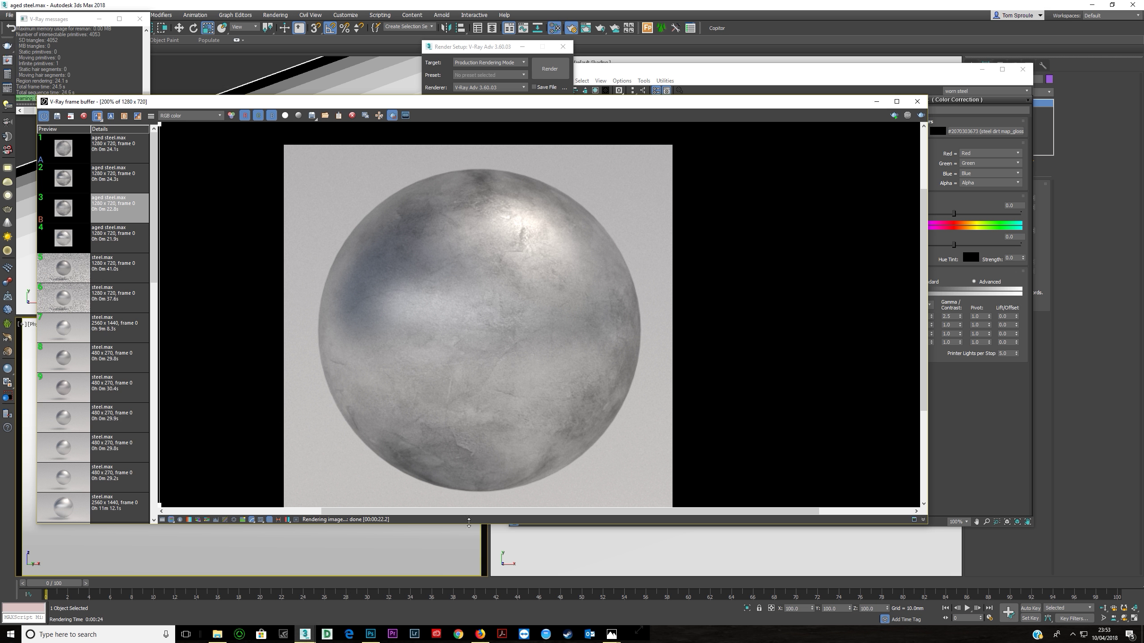
left_click(921, 116)
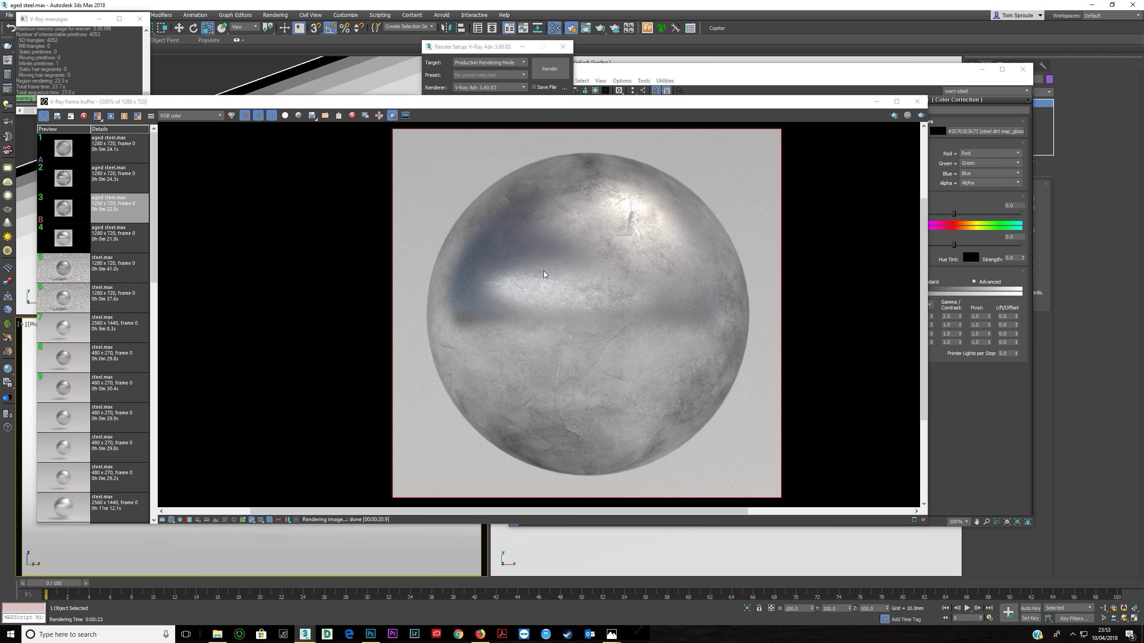
scroll(504, 278, "down", 2)
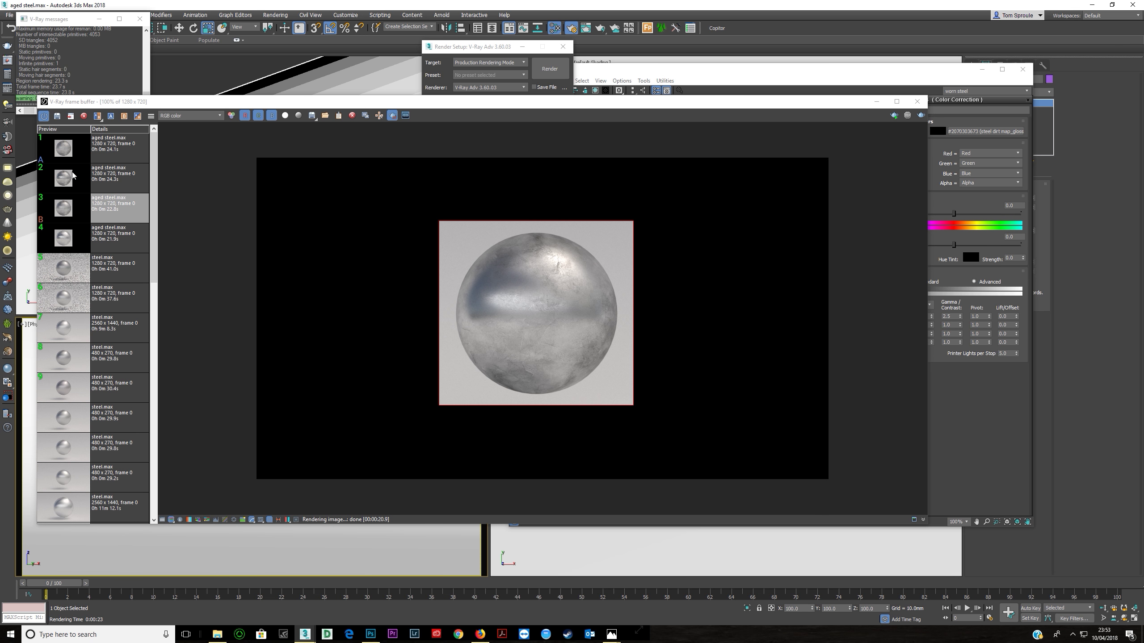
left_click(56, 115)
Compare the newest gloss-map render as A with the previous gloss-map render as B across the sphere
left_click(65, 156)
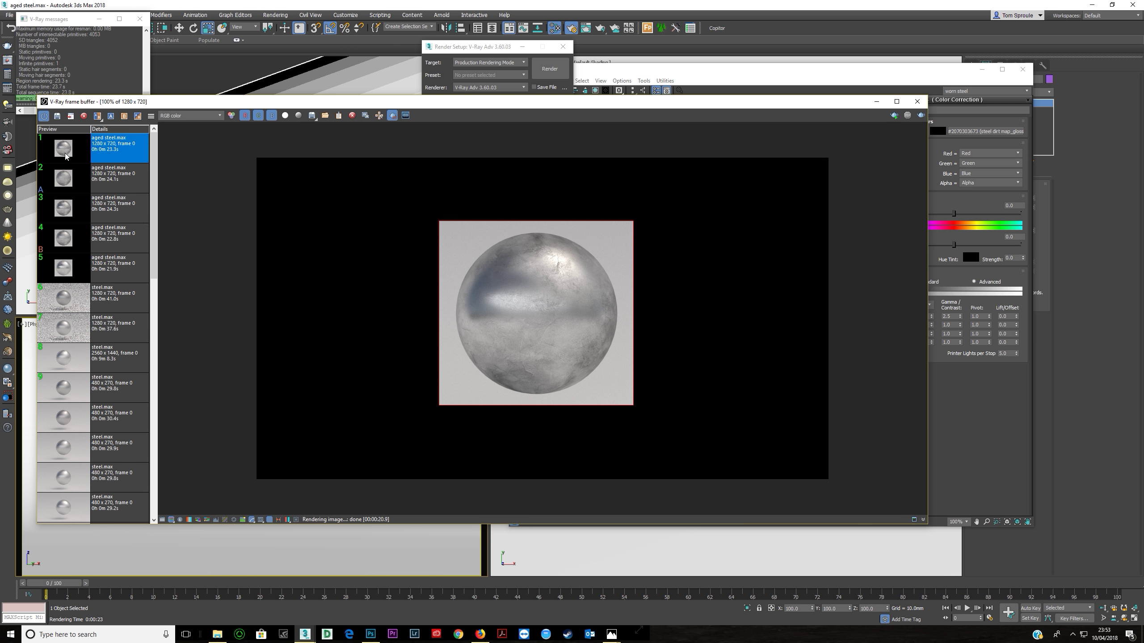
left_click(110, 116)
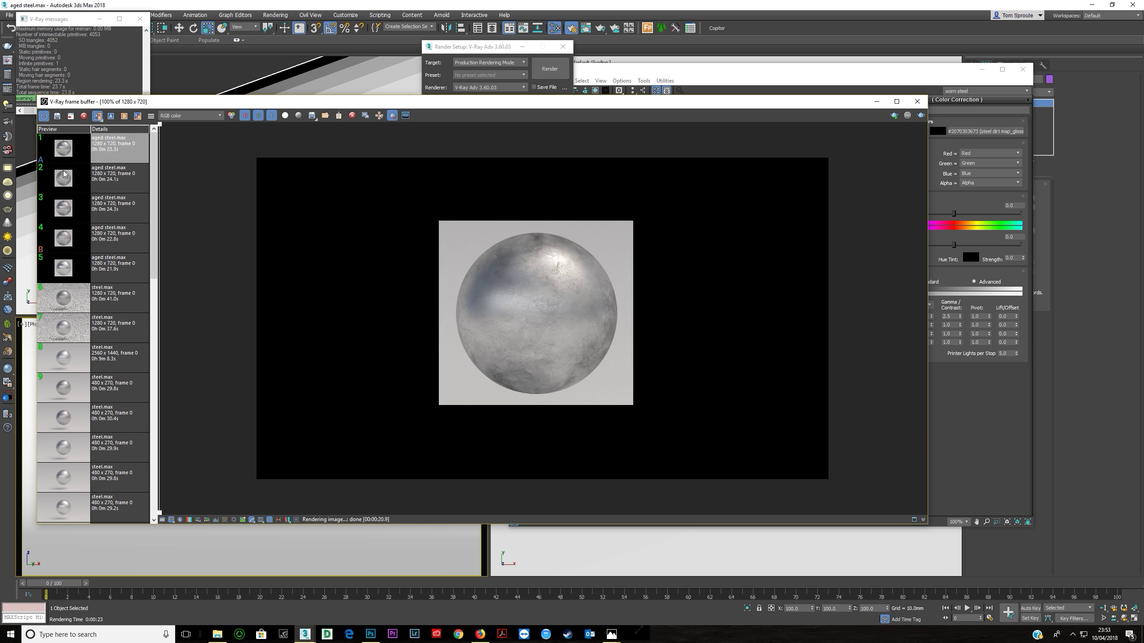
left_click(119, 178)
left_click(124, 116)
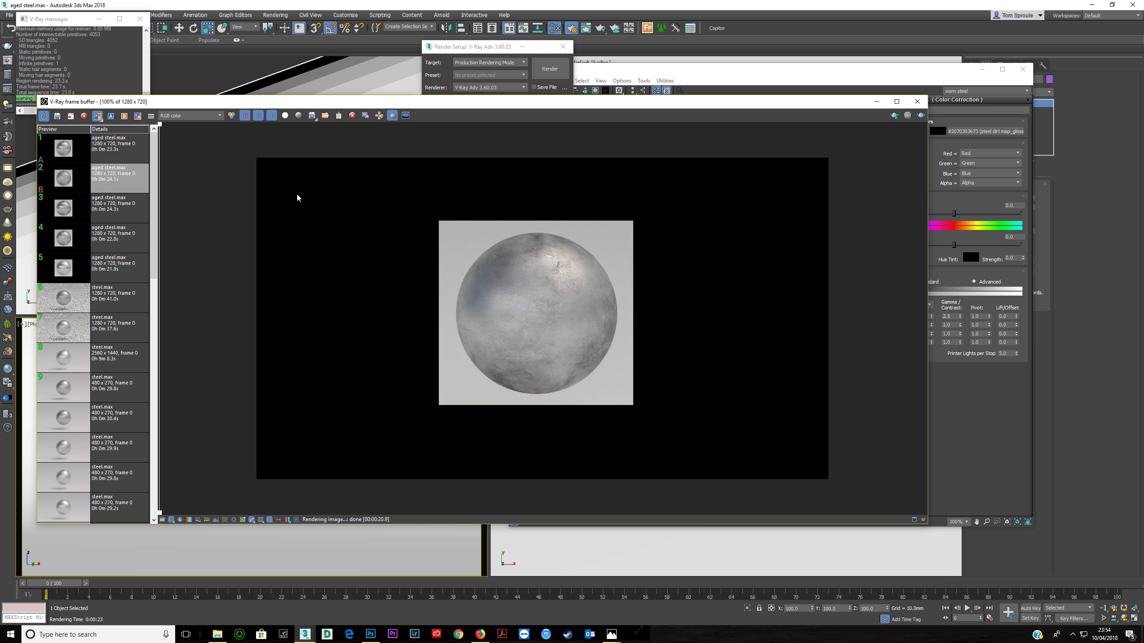
left_click_drag(160, 128, 360, 224)
Load the saved aged steel renders one after another and examine the newest one enlarged
double_click(66, 154)
double_click(66, 175)
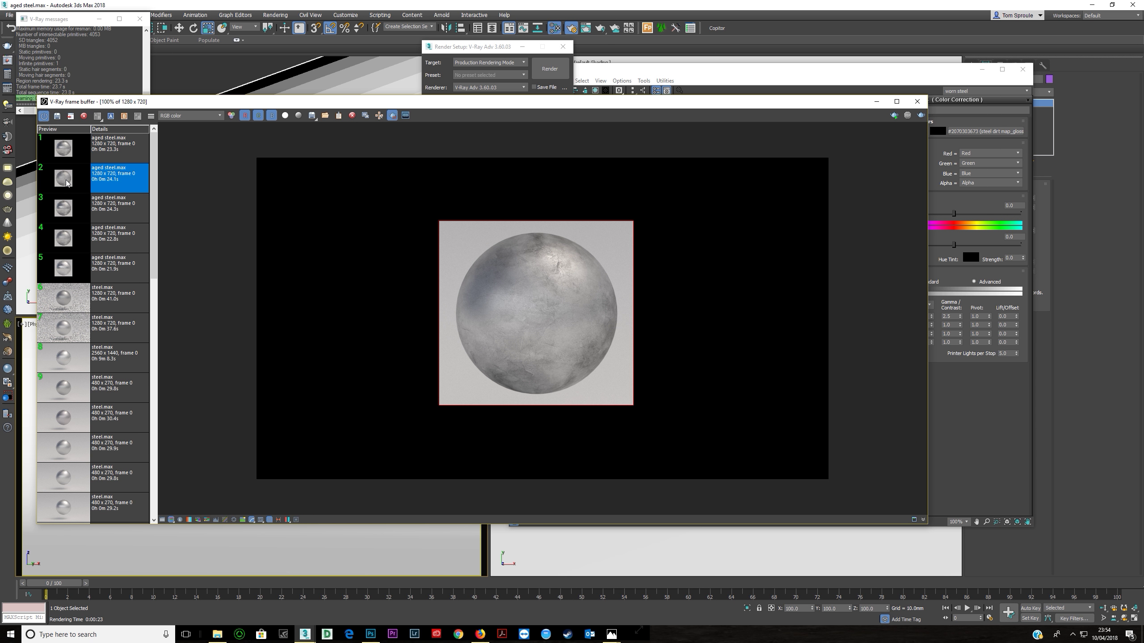
left_click(65, 201)
double_click(67, 239)
double_click(64, 265)
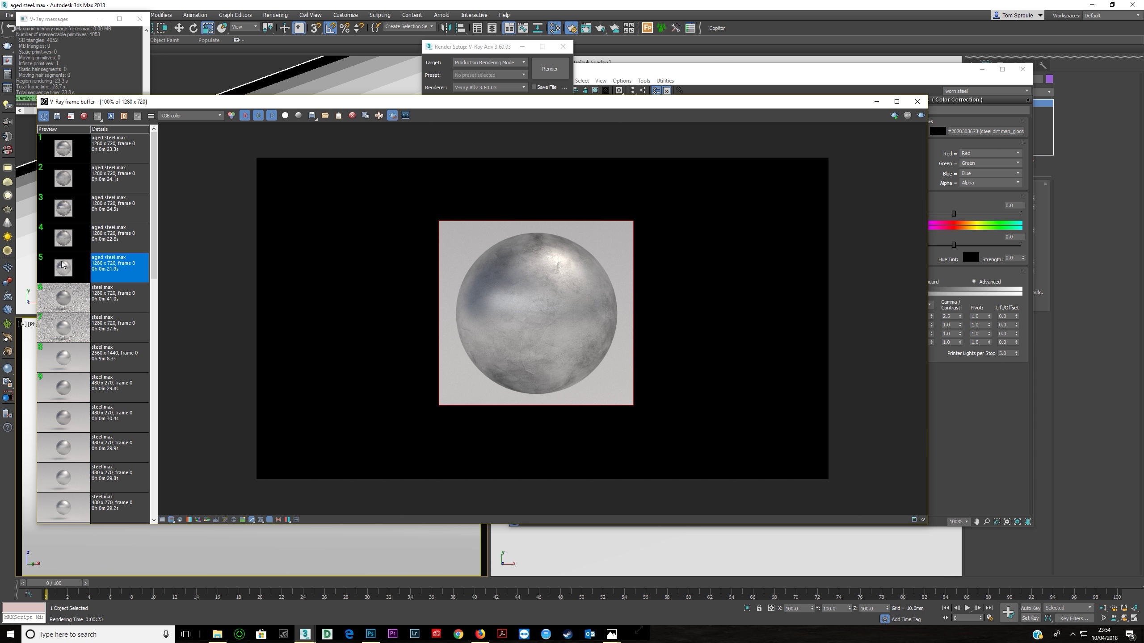
double_click(68, 179)
double_click(68, 158)
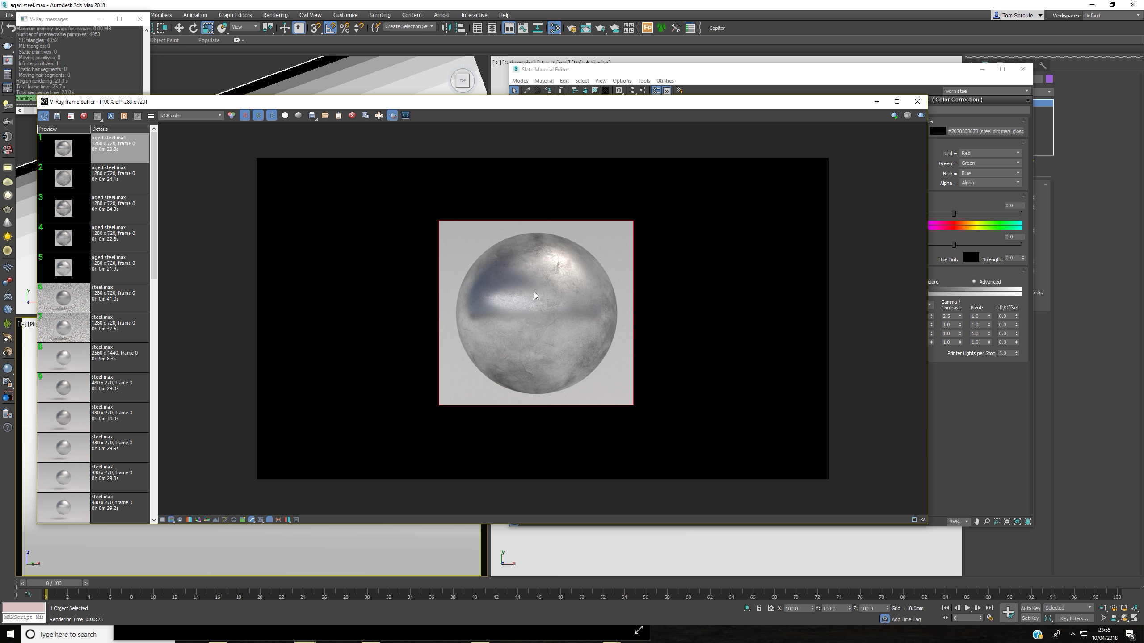
scroll(534, 293, "up", 2)
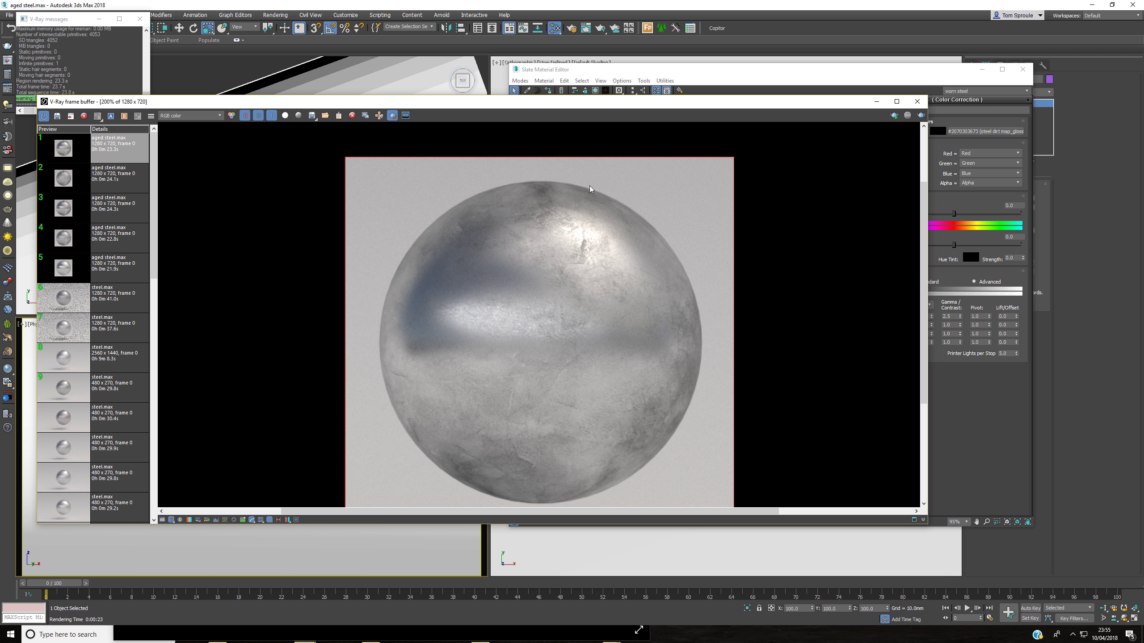
In the Slate Material Editor, connect the steel dirt map Bitmap to the worn steel material's Bump map as well
left_click_drag(583, 110, 520, 174)
left_click(619, 71)
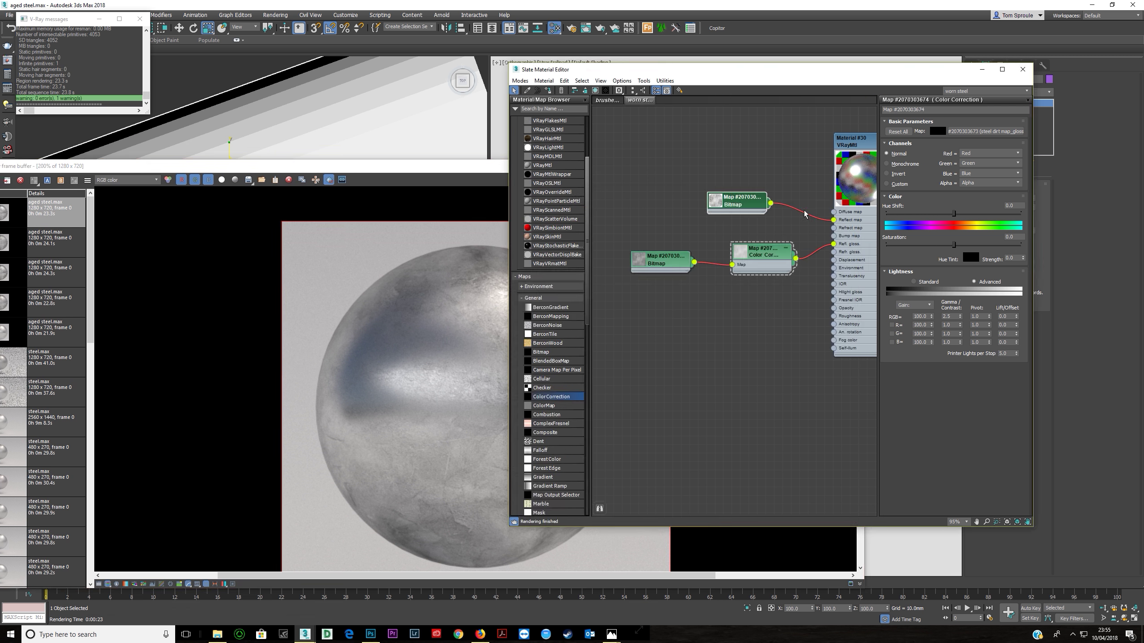
middle_click_drag(779, 220, 709, 207)
double_click(672, 191)
left_click(994, 258)
left_click(1031, 25)
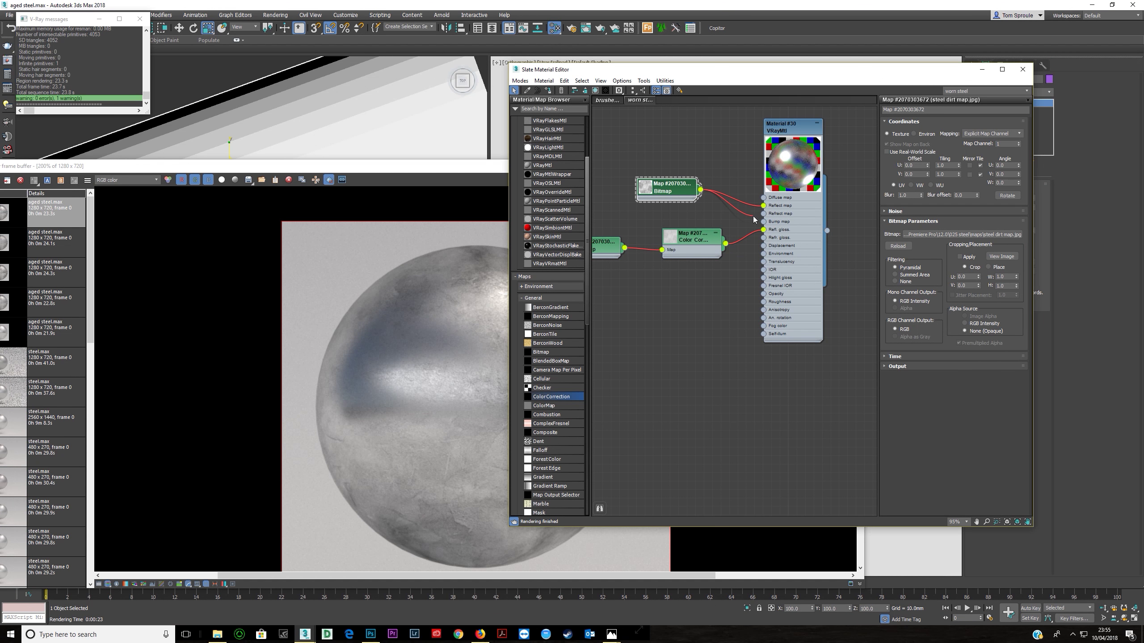
Set the Bump amount of the worn steel VRayMtl to 5
double_click(802, 249)
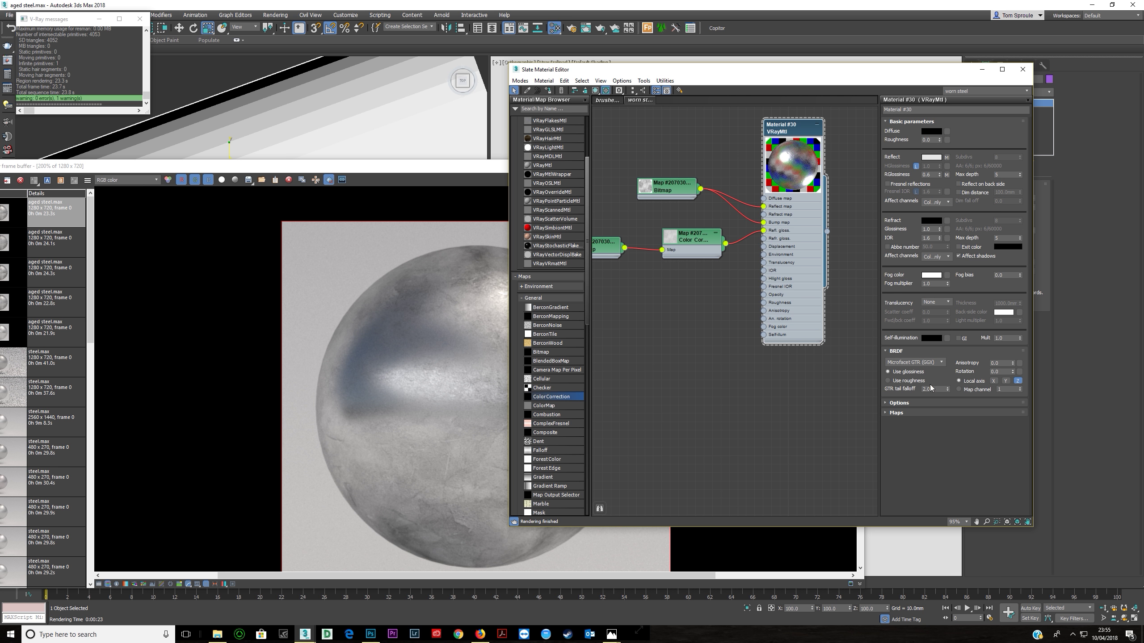
left_click(907, 412)
double_click(921, 482)
type("5")
key("Return")
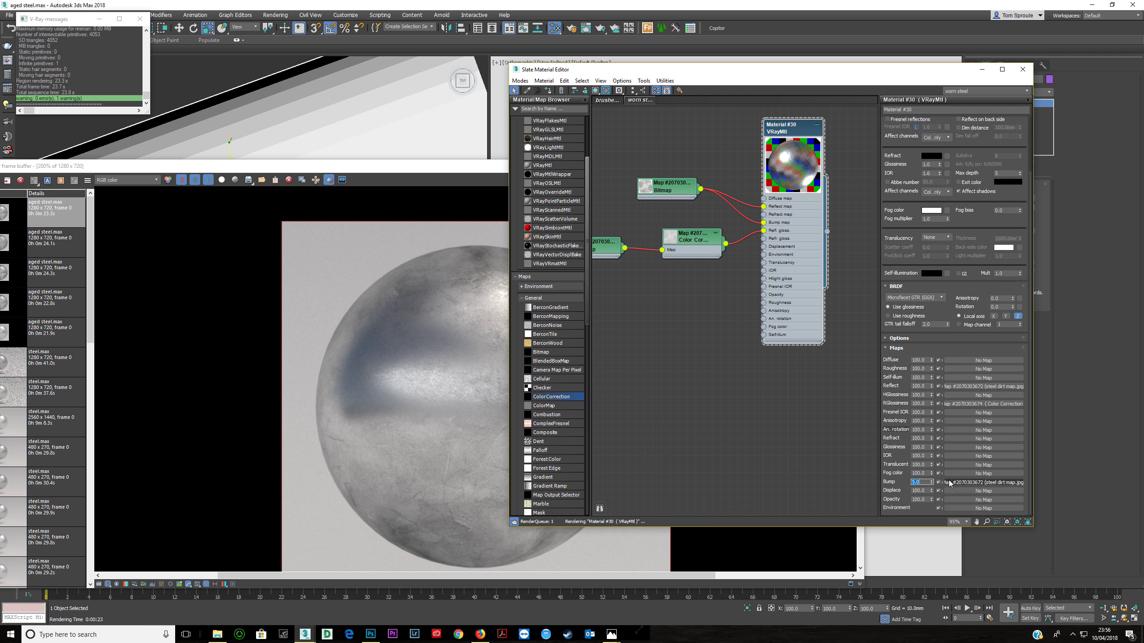
Sharpen the steel dirt map Bitmap by setting its blur to 0.01
double_click(679, 188)
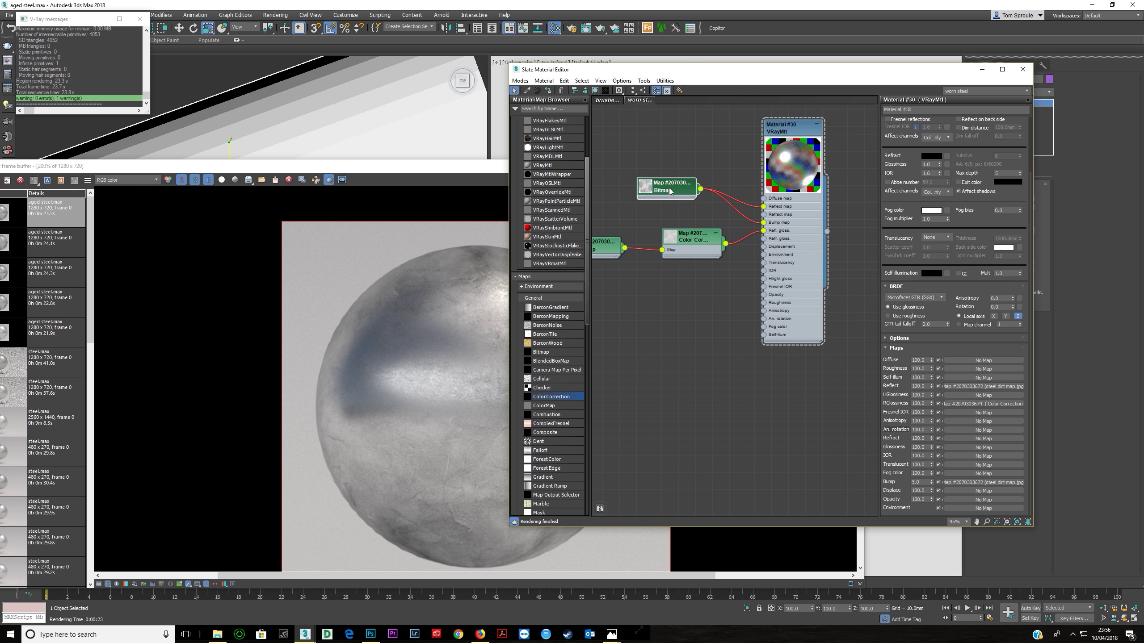
double_click(906, 195)
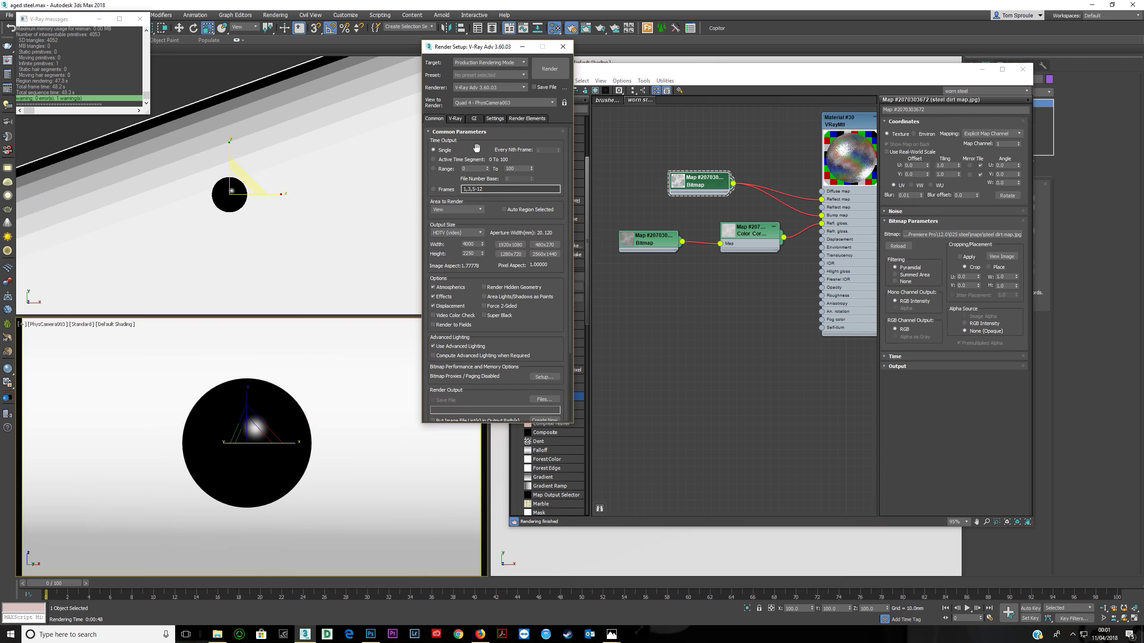
left_click_drag(913, 196, 813, 209)
type("1")
key("Tab")
right_click(921, 197)
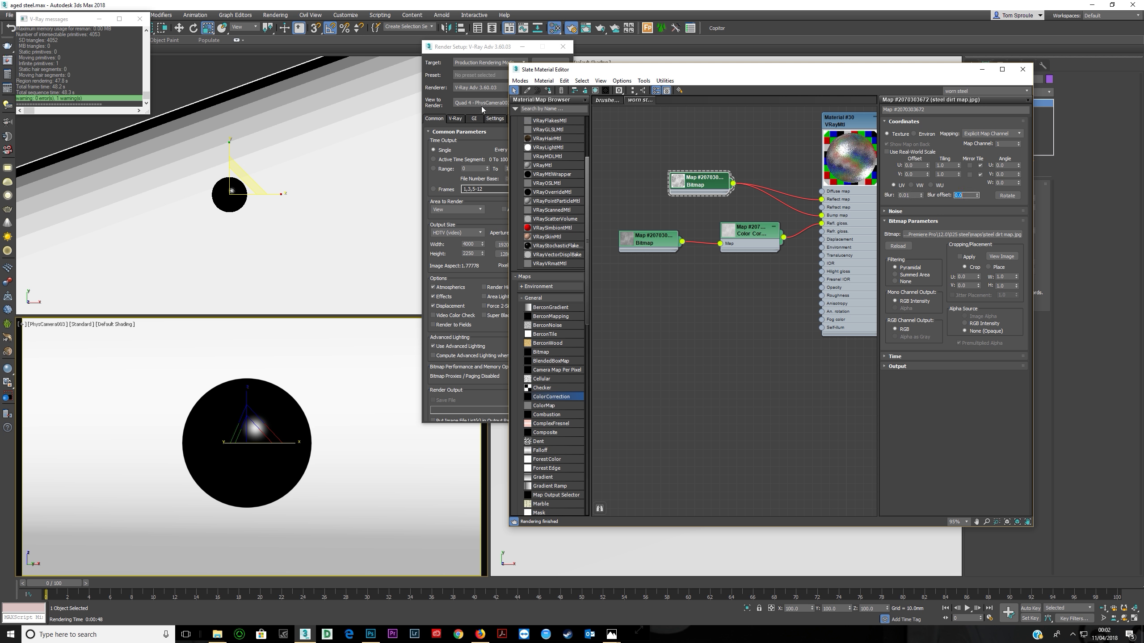
Render the sphere region with the bump map, save the render to the frame buffer history and select that entry
left_click(447, 53)
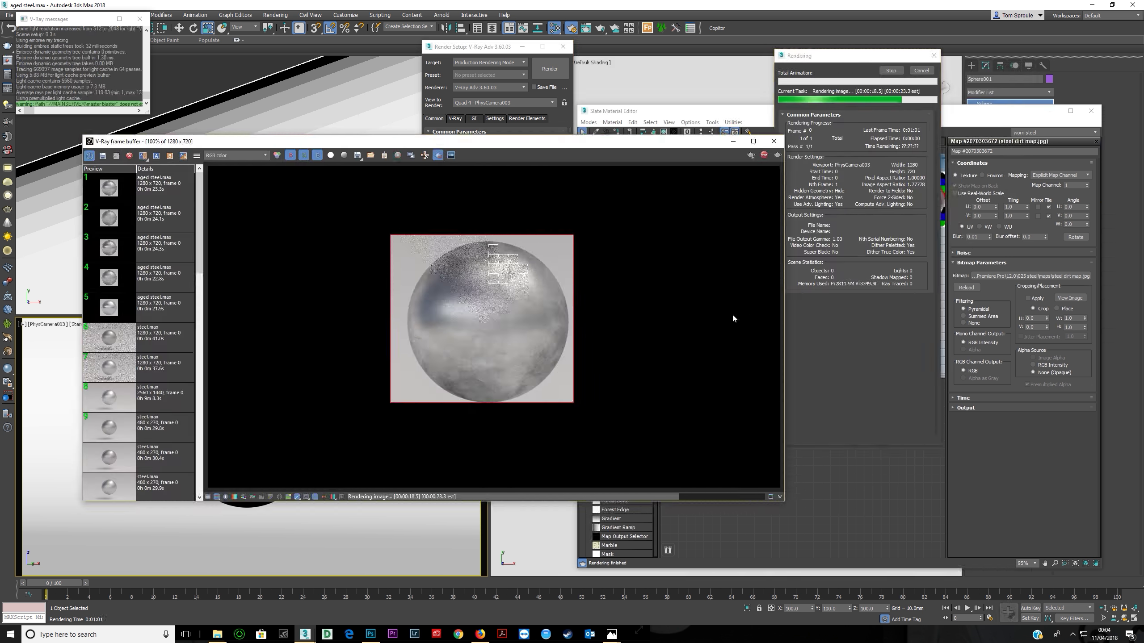
left_click(102, 155)
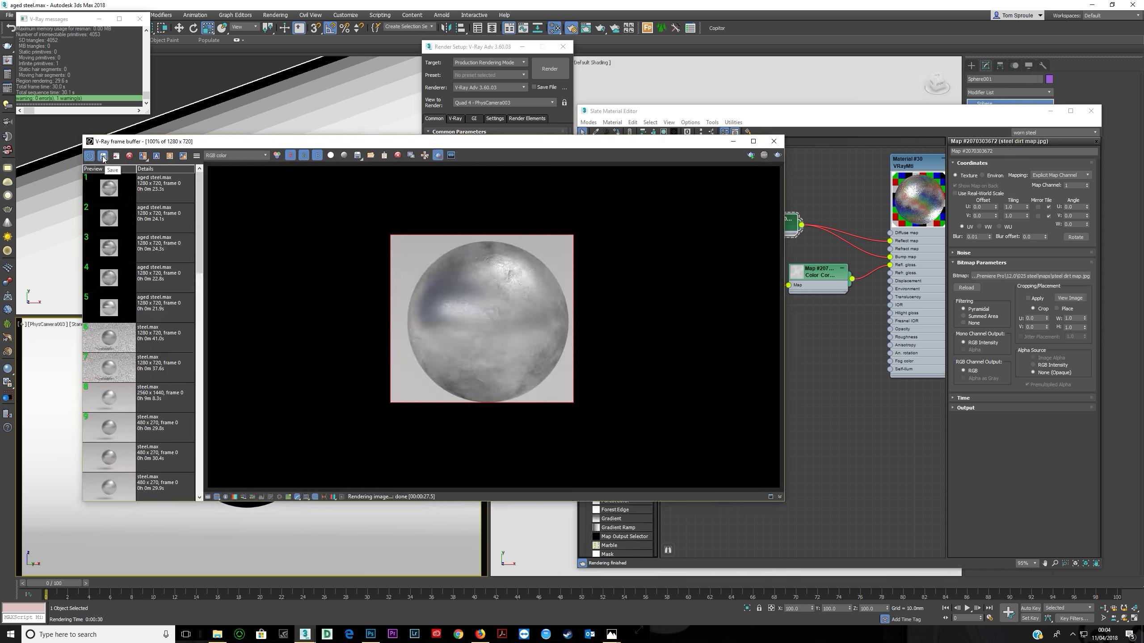
scroll(426, 302, "up", 1)
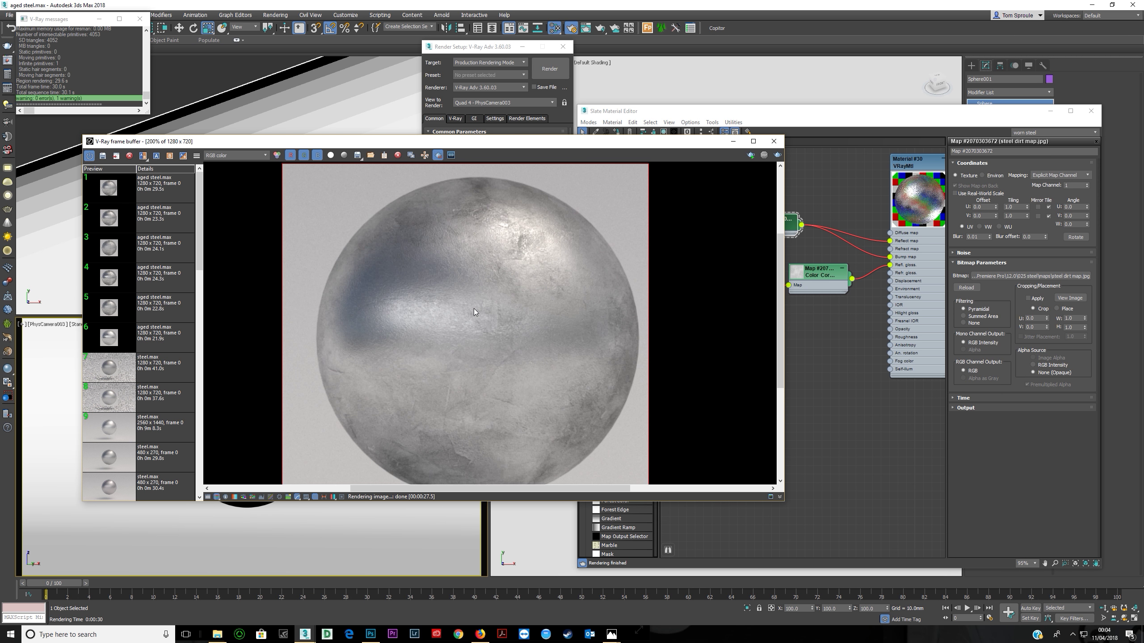
left_click(146, 176)
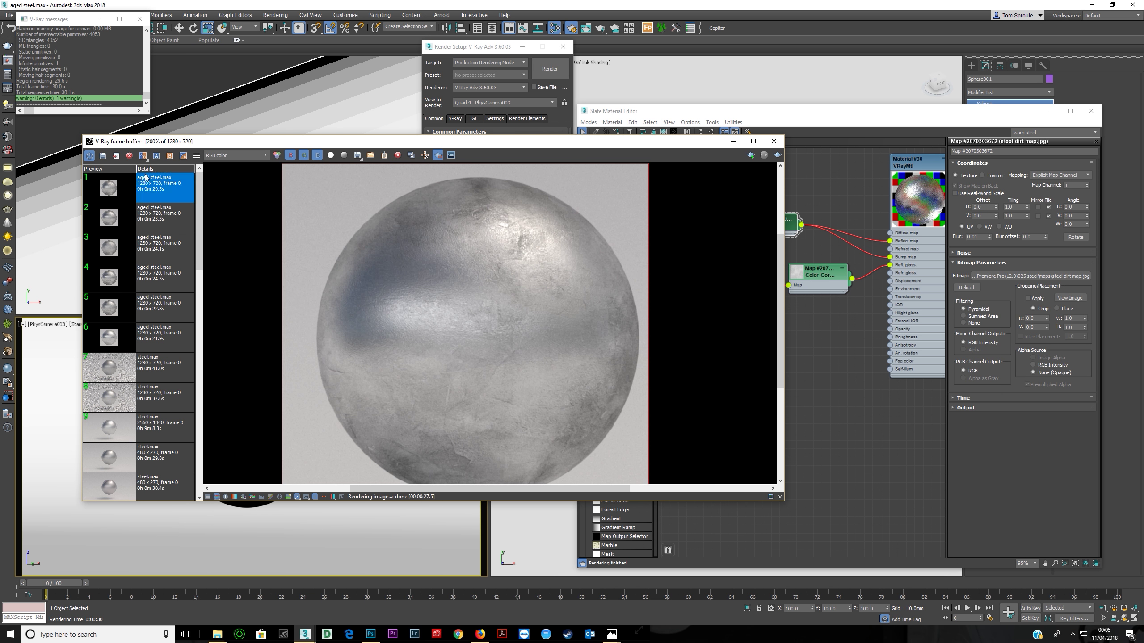
Compare the newest render with the previous one as A and B in the frame buffer history
left_click(158, 156)
left_click(153, 217)
left_click(168, 156)
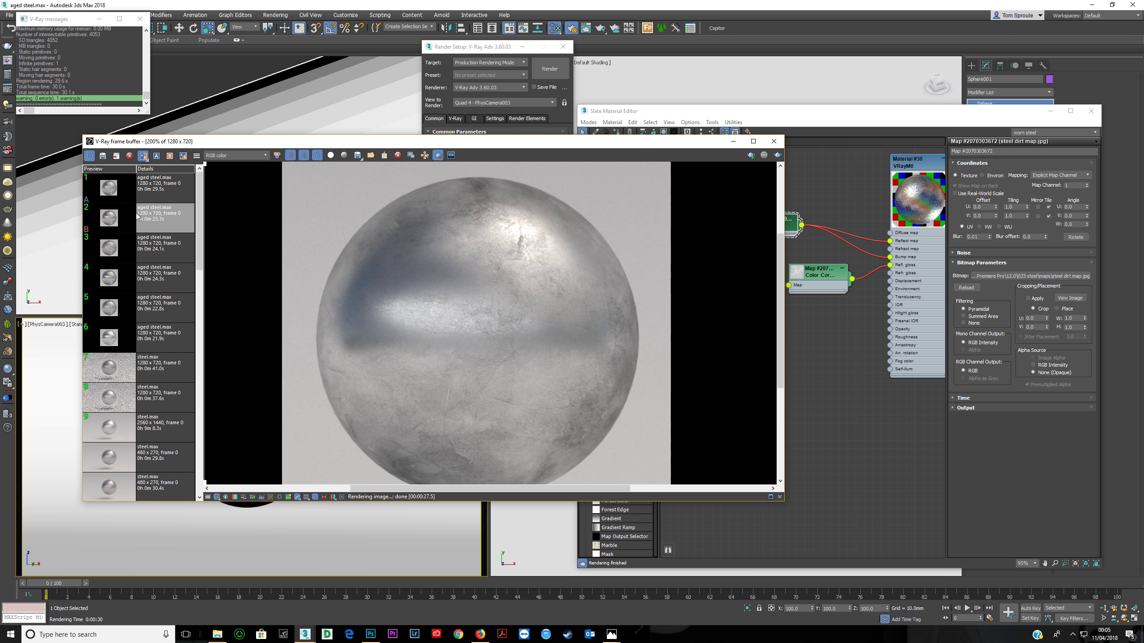
left_click_drag(205, 165, 151, 238)
left_click(154, 188)
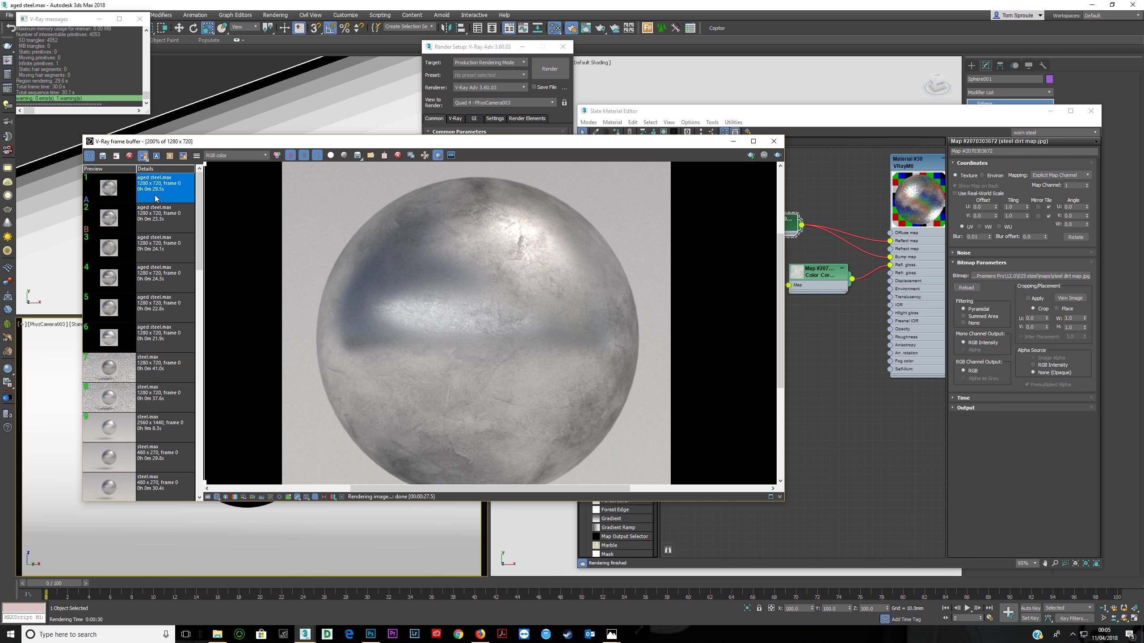
double_click(488, 335)
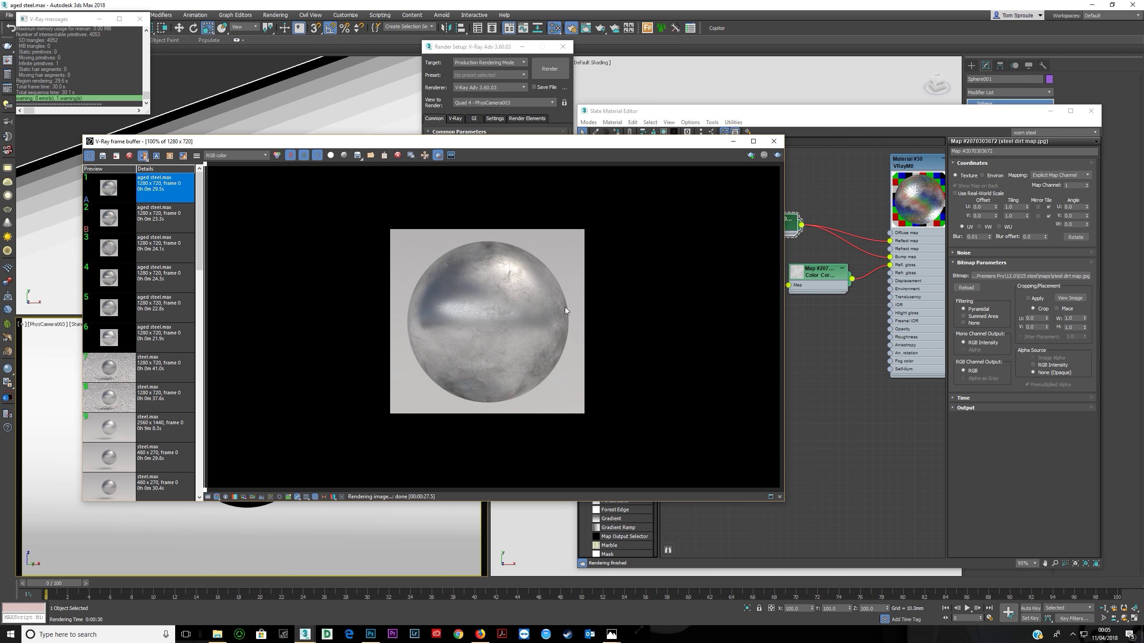
Clear the A and B comparison marks from the two newest renders and minimize the V-Ray frame buffer
left_click_drag(586, 144, 539, 84)
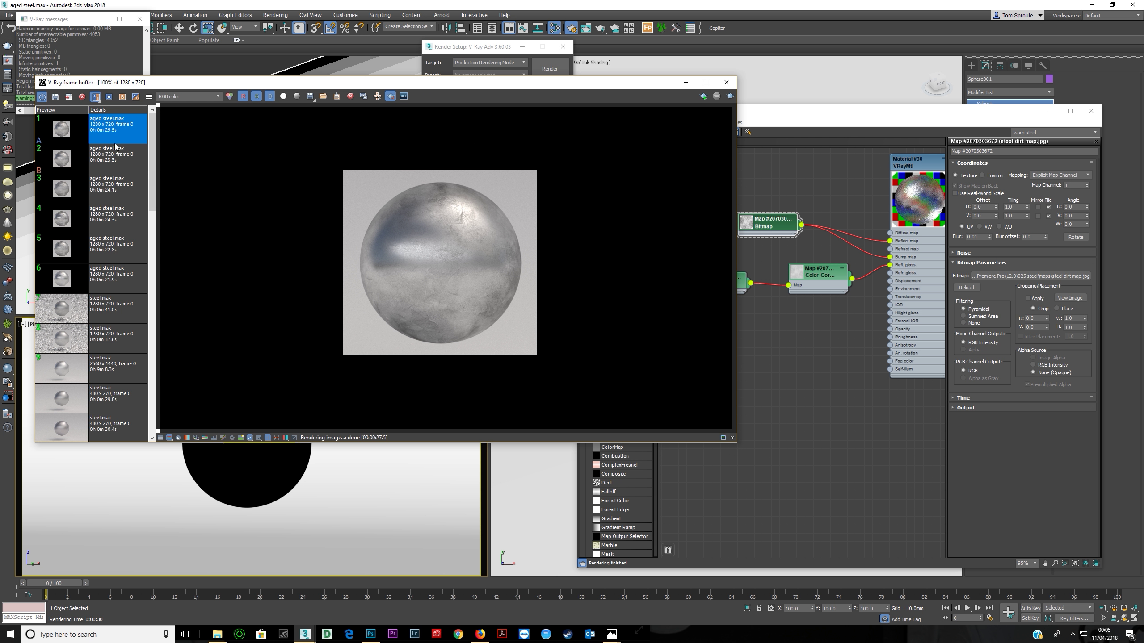
left_click(109, 97)
left_click(71, 156)
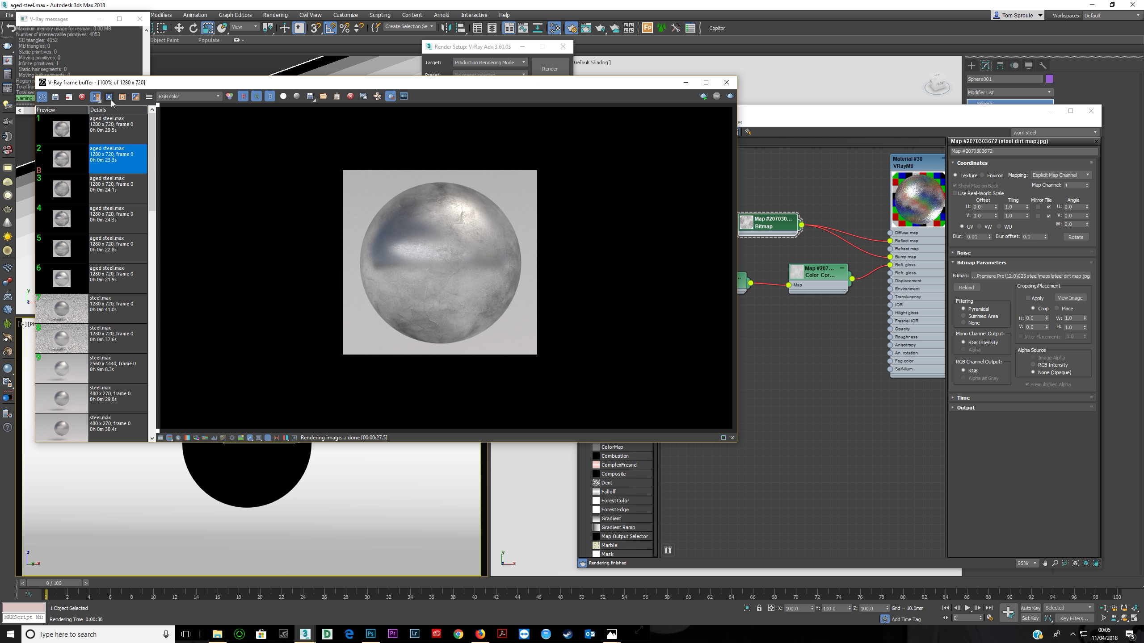
left_click(123, 97)
left_click(68, 138)
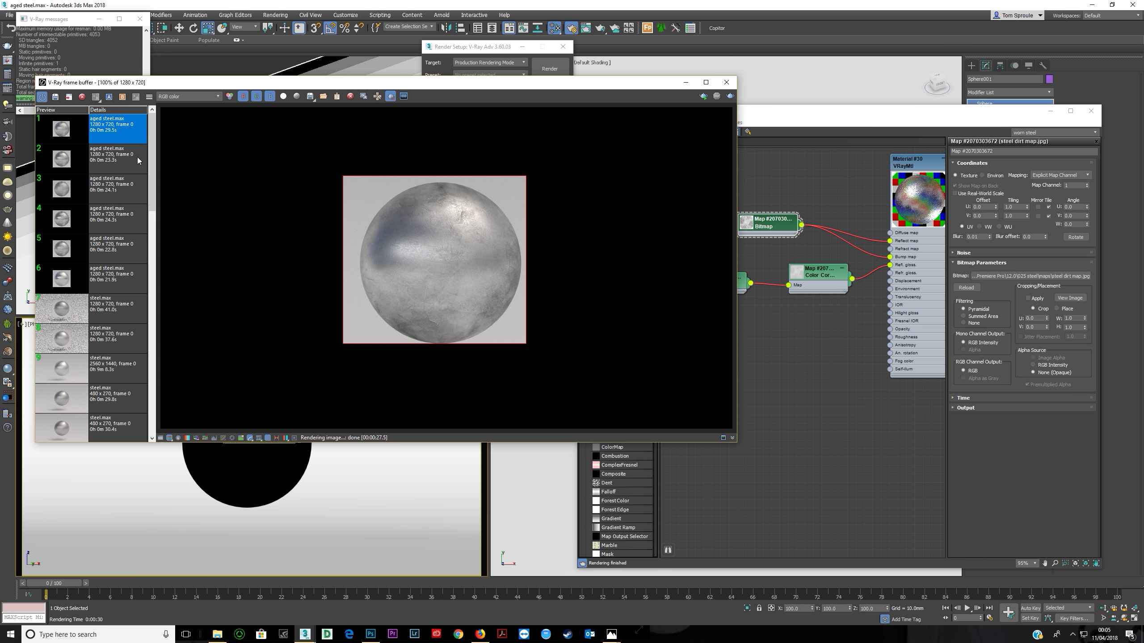
left_click(686, 84)
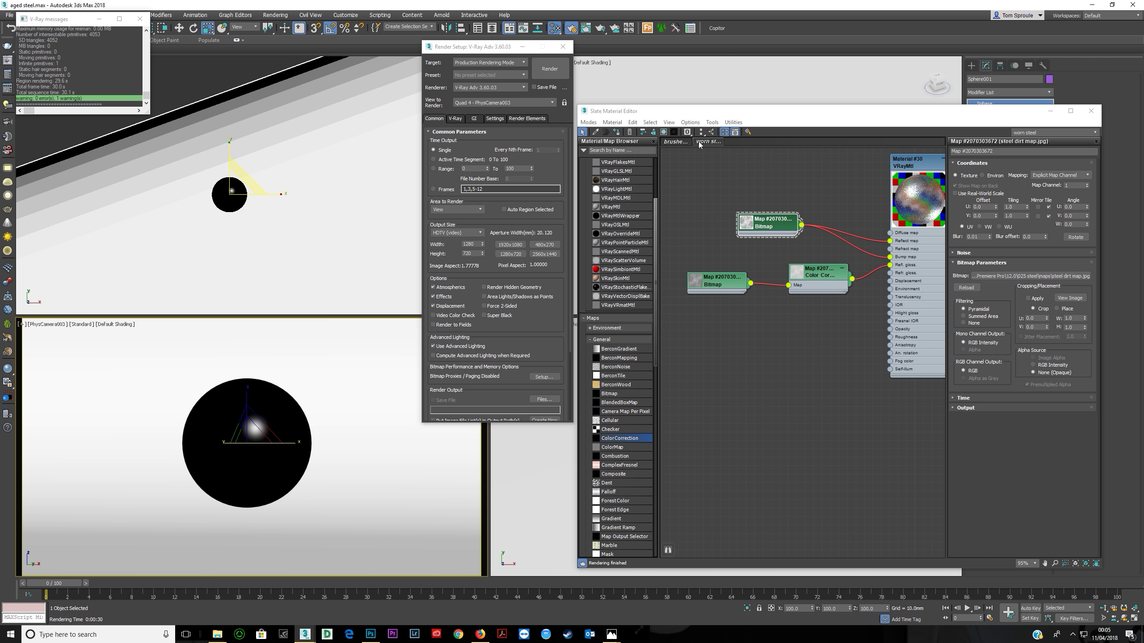
Add a Falloff map and connect it to the worn steel VRayMtl's Reflect map in place of the dirt Bitmap
mouse_move(802, 314)
middle_mouse_down()
mouse_move(696, 314)
mouse_move(793, 318)
middle_mouse_up()
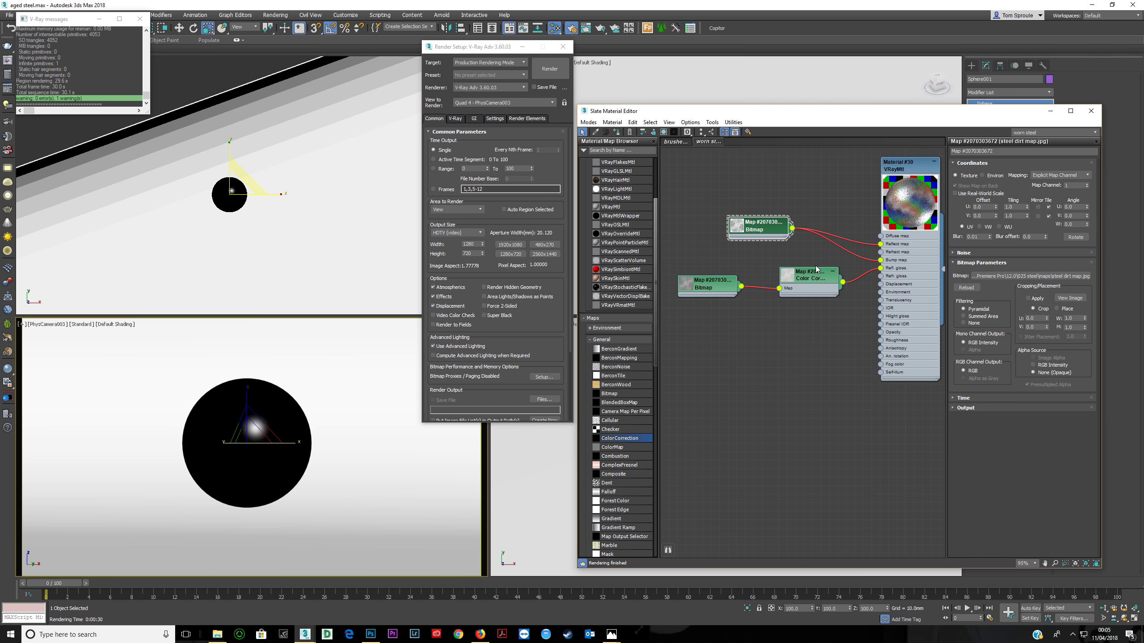
scroll(808, 288, "down", 4)
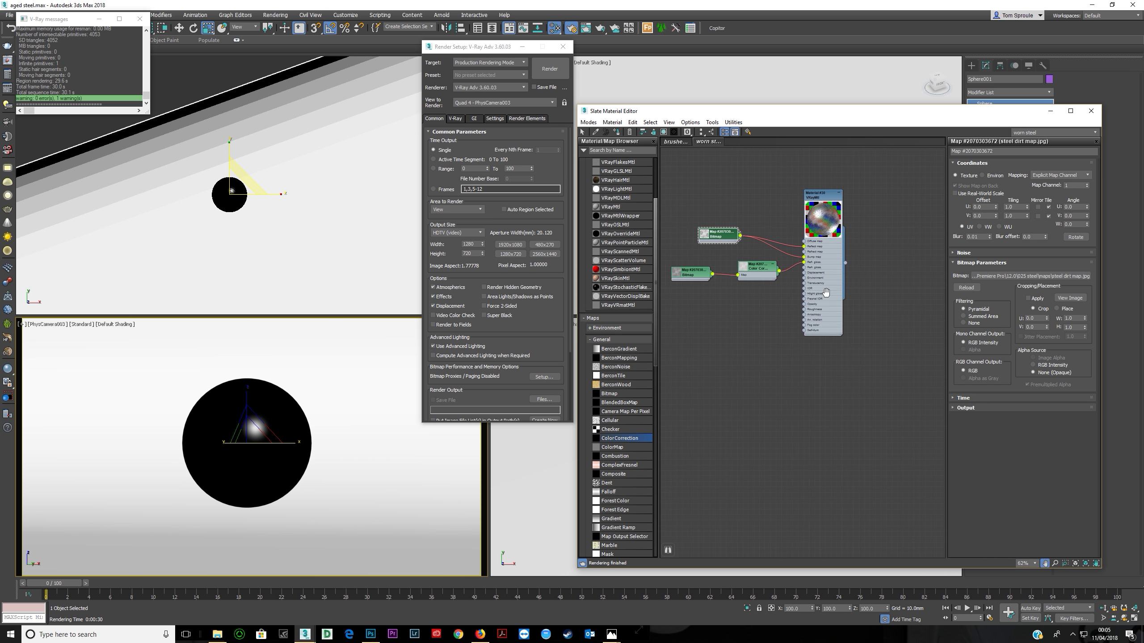
left_click(602, 339)
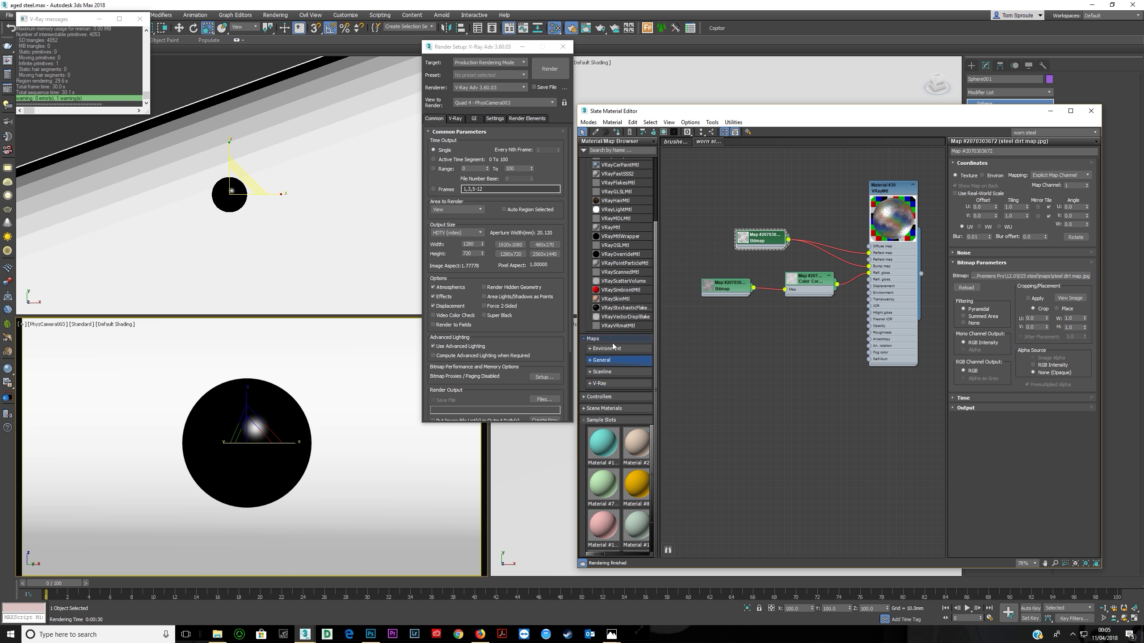
left_click(600, 362)
scroll(617, 500, "down", 2)
left_click_drag(615, 448, 870, 253)
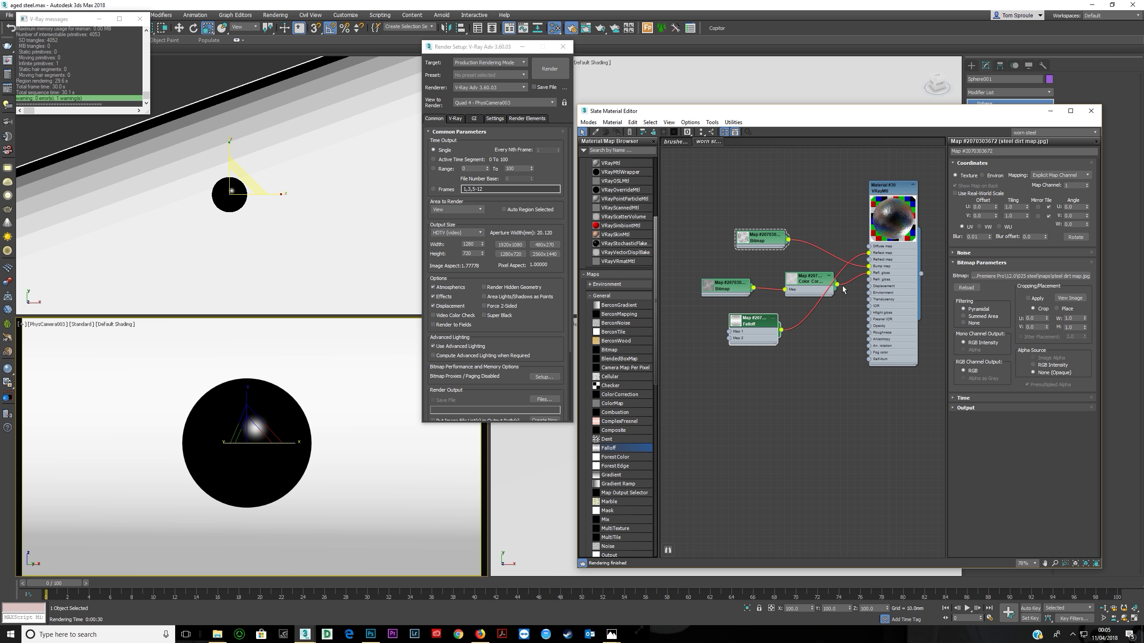
Enable the Falloff's output color map and raise the curve's start point to about 0.85
double_click(760, 334)
left_click(961, 312)
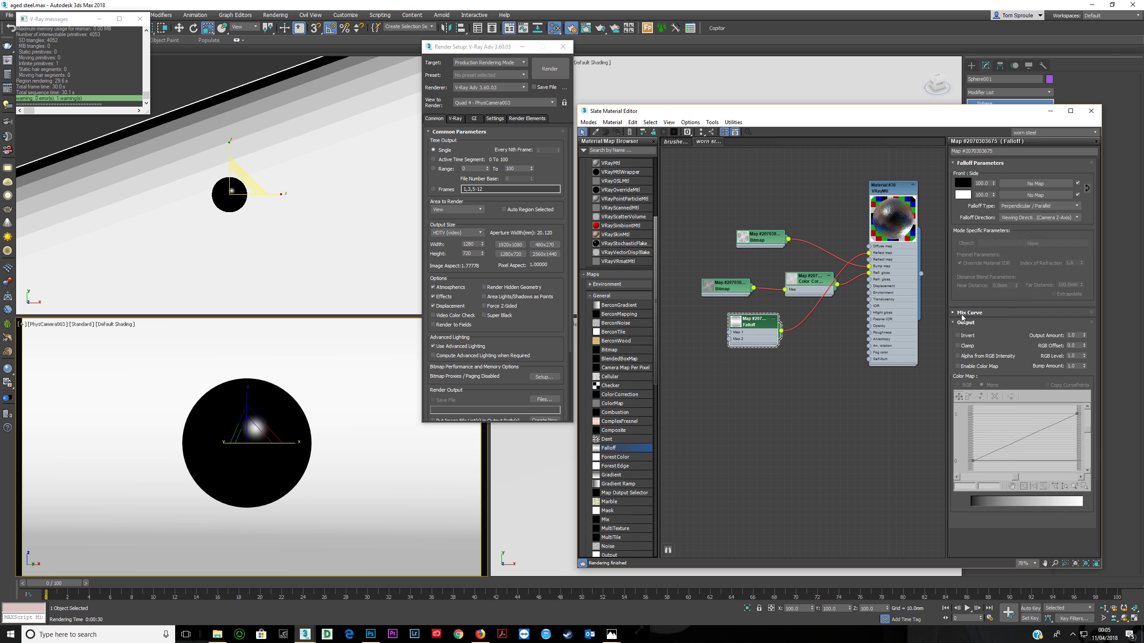
left_click(958, 367)
left_click_drag(973, 461, 969, 421)
Add a point near the end of the Falloff's output curve, make it Bezier and lower it to about 0.83
left_click(979, 396)
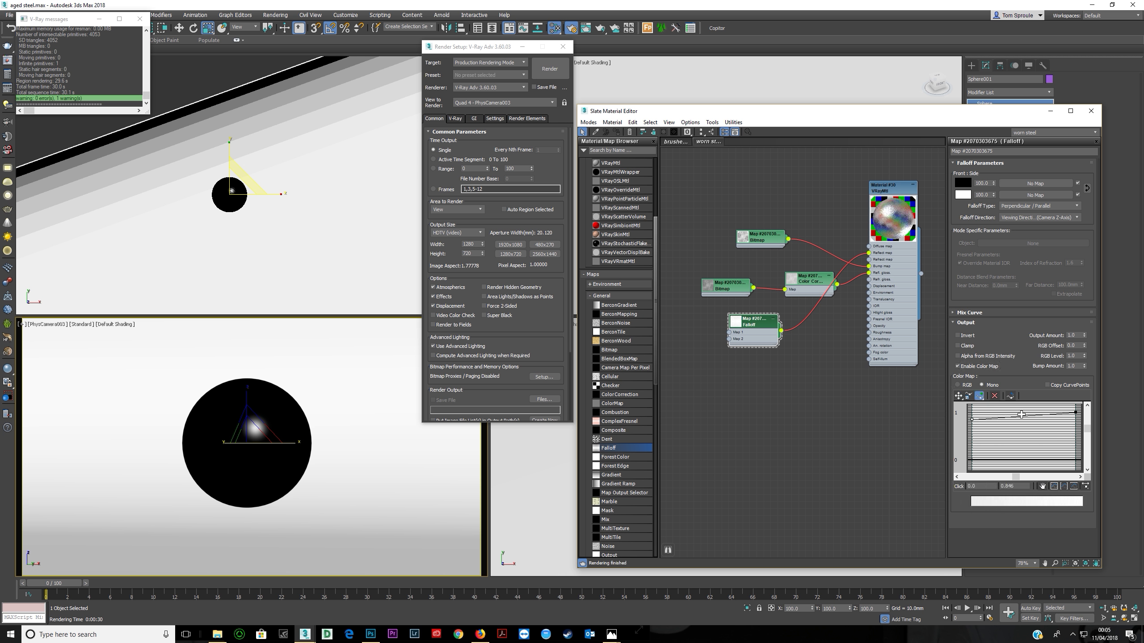
left_click(1056, 420)
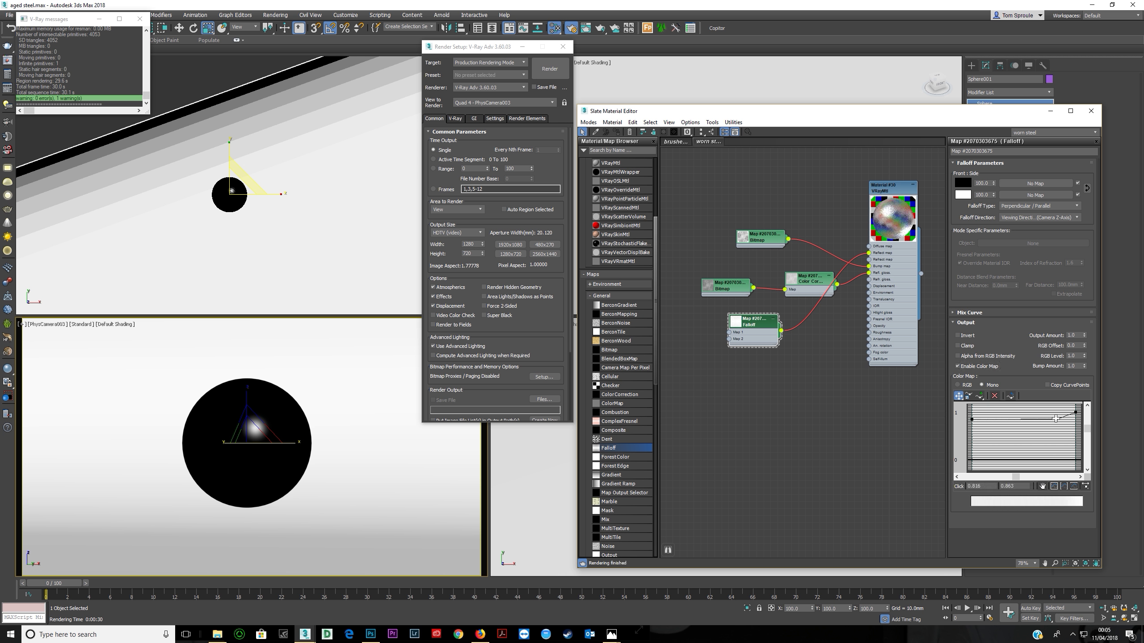
right_click(1056, 420)
left_click(1075, 436)
left_click_drag(1073, 419, 1059, 422)
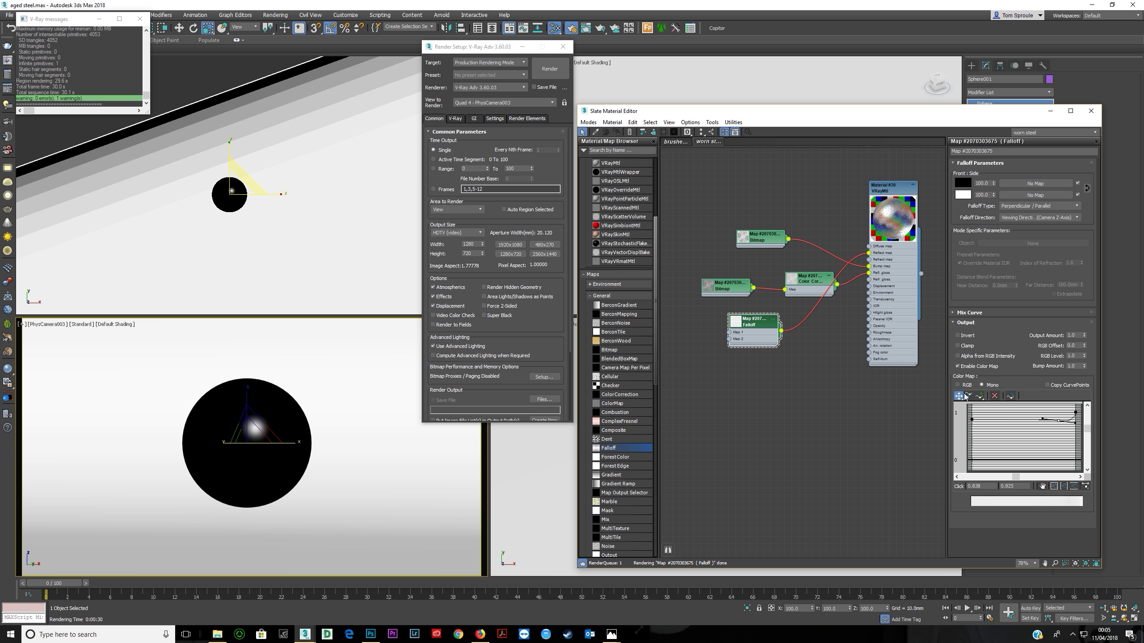
Insert a Composite map between the Falloff and the VRayMtl's Reflect map, rearranging the nodes to make room
left_click_drag(756, 324, 782, 236)
left_click_drag(721, 258, 729, 186)
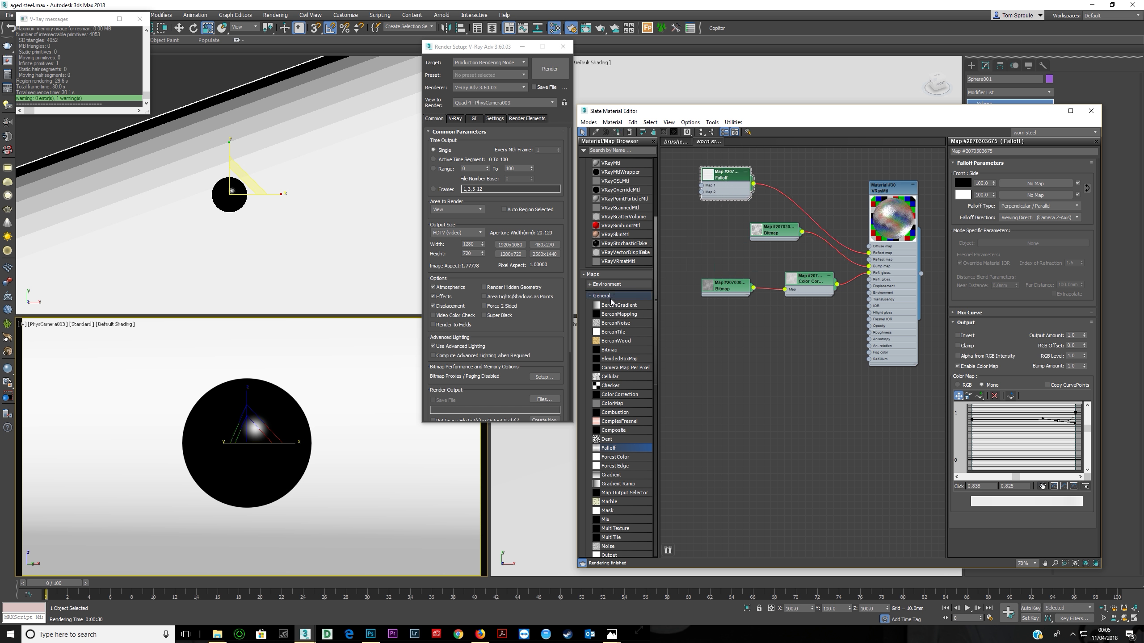
left_click_drag(616, 433, 711, 265)
double_click(794, 227)
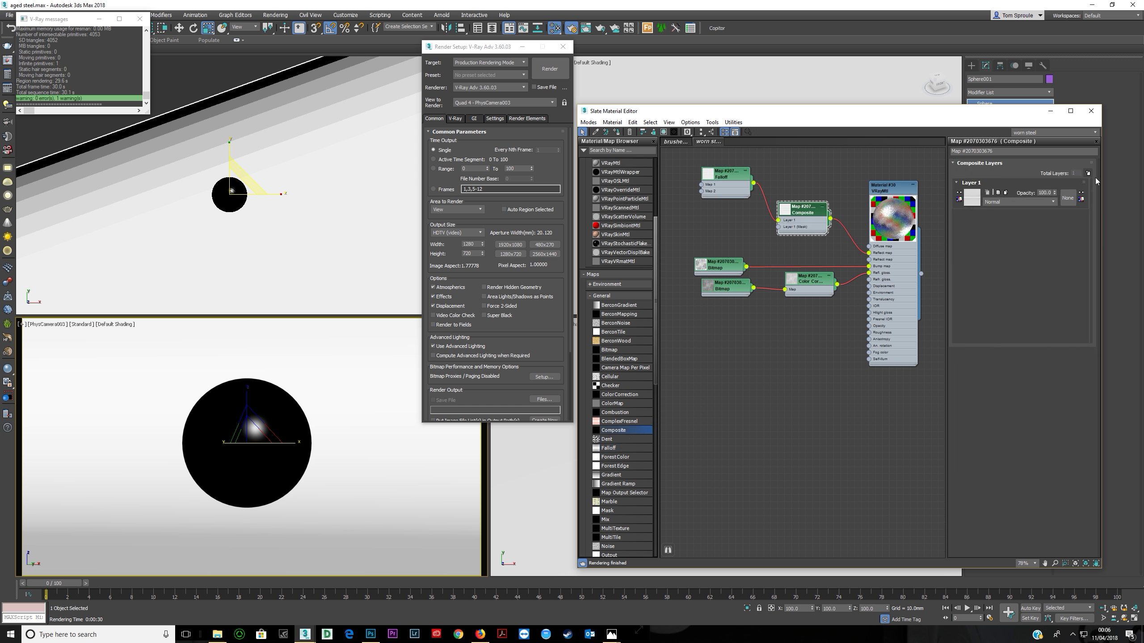
Add a second Composite layer, connect the steel dirt Bitmap to it and set its blend mode to Multiply
left_click(1088, 174)
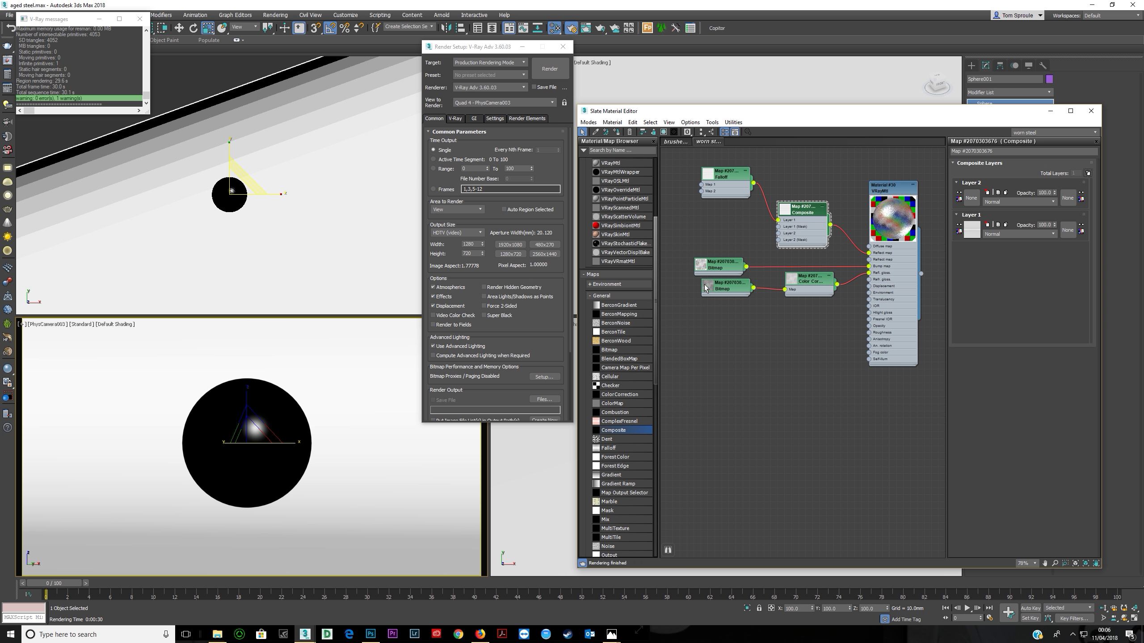
left_click_drag(744, 267, 778, 234)
left_click(1012, 203)
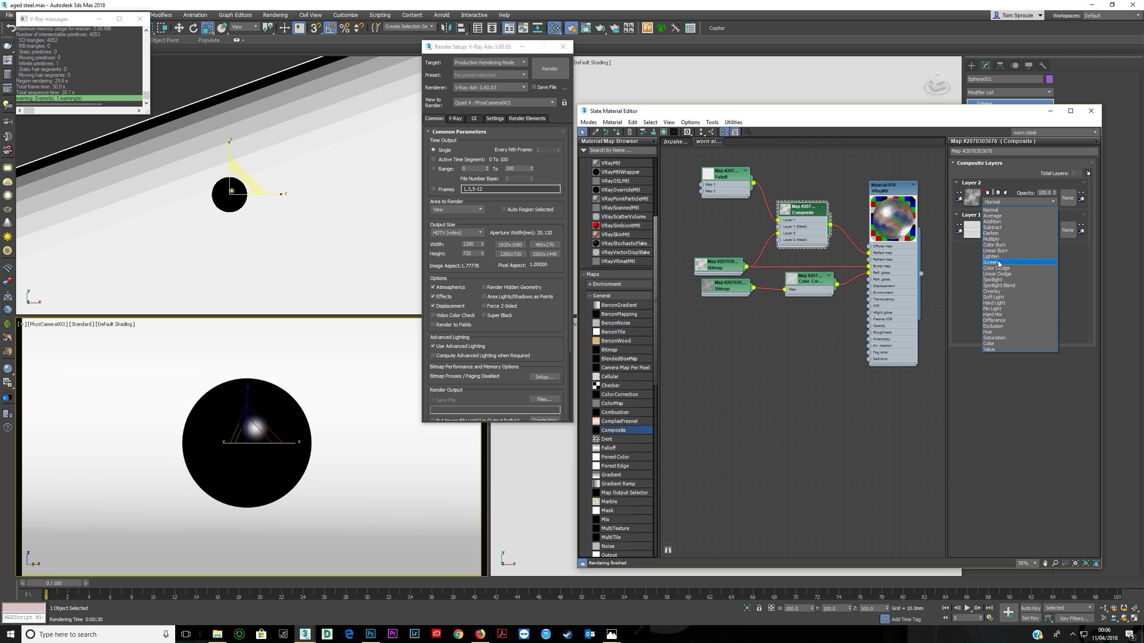
left_click(998, 240)
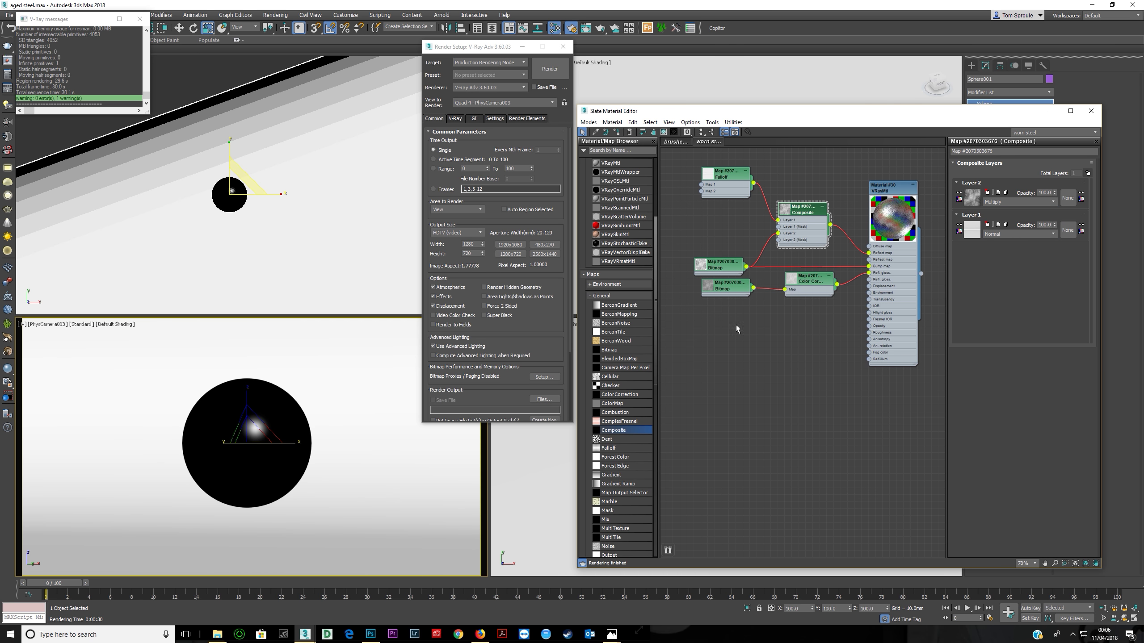
Render the sphere region with the composite reflection, save it to the history and compare it with the previous render
left_click(548, 69)
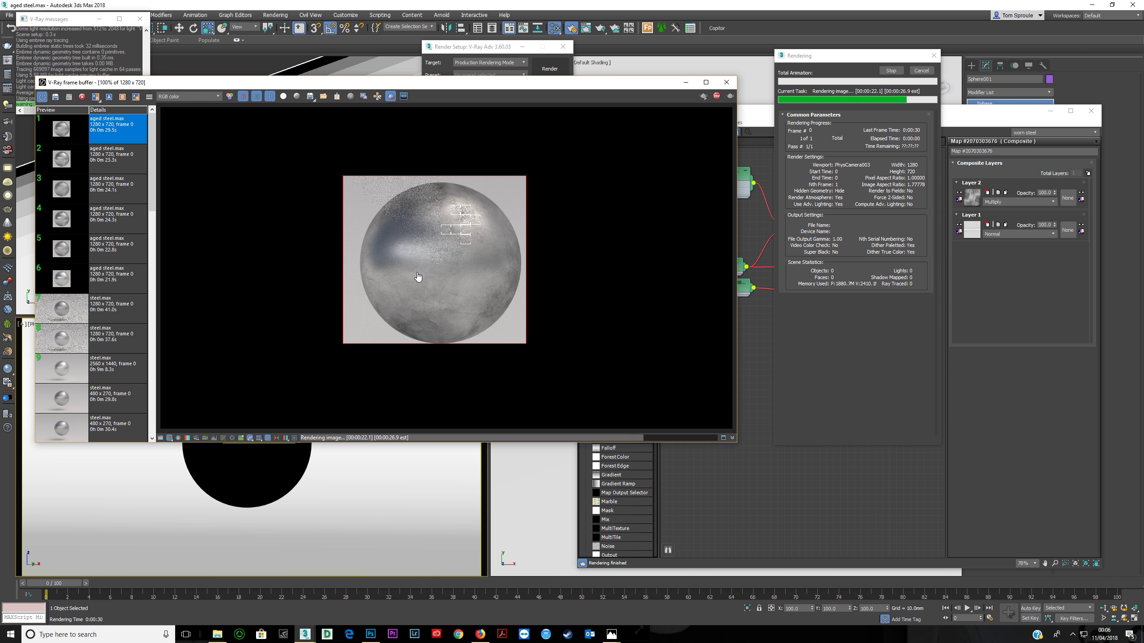
left_click(109, 98)
left_click(84, 165)
left_click(122, 98)
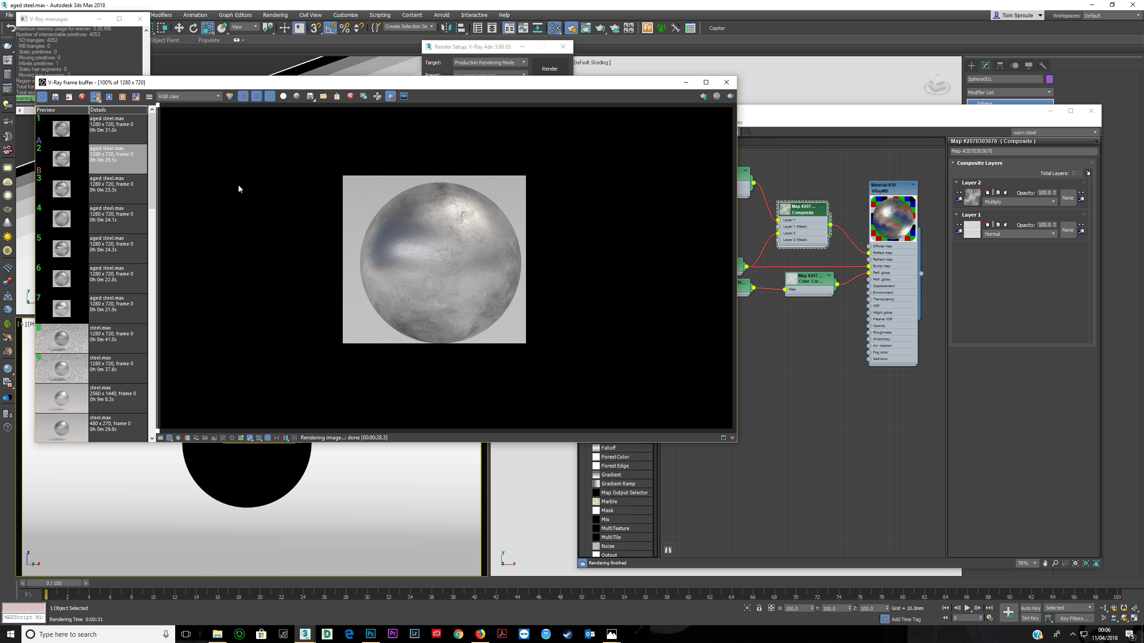
left_click_drag(157, 107, 220, 248)
Review the Falloff's output curve and recheck the two renders by moving the comparison divider
left_click(822, 350)
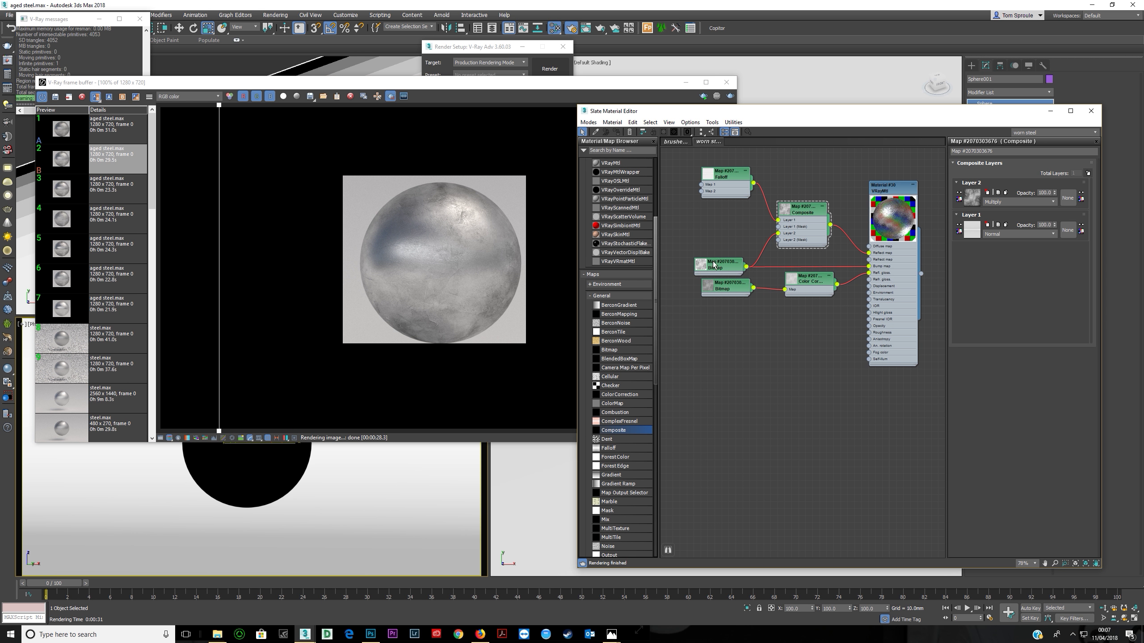
double_click(723, 186)
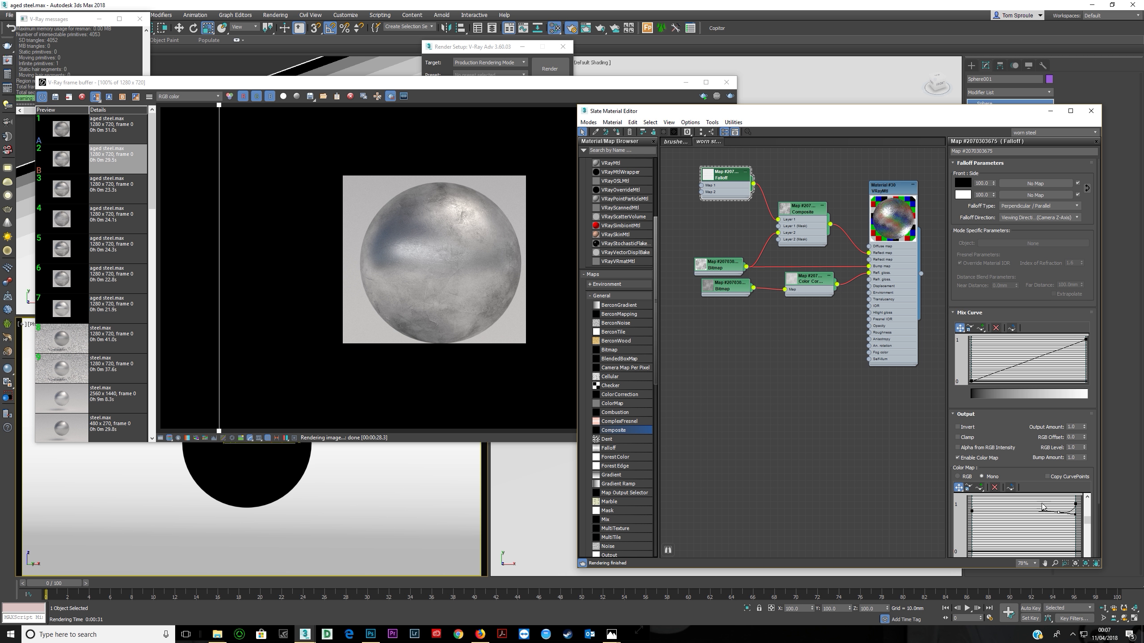
left_click_drag(1059, 513, 1058, 510)
left_click(459, 98)
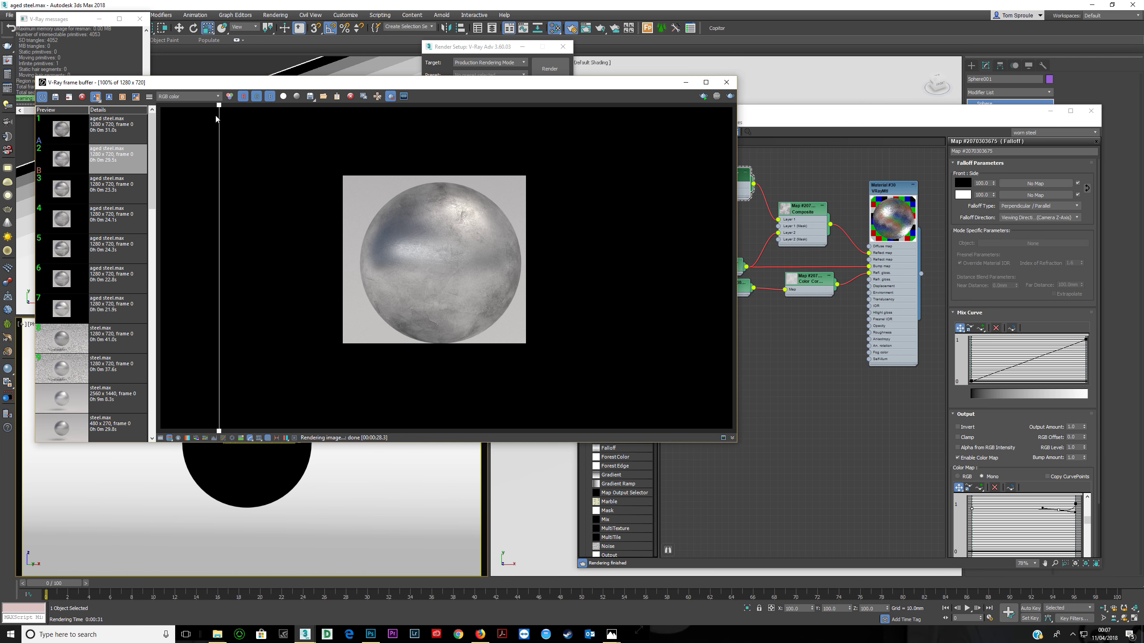
left_click_drag(219, 109, 251, 198)
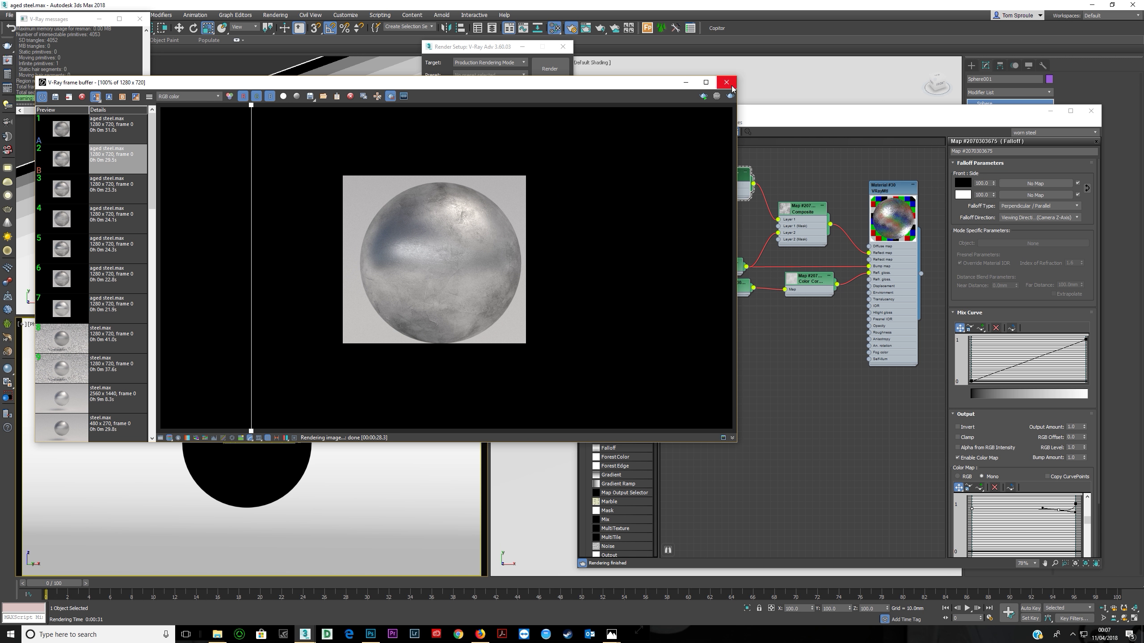
Space out the Falloff, Composite, Bitmap and Color Correction nodes and collapse the General maps group
left_click(788, 222)
scroll(796, 324, "down", 1)
middle_click_drag(796, 322, 855, 297)
scroll(763, 254, "down", 2)
scroll(807, 295, "up", 3)
scroll(788, 293, "up", 1)
left_click_drag(769, 303, 769, 328)
left_click_drag(854, 295, 847, 335)
left_click_drag(757, 281, 765, 258)
left_click_drag(759, 194, 760, 201)
left_click(606, 297)
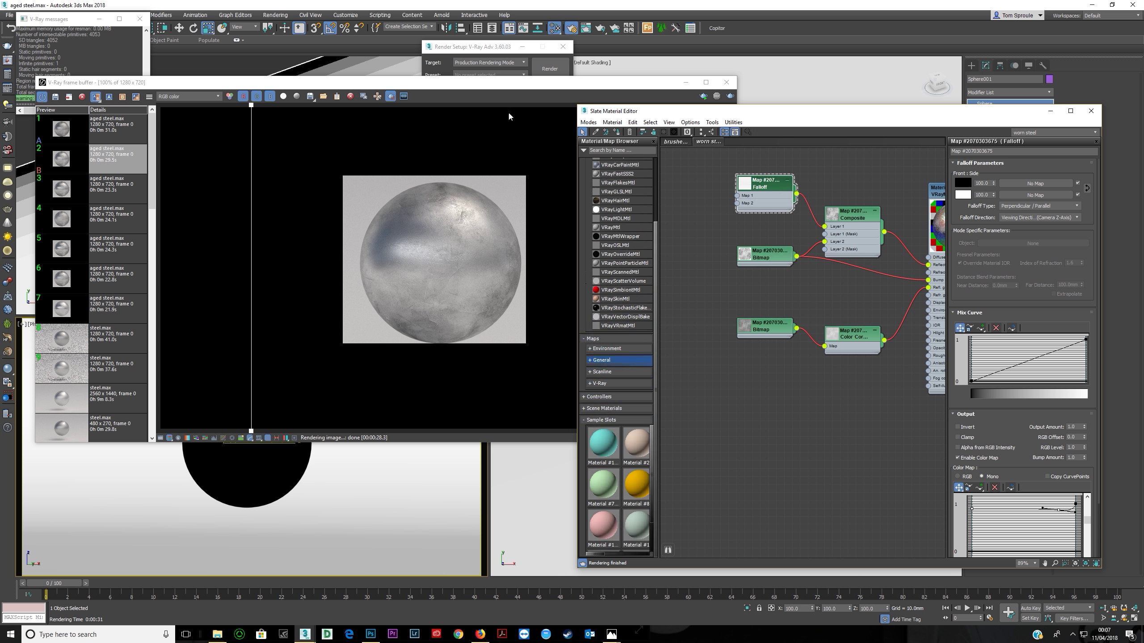
Switch to Firefox and review the Complex Fresnel shader page, including its linked complex_ior.zip shader file
key("alt+Tab")
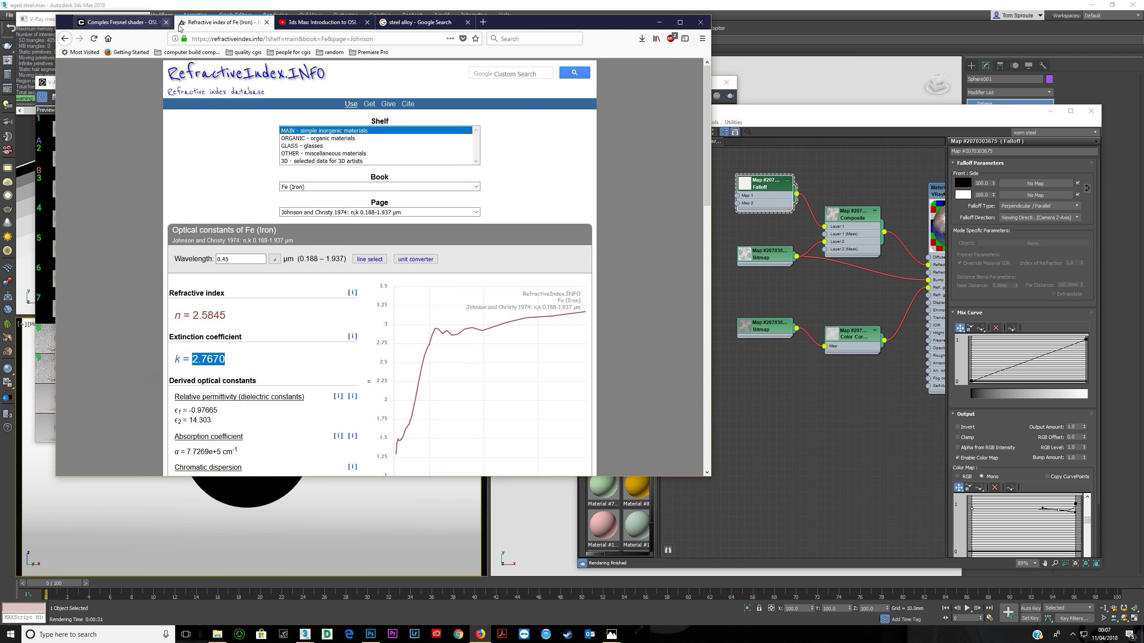
left_click(133, 21)
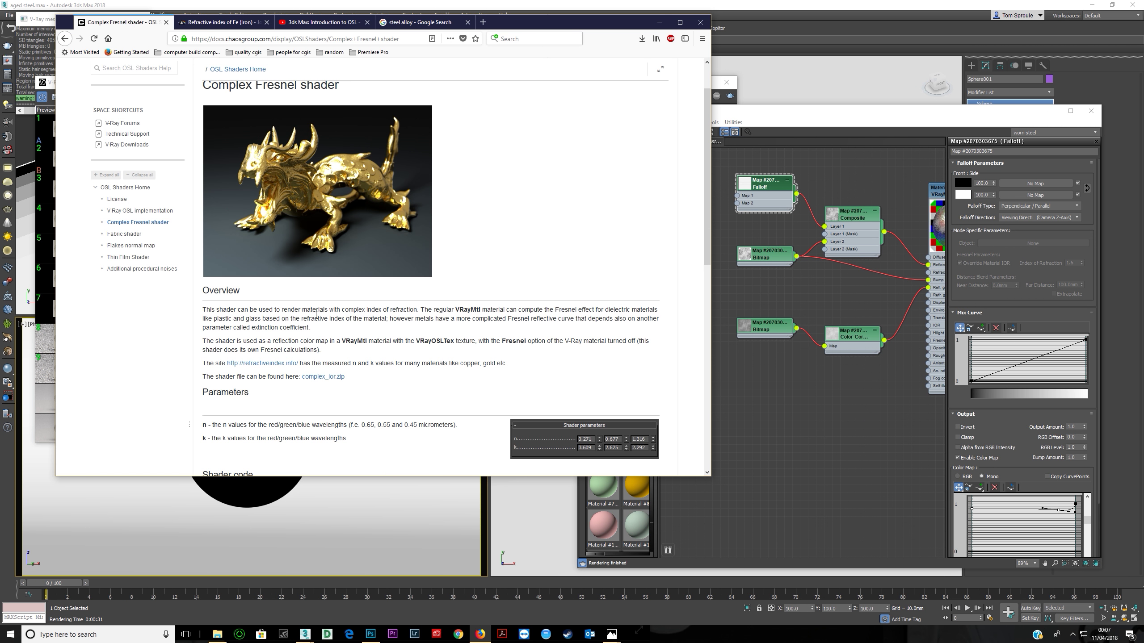
scroll(164, 82, "up", 2)
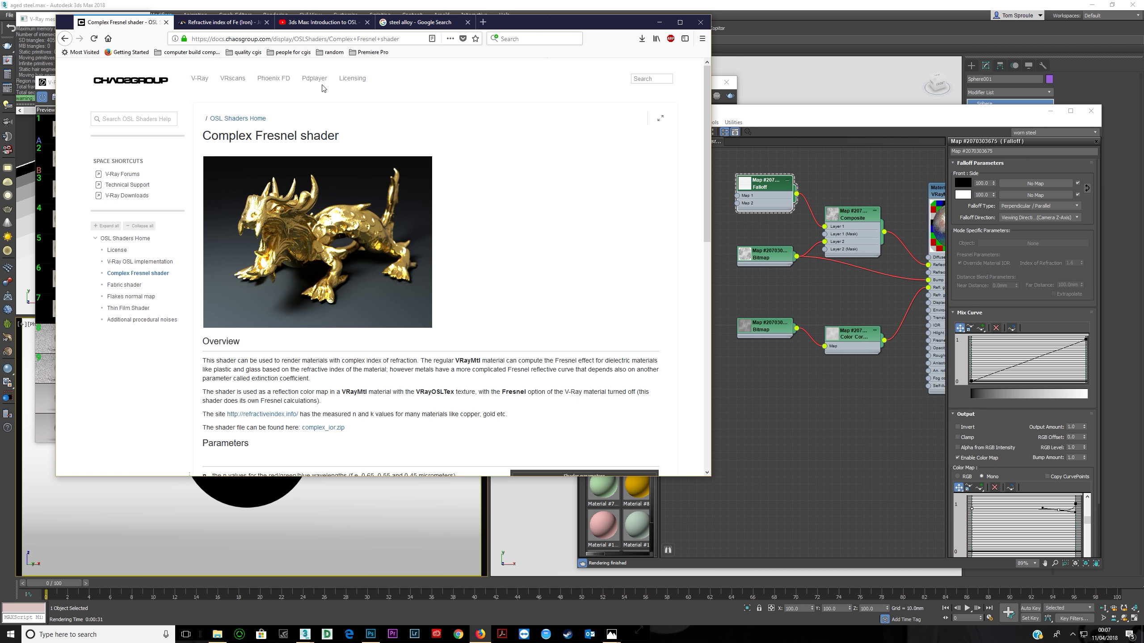
scroll(239, 276, "down", 2)
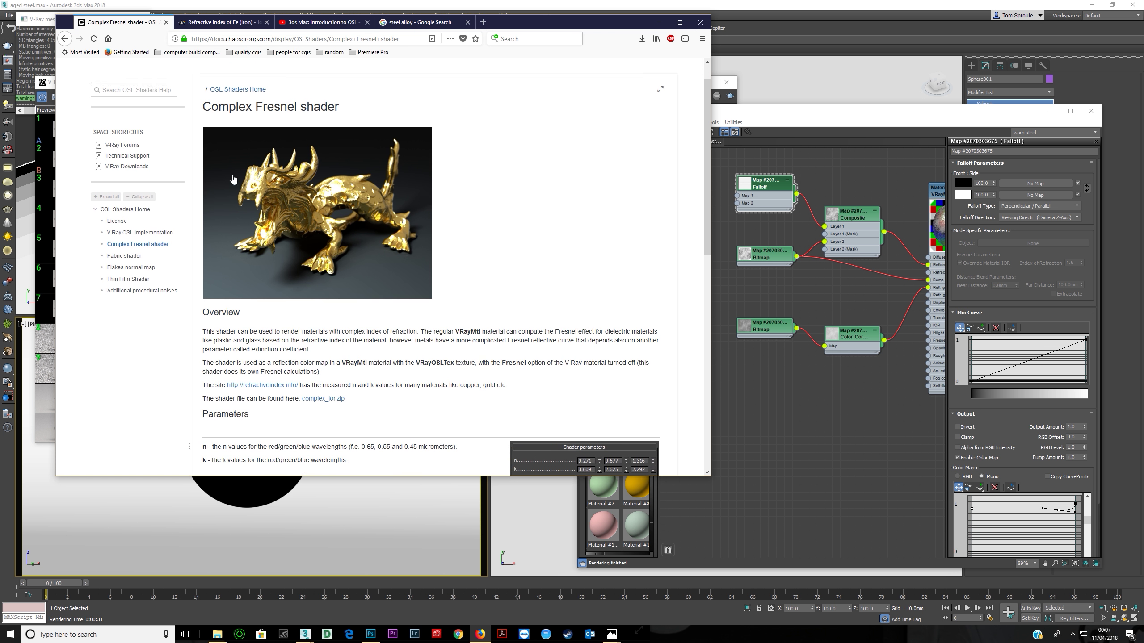
scroll(239, 276, "up", 2)
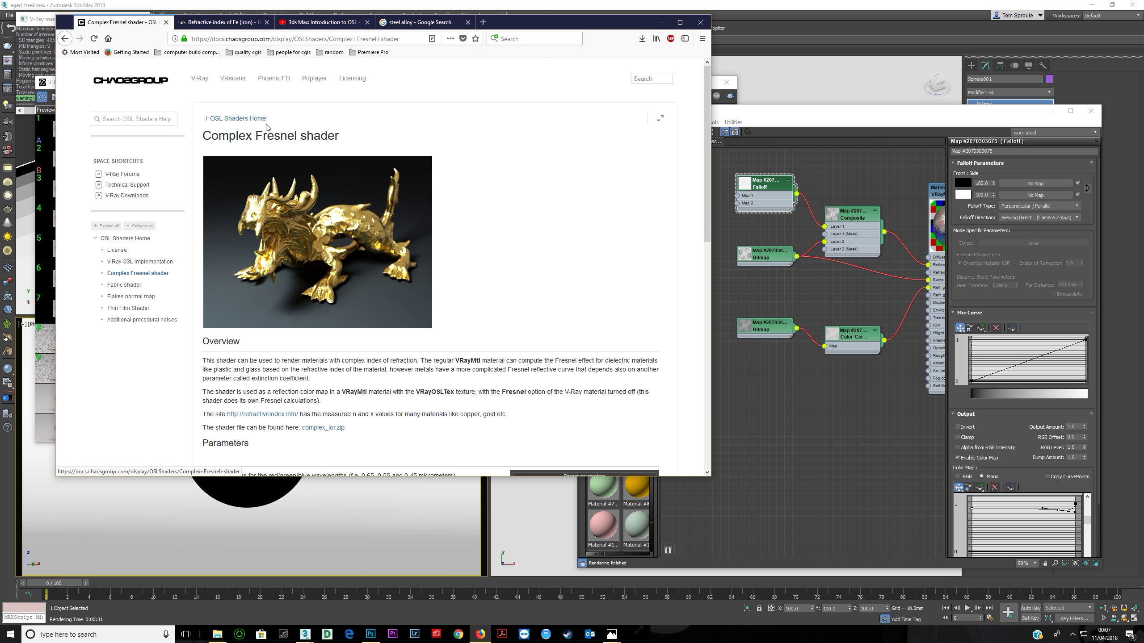
scroll(344, 350, "down", 4)
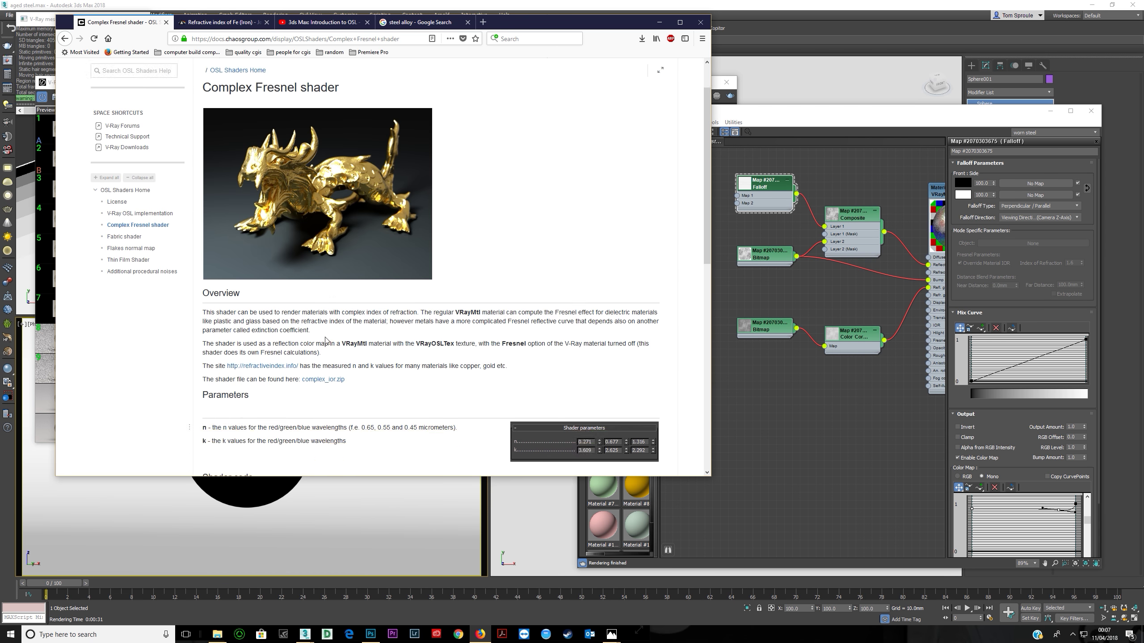
left_click(323, 326)
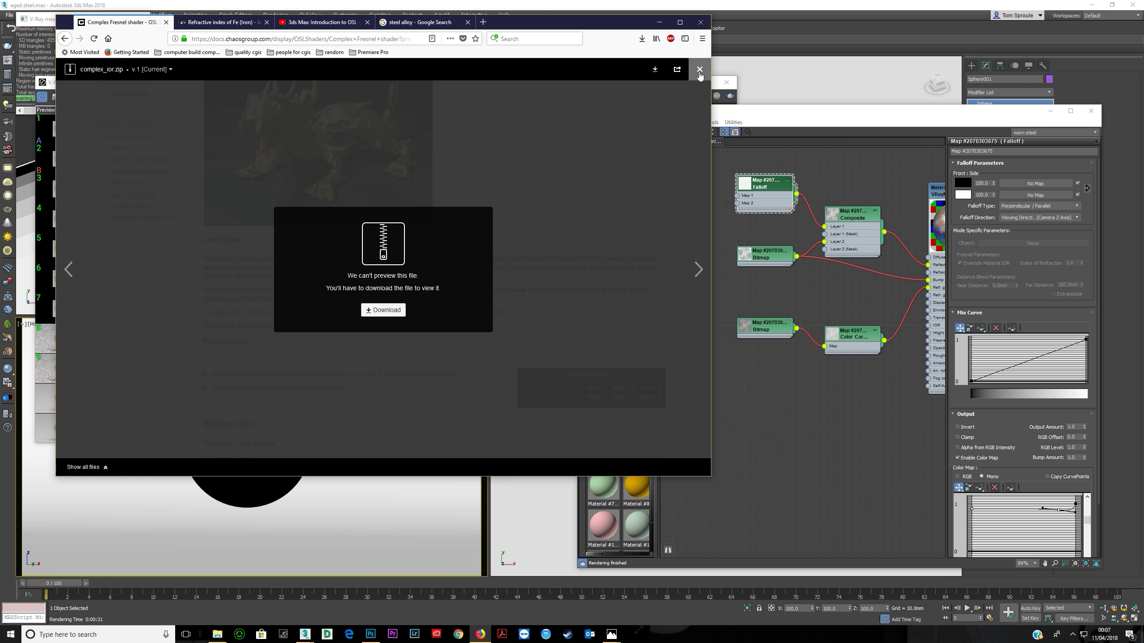
left_click(699, 69)
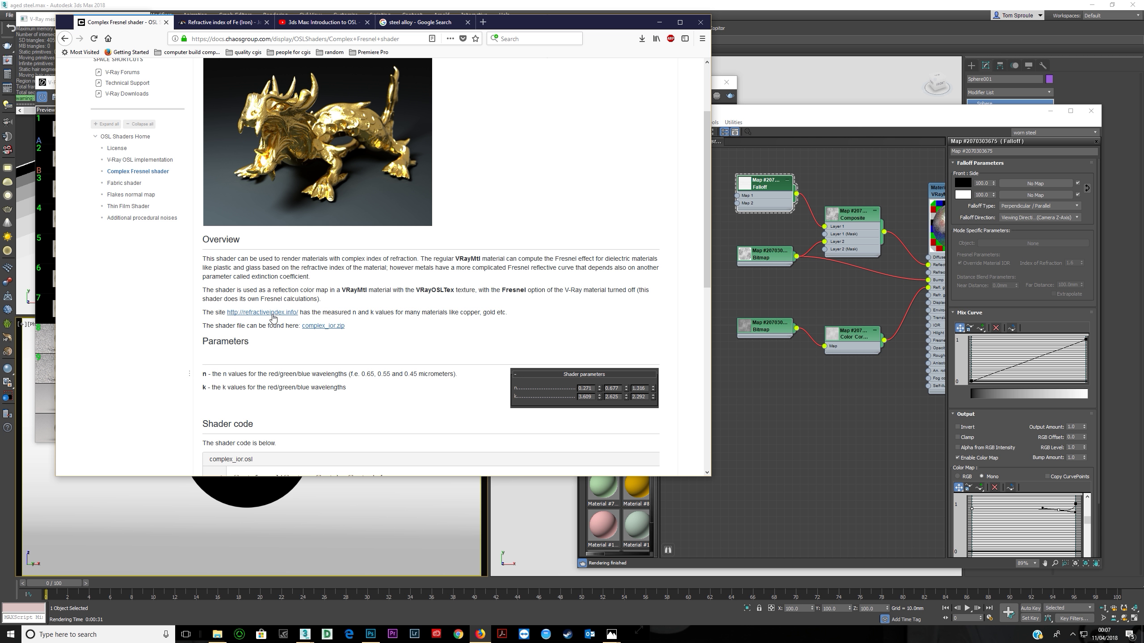
Review the iron optical constants on the linked refractiveindex.info site, close that page and return to 3ds Max
left_click(272, 313)
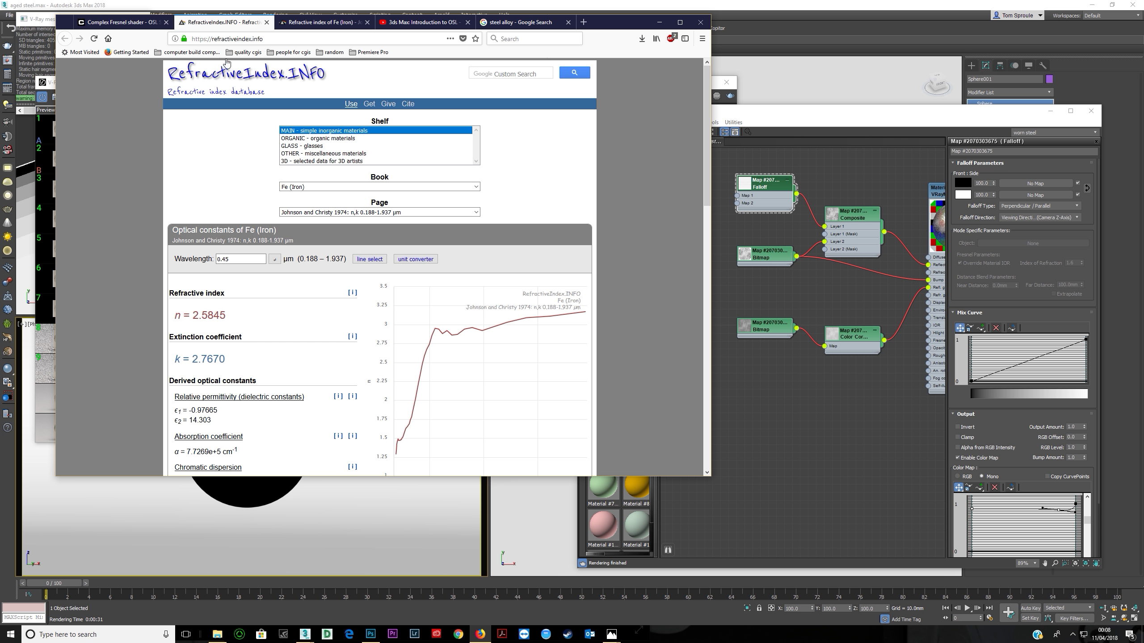
left_click(266, 21)
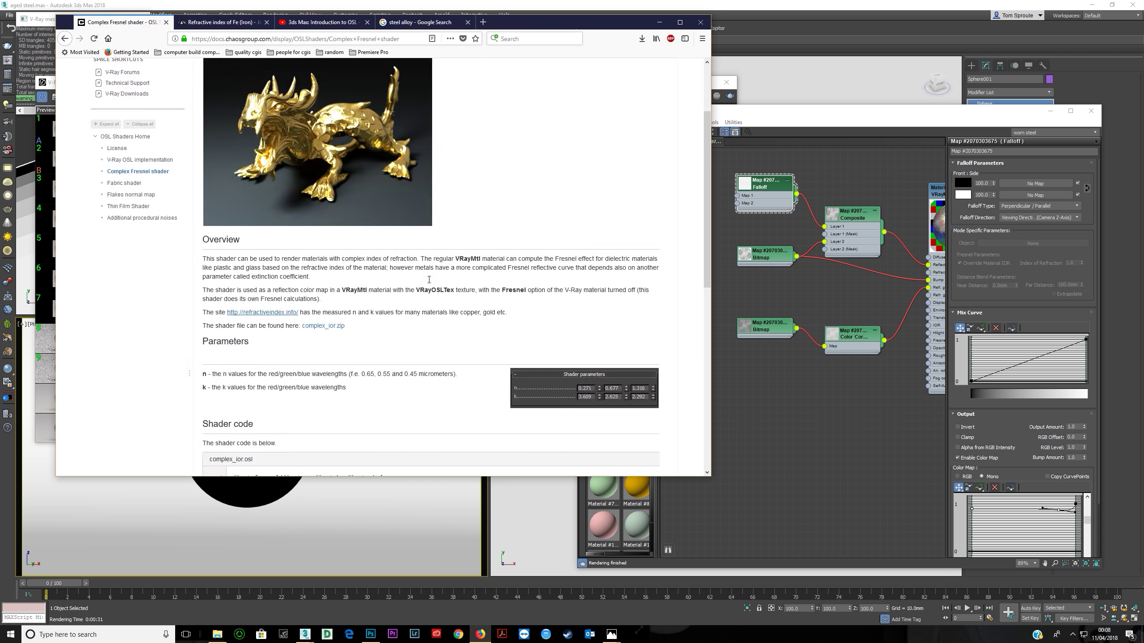
middle_click_drag(778, 278, 774, 274)
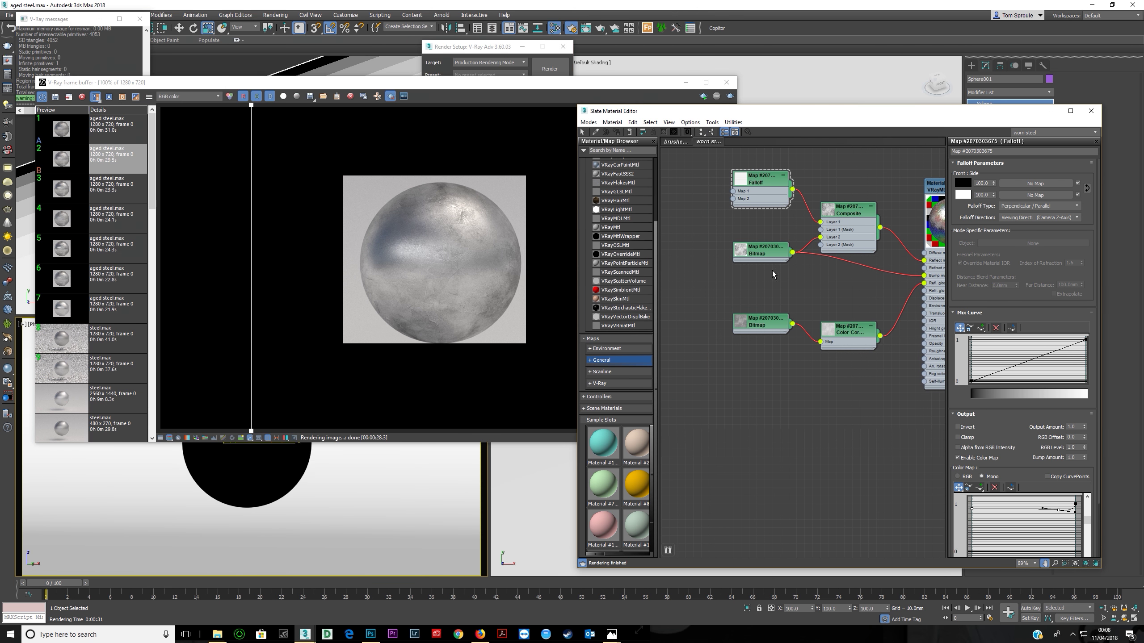
Add a VRayOSLTex map wired to the VRayMtl's Reflect map and show its parameters
left_click(630, 383)
left_click(612, 383)
scroll(624, 429, "down", 3)
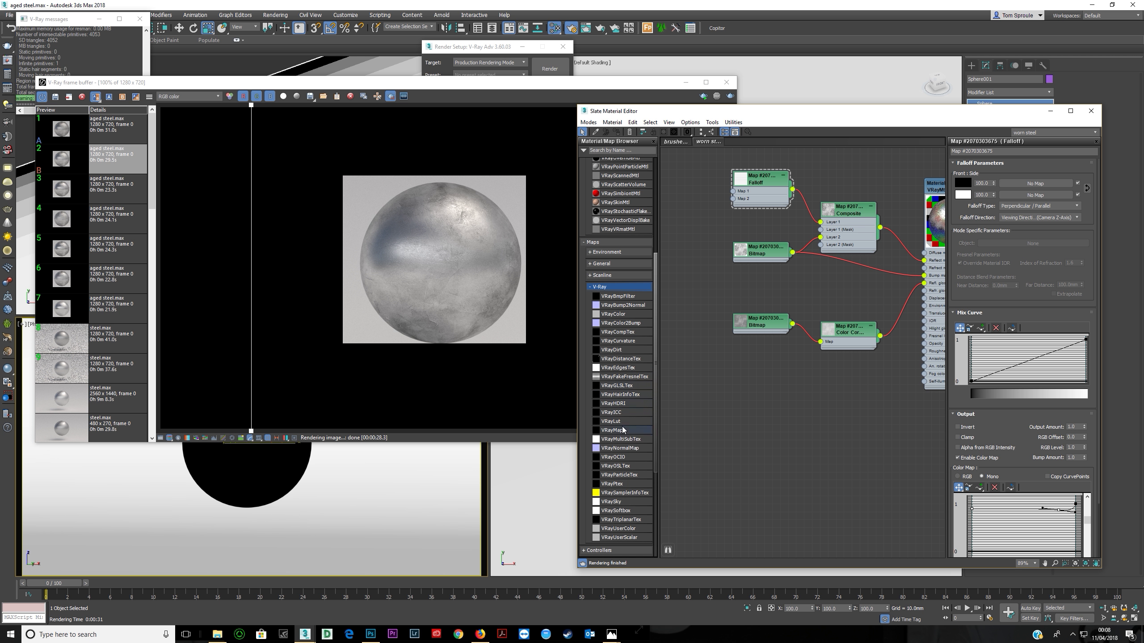
left_click_drag(618, 466, 926, 262)
middle_click_drag(900, 269, 876, 245)
scroll(813, 263, "down", 1)
scroll(884, 228, "down", 1)
double_click(744, 334)
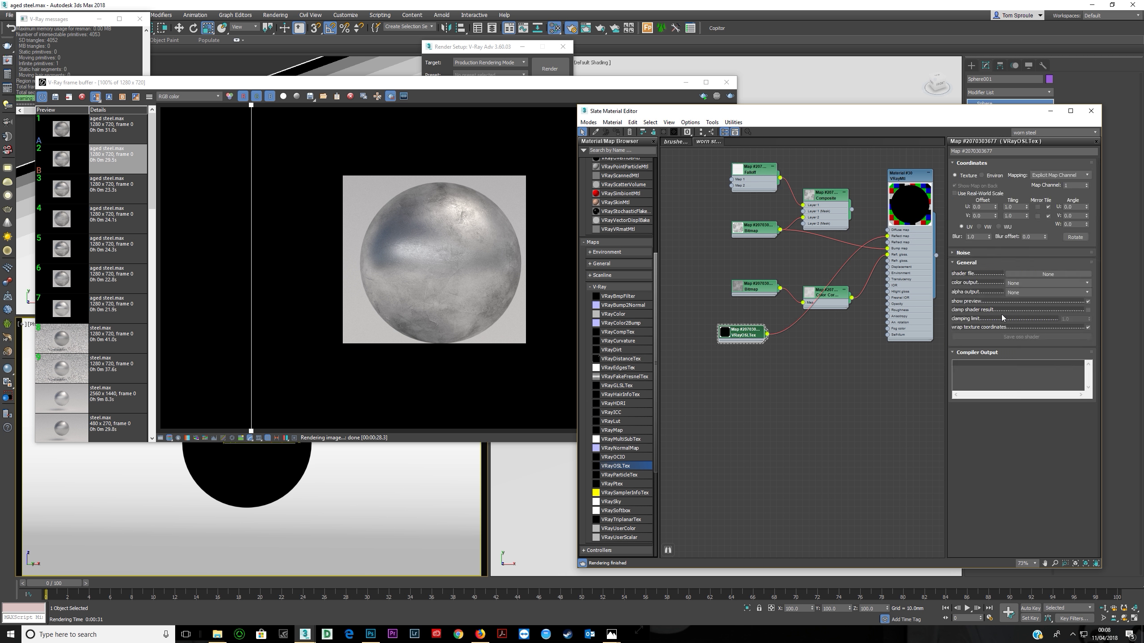
Load complex_ior.osl from the osl folder of the 3ds Max 2018 installation as the VRayOSLTex shader file
left_click(1046, 274)
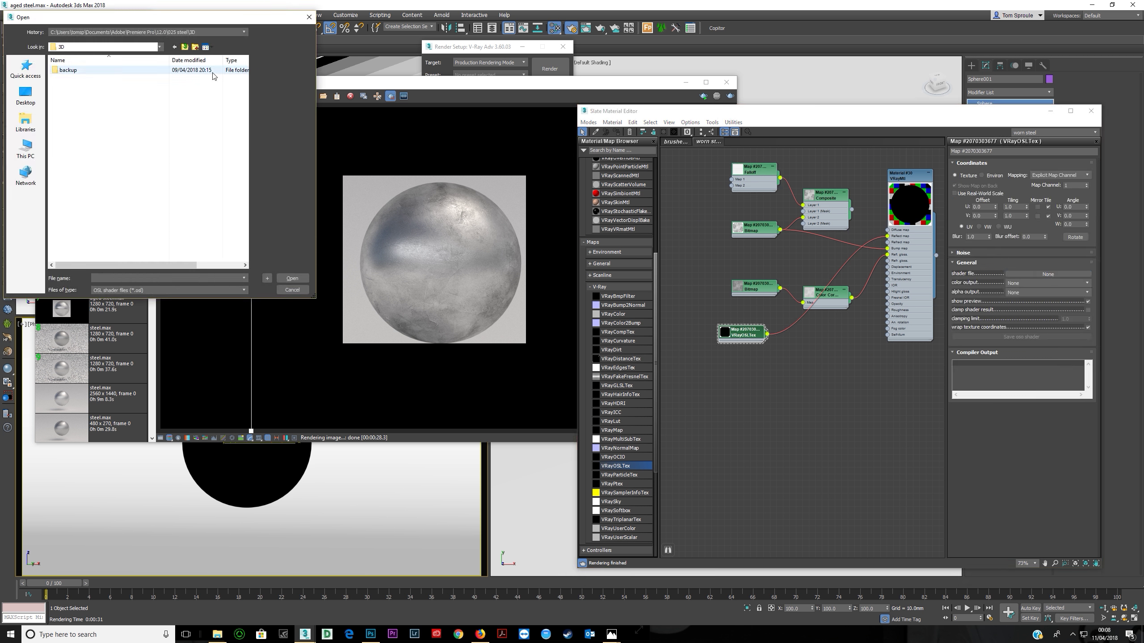
left_click_drag(129, 20, 279, 28)
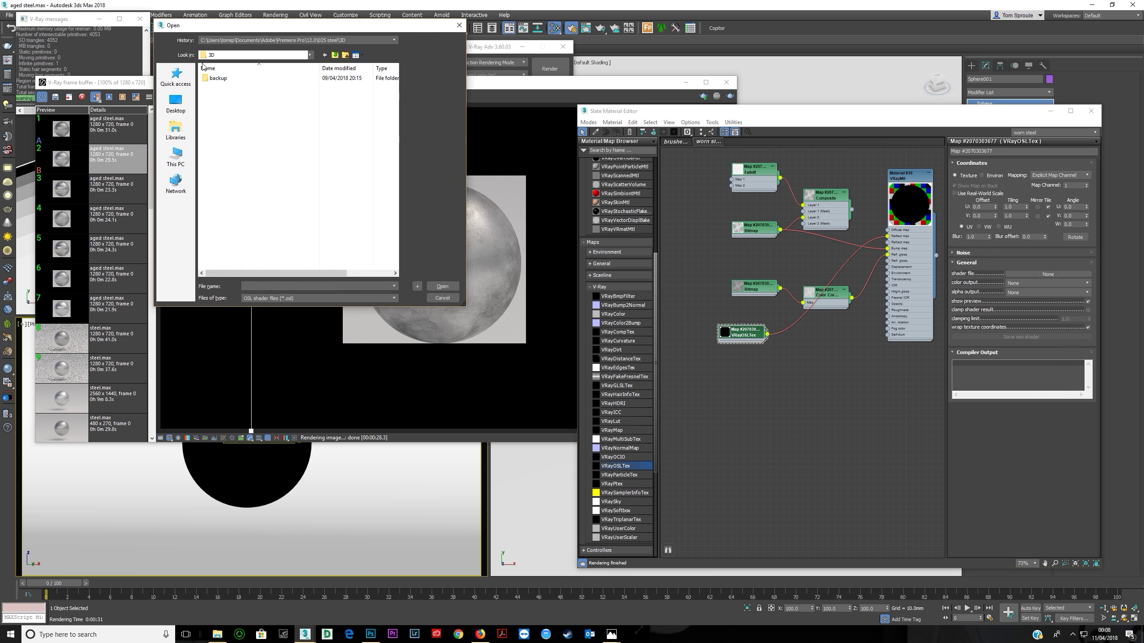
left_click(177, 159)
scroll(236, 177, "down", 3)
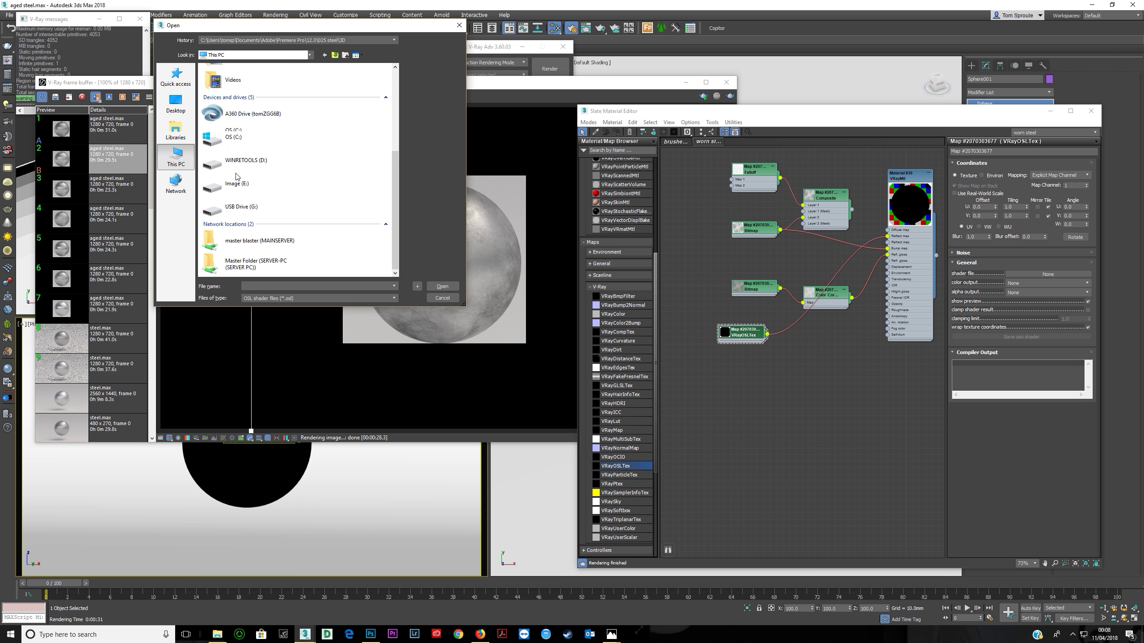
double_click(243, 139)
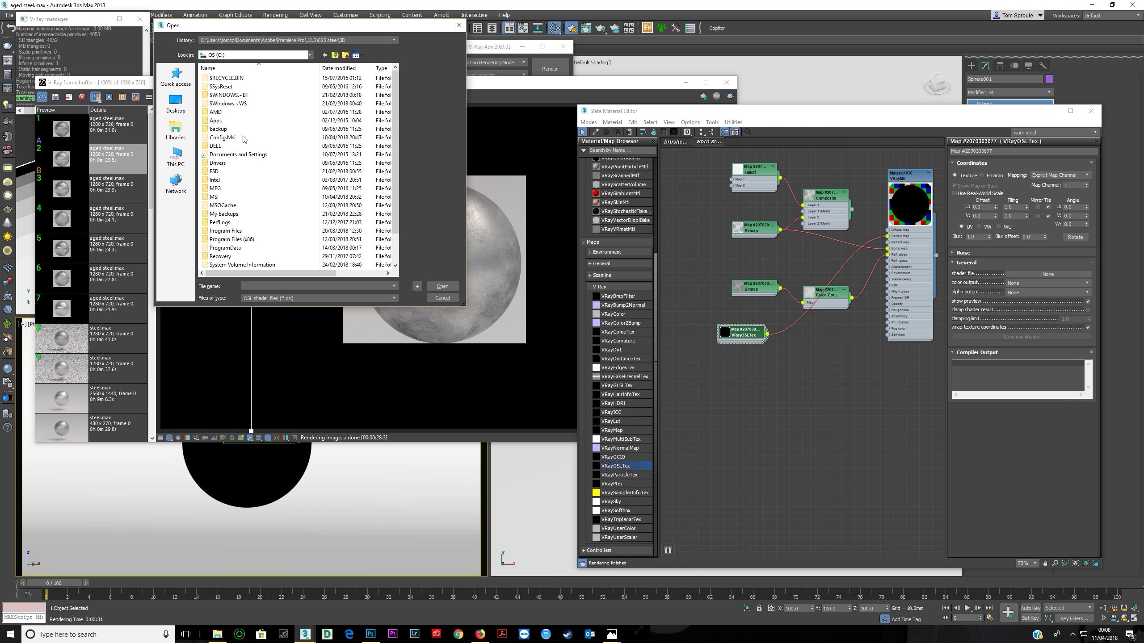
double_click(230, 231)
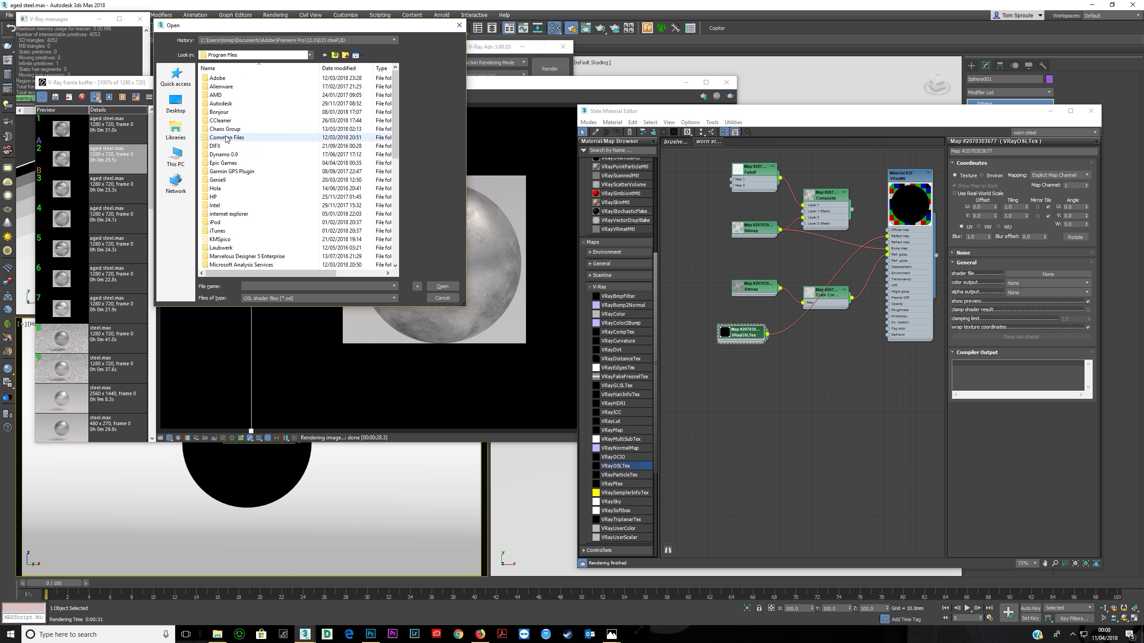
double_click(221, 103)
double_click(227, 79)
scroll(217, 195, "down", 7)
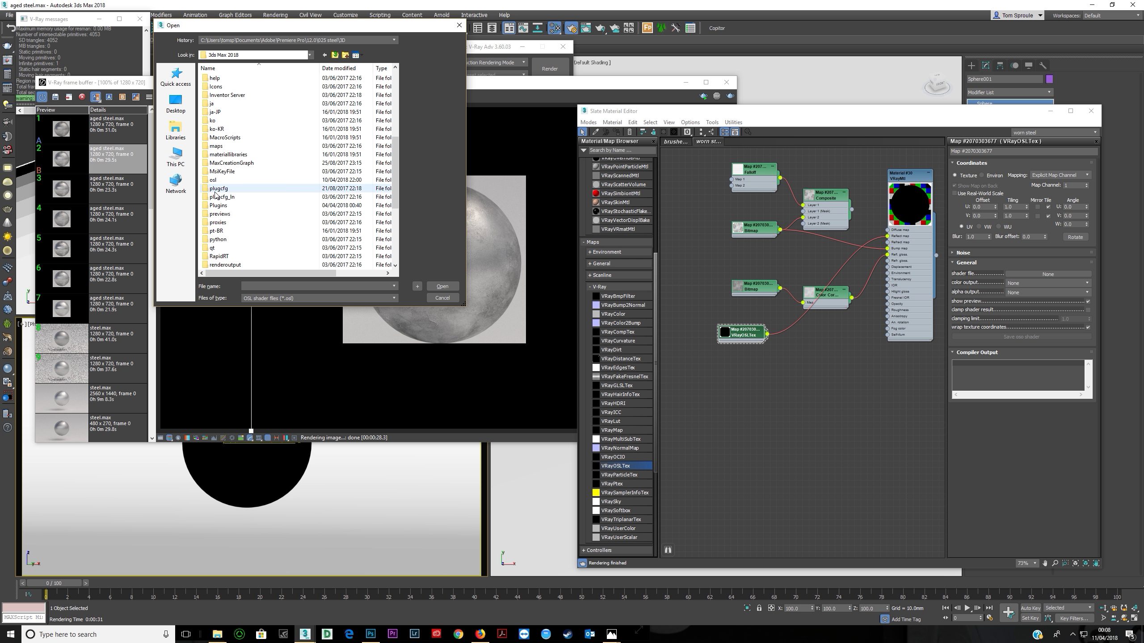
double_click(219, 180)
left_click(227, 78)
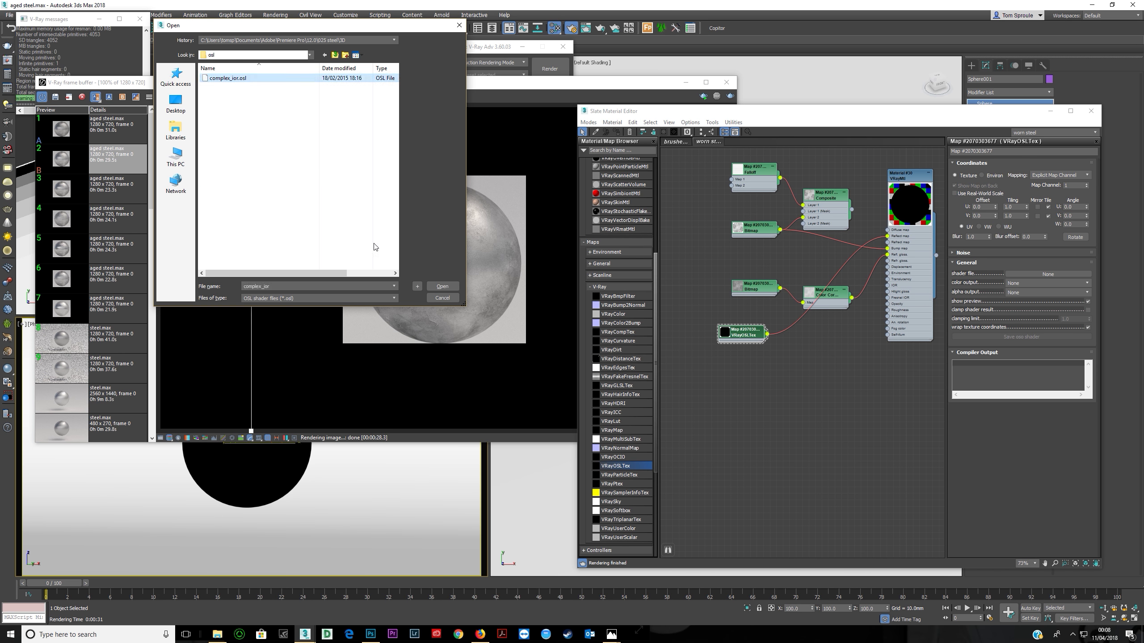
left_click(441, 287)
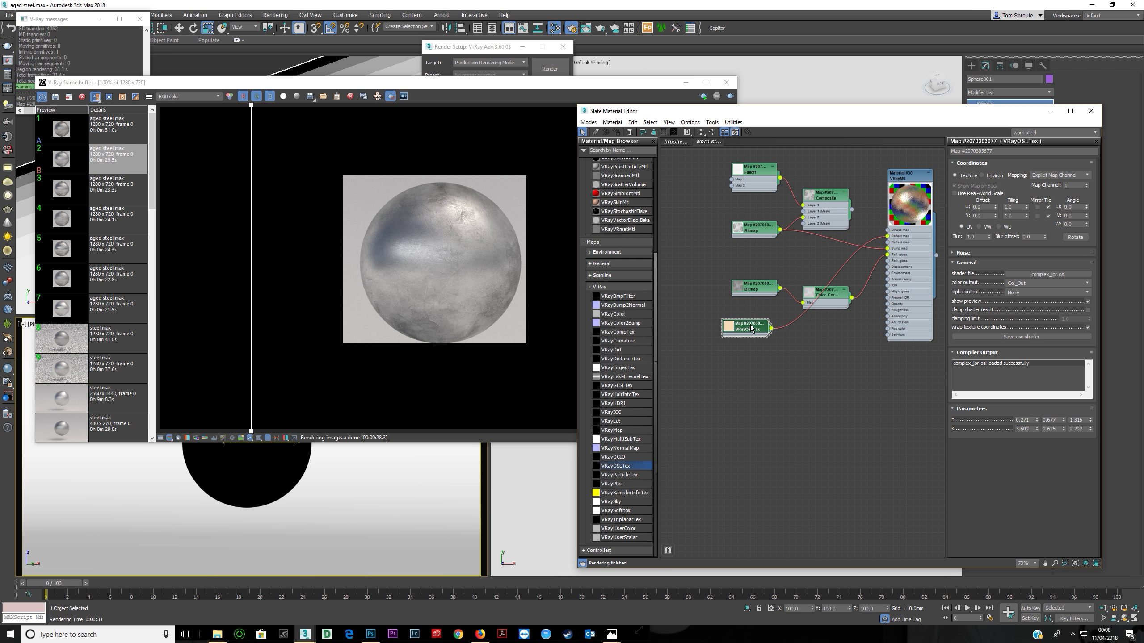
Copy the first n value, 0.271, into the second and third n values of the shader
double_click(1029, 420)
key("ctrl+c")
key("Tab")
key("Tab")
key("ctrl+v")
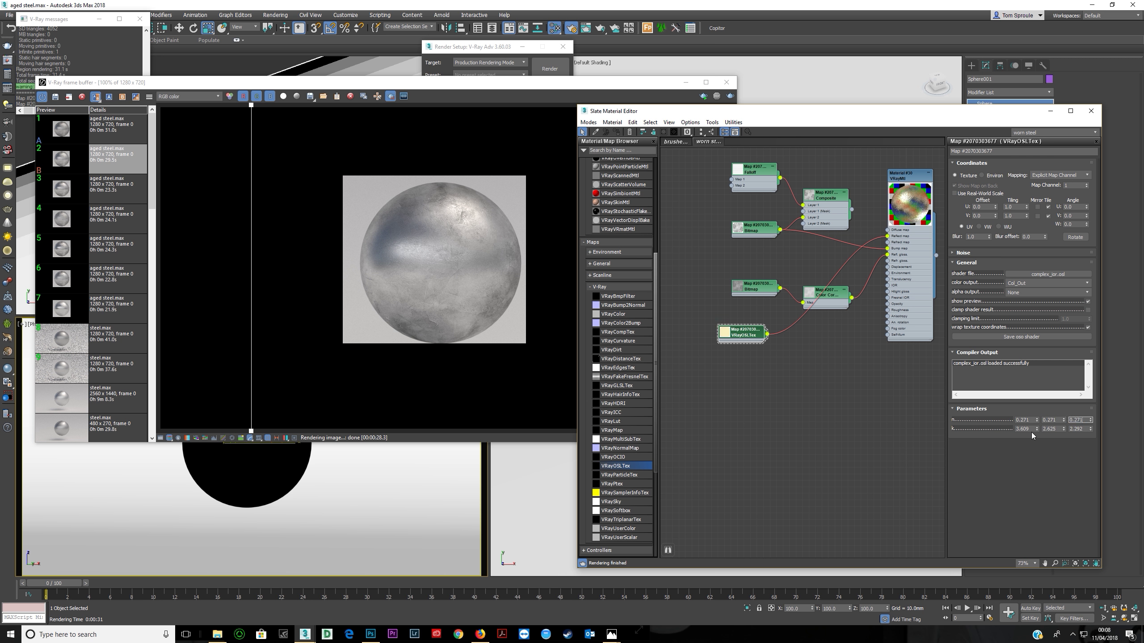
Set the shader's second k value to 3.7 and its third to 4.0
double_click(1025, 429)
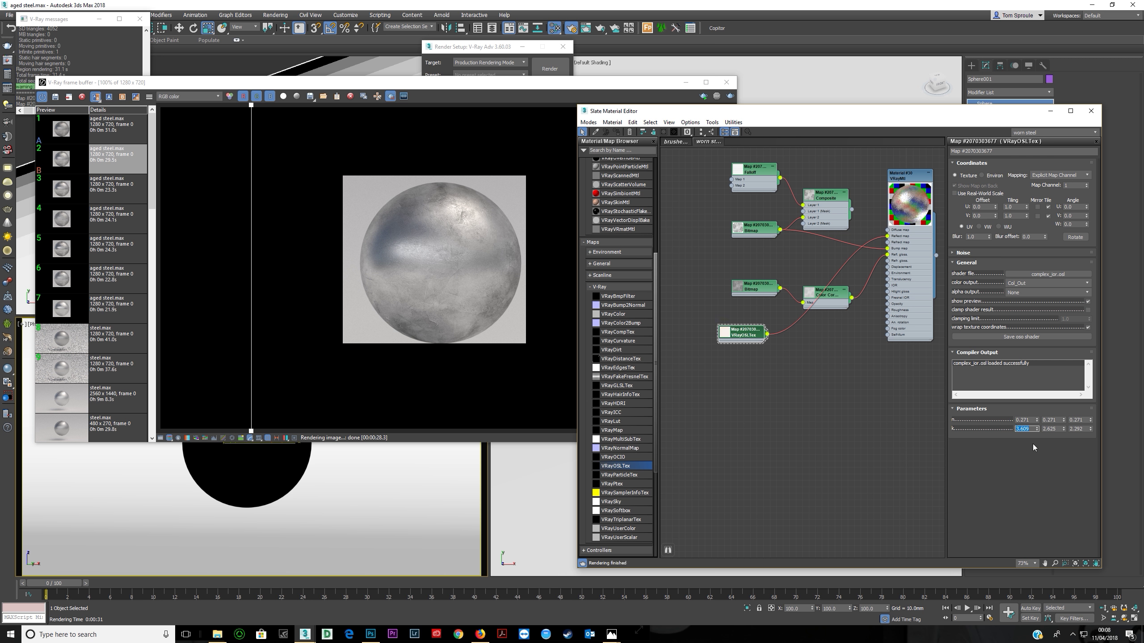
key("Tab")
key("Tab")
key("shift+Tab")
key("Tab")
key("Tab")
key("shift+Tab")
type("100")
key("Return")
type("4")
key("Tab")
left_click(1080, 429)
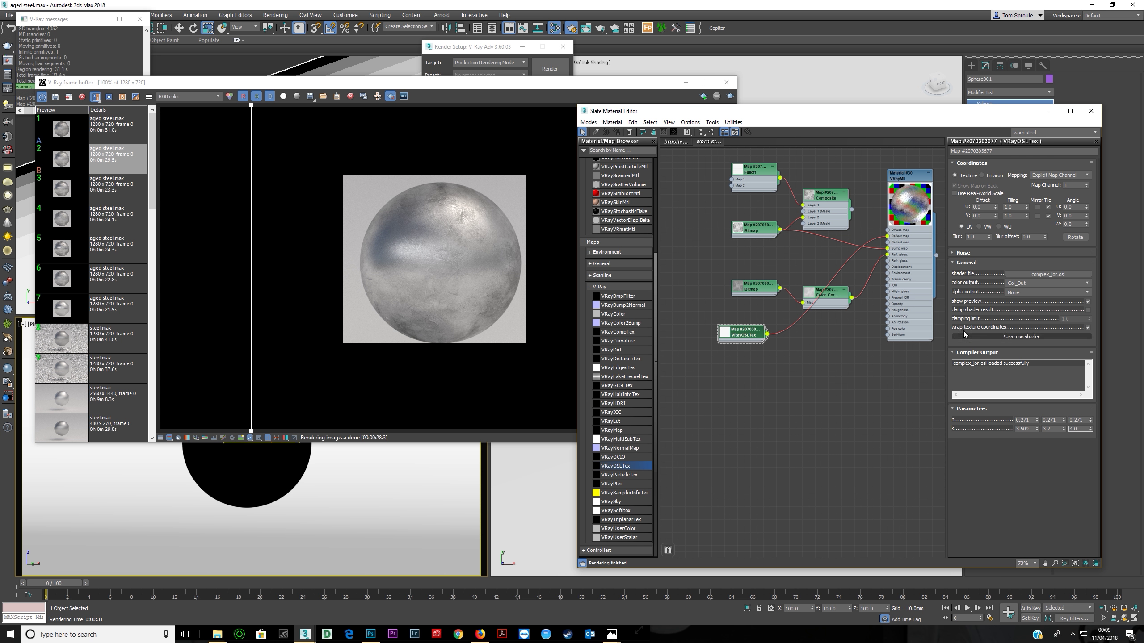
Feed the VRayOSLTex through Layer 1 of the Composite into the Reflect map and start a test render
double_click(910, 248)
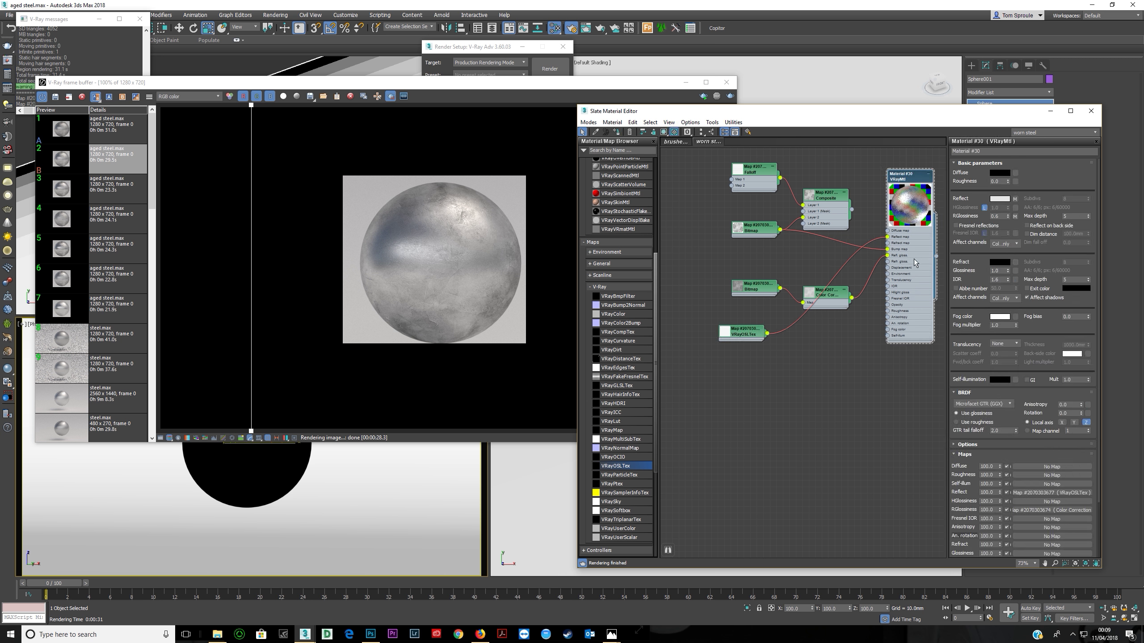
left_click_drag(777, 318, 888, 236)
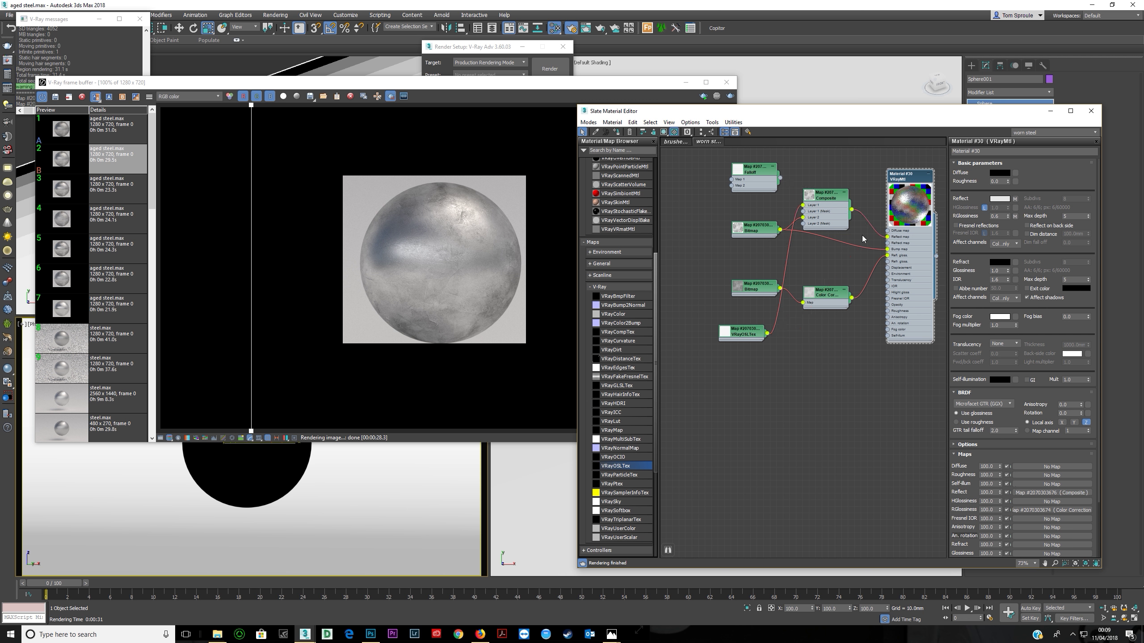
left_click(534, 86)
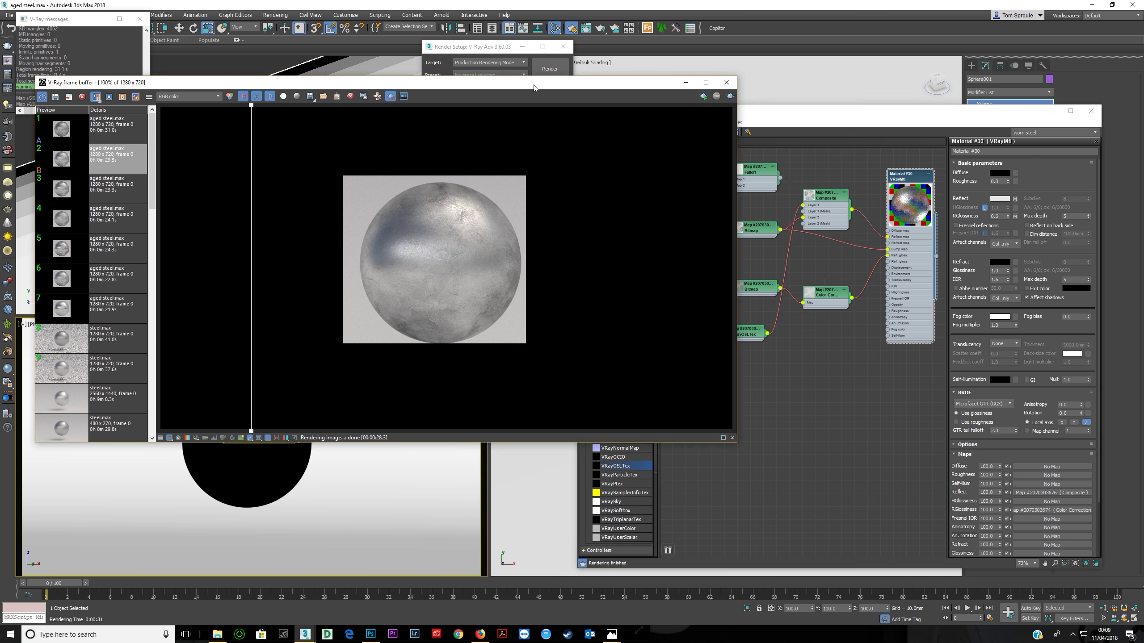
left_click(730, 97)
Move the VRayOSLTex node between the Falloff and Bitmap nodes and set its third n value to 0.4
left_click(808, 266)
left_click_drag(744, 332, 754, 209)
double_click(754, 209)
double_click(1079, 421)
type(".4")
double_click(1054, 420)
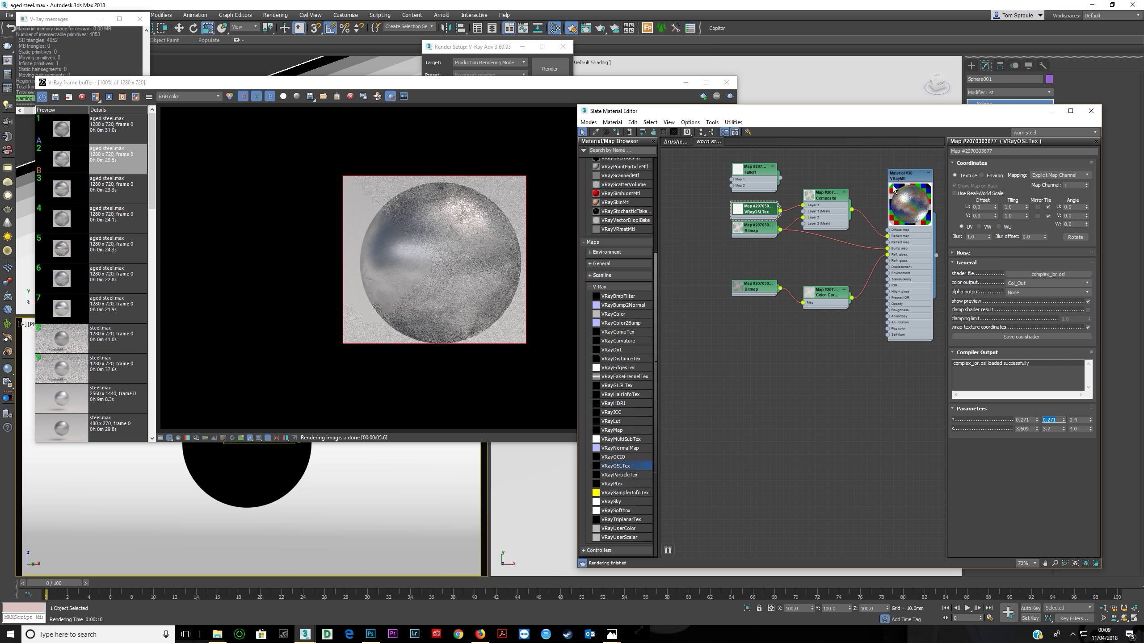
Reposition and widen the Slate Material Editor, and check the VRayMtl preview with and without its background
left_click_drag(881, 118, 795, 85)
scroll(853, 215, "up", 5)
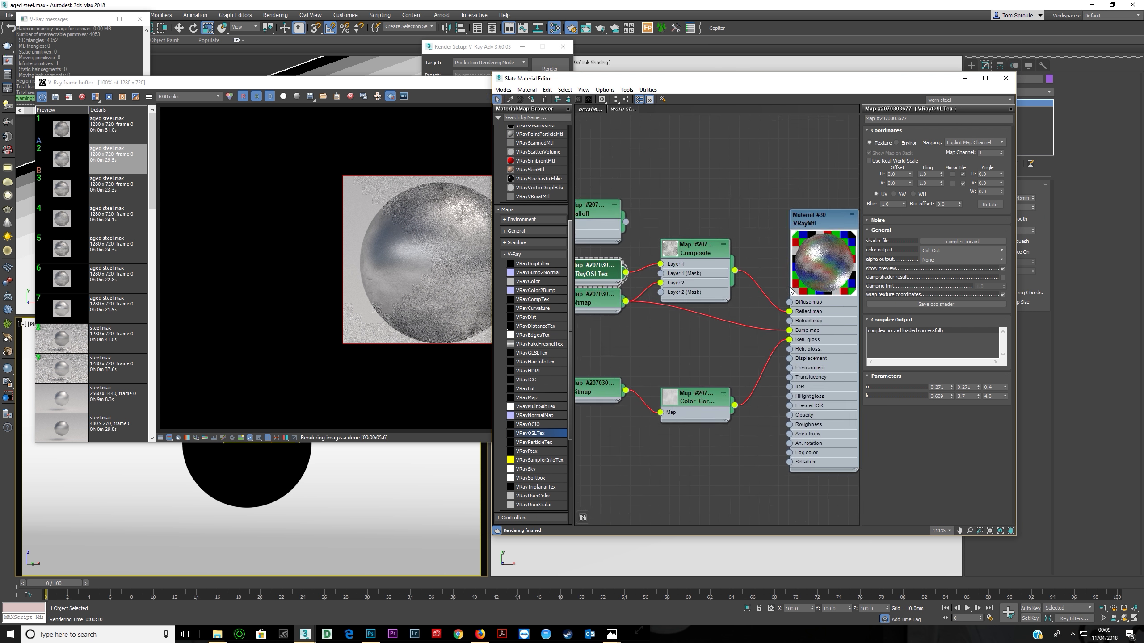
left_click_drag(1037, 213, 1140, 213)
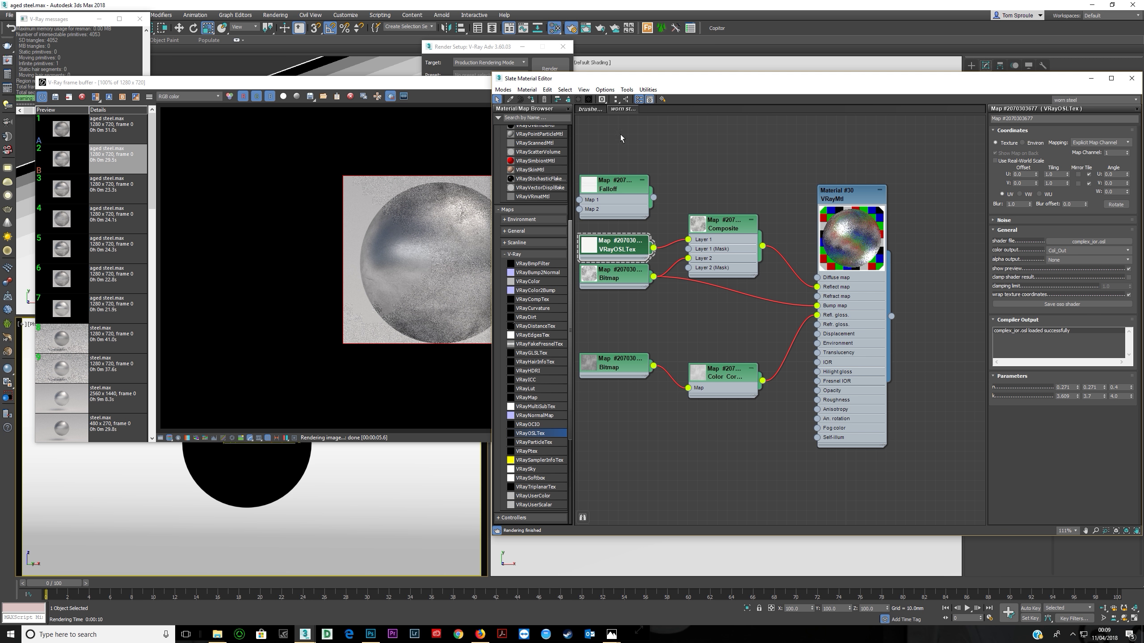
left_click(870, 339)
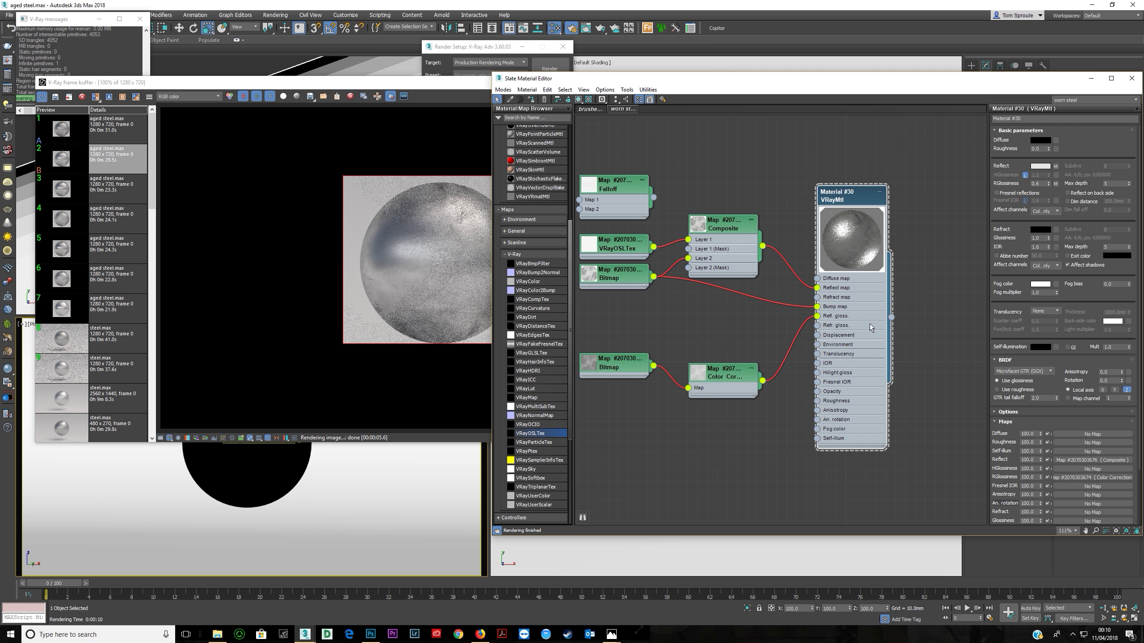
left_click(589, 100)
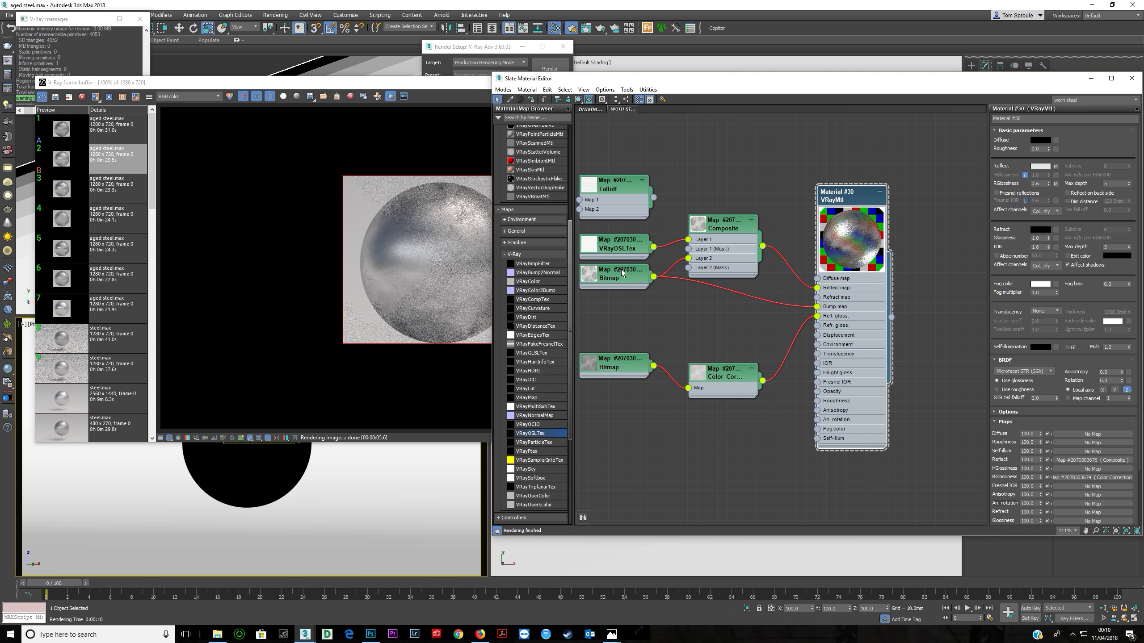
Connect the VRayOSLTex directly to the Reflect map and set its n values to 0.3, 0.2 and 0.1
left_click(623, 248)
left_click_drag(696, 257, 817, 287)
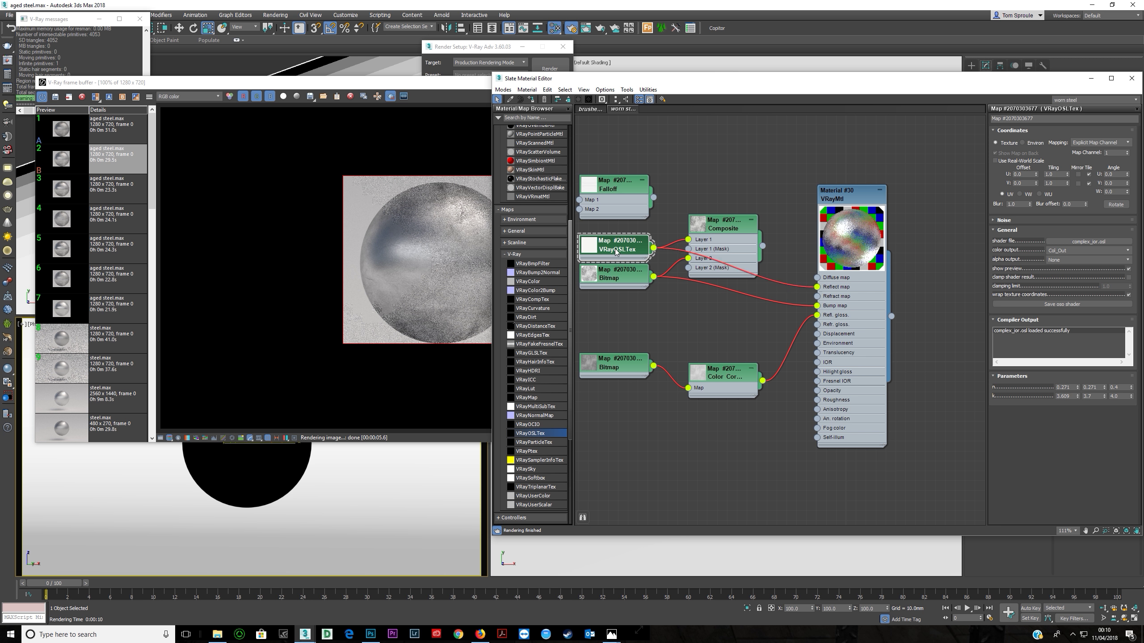
double_click(1100, 387)
type(".27")
type("1")
key("shift+Tab")
type(".1")
key("Tab")
key("Tab")
key("Tab")
key("shift+Tab")
key("shift+Tab")
key("shift+Tab")
type(".3")
key("Tab")
type(".2")
key("Tab")
Test render the sphere region with the direct VRayOSLTex reflection and stop the render early
left_click(425, 114)
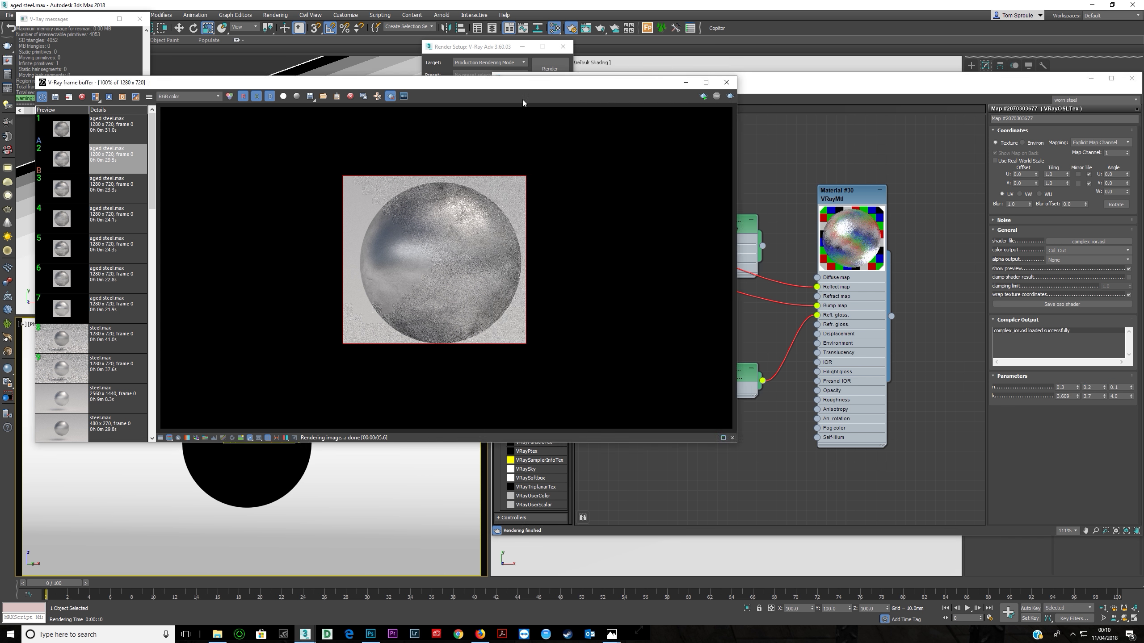
left_click(720, 98)
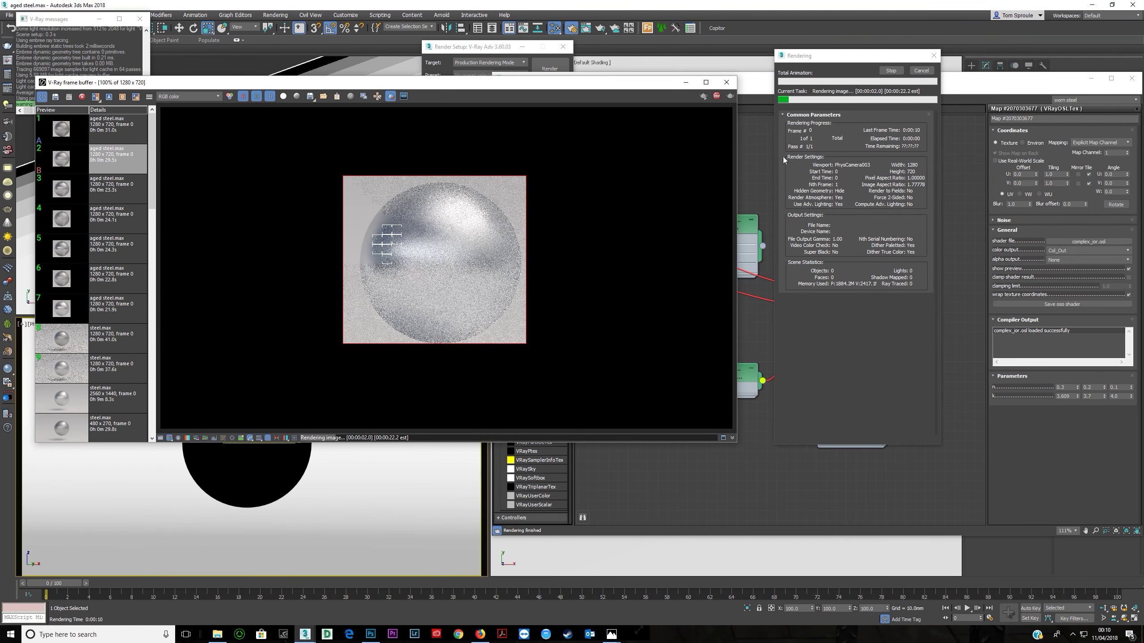
left_click(894, 73)
Reconnect the Composite to the VRayMtl's Reflect map and render the sphere region
middle_click_drag(748, 258, 846, 252)
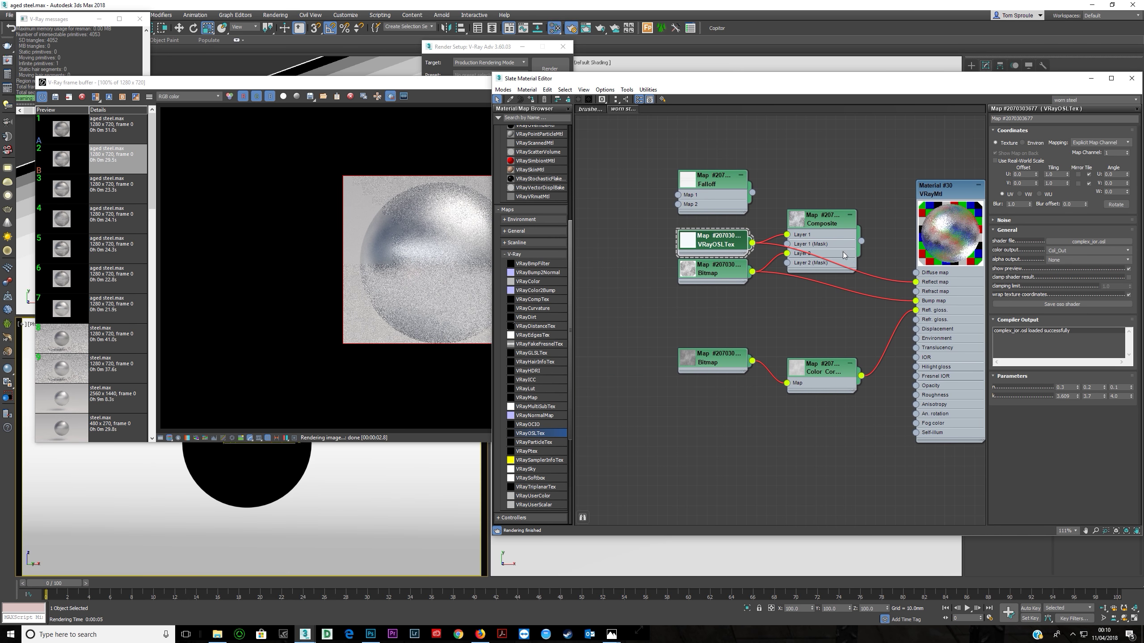
left_click_drag(861, 241, 915, 282)
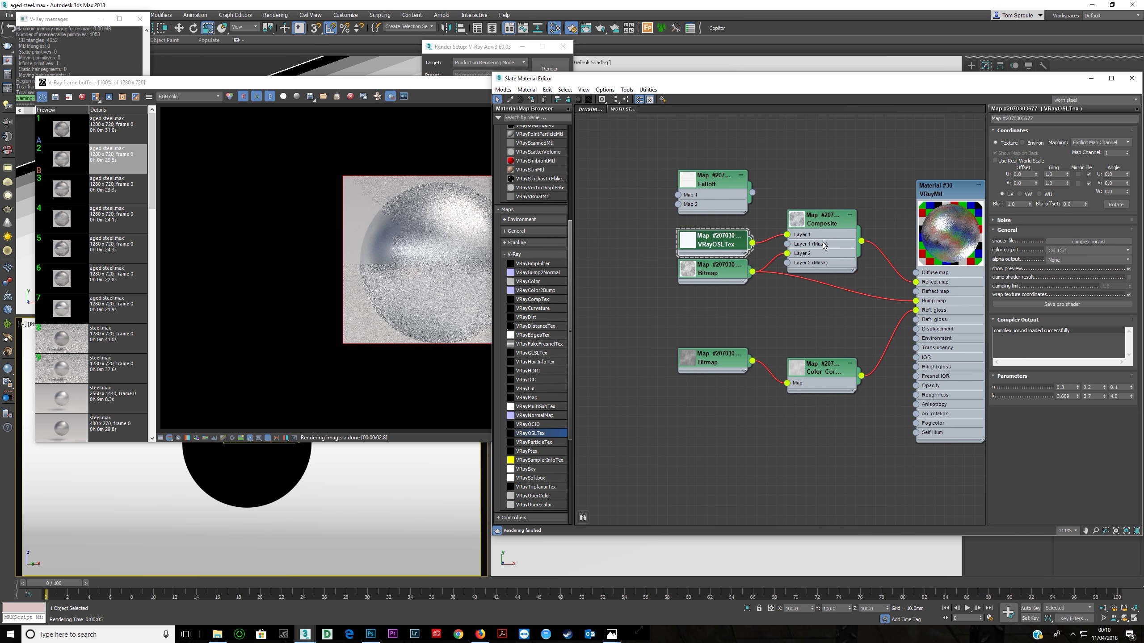
left_click(432, 106)
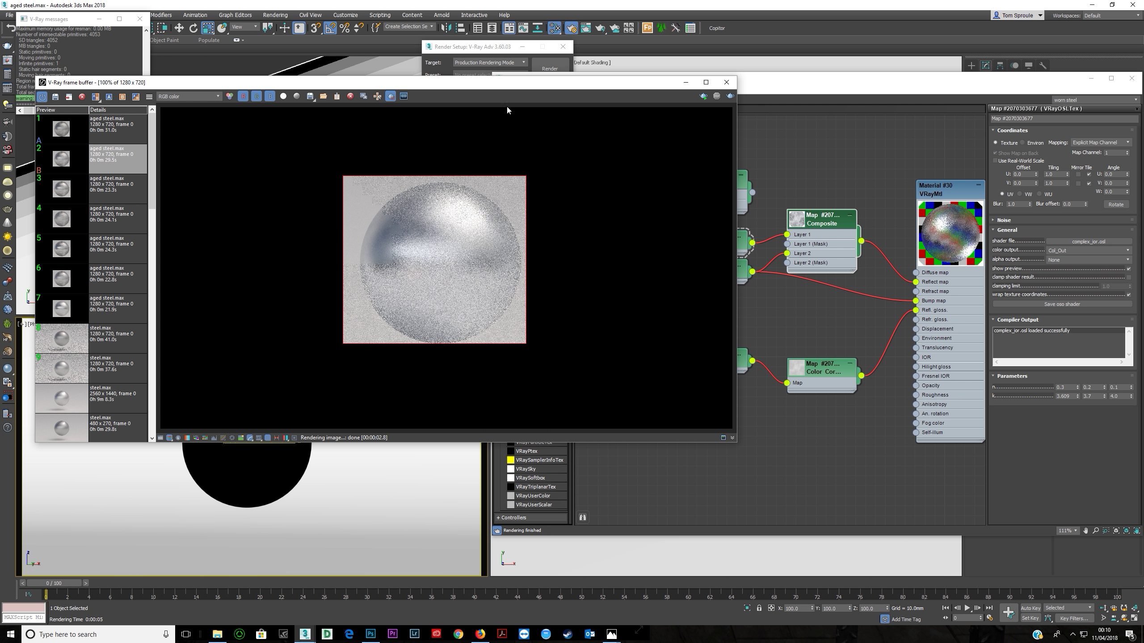
left_click(731, 96)
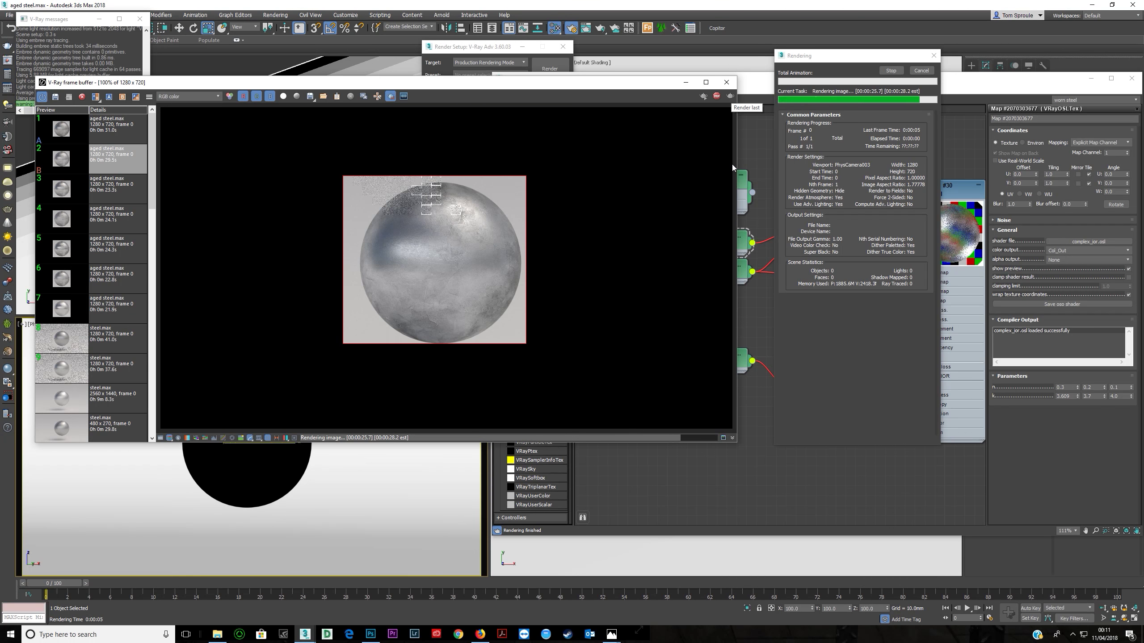
Save the new render to the history and compare it with the previous render by moving the comparison divider
left_click(68, 97)
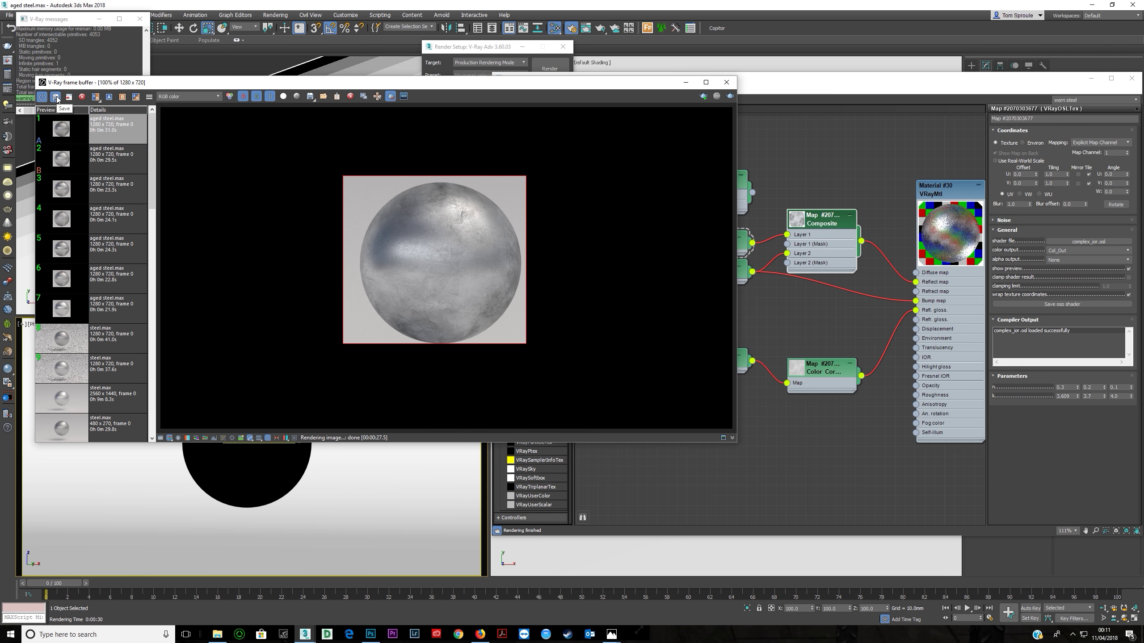
left_click(108, 98)
left_click(59, 195)
left_click(77, 163)
left_click(122, 97)
left_click_drag(252, 118, 571, 255)
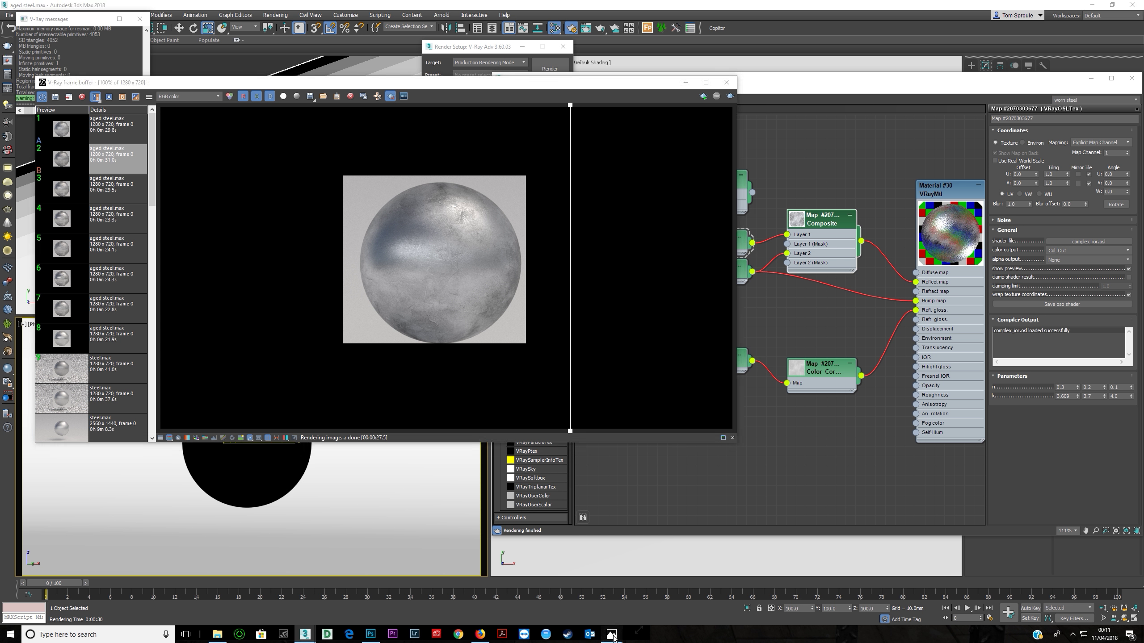
Switch to Photos and view the metal-grunge-metallic-steel-texture-metal-textures.jpg reference image
mouse_move(612, 636)
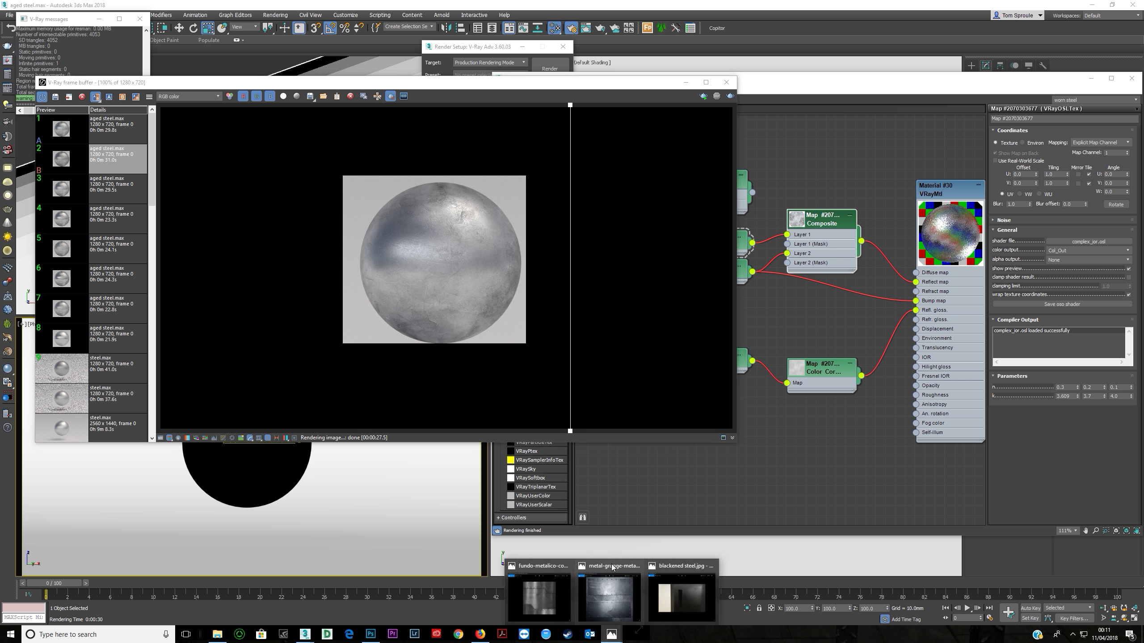
left_click(608, 602)
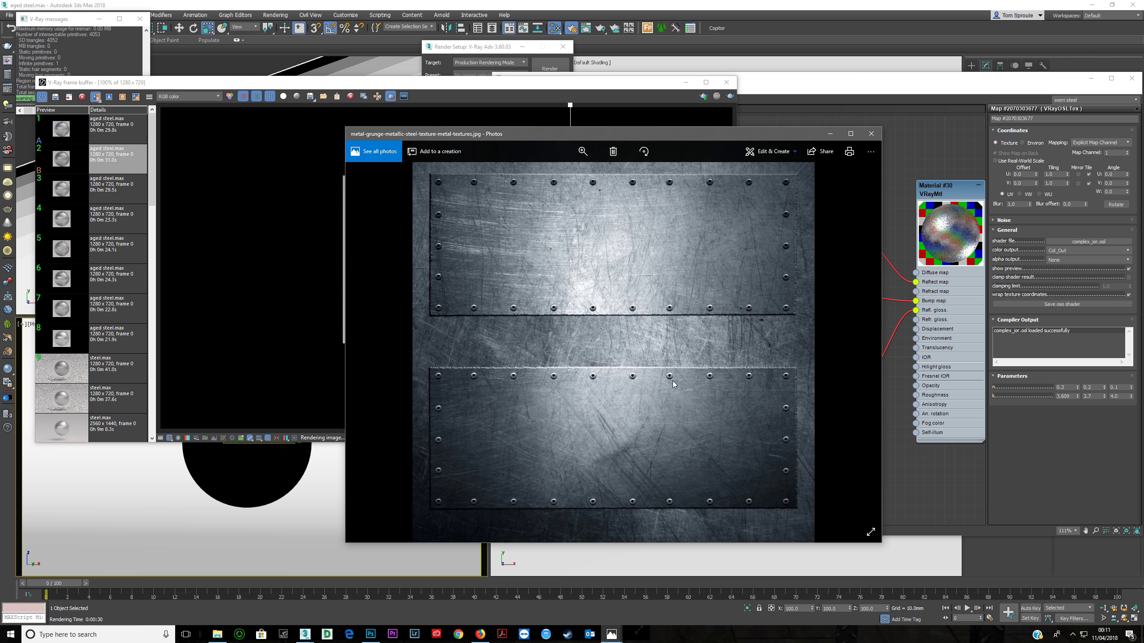
Browse back through the steel reference photos, examining the riveted metal plates, the steel front door and the blackened steel image
key("Left")
key("Left")
key("Left")
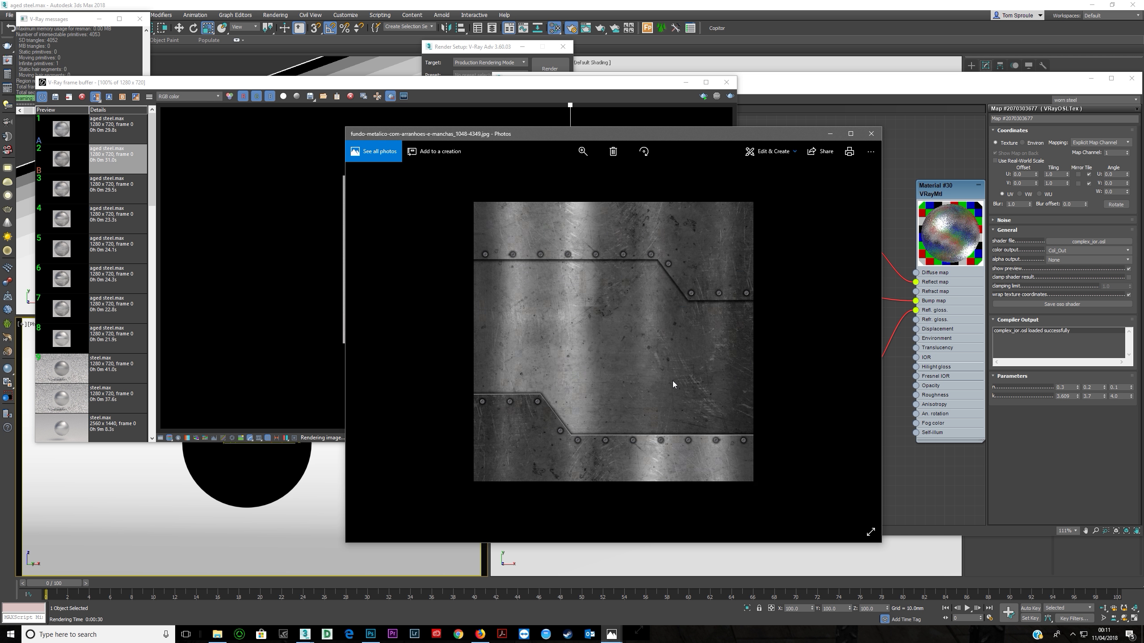
key("Left")
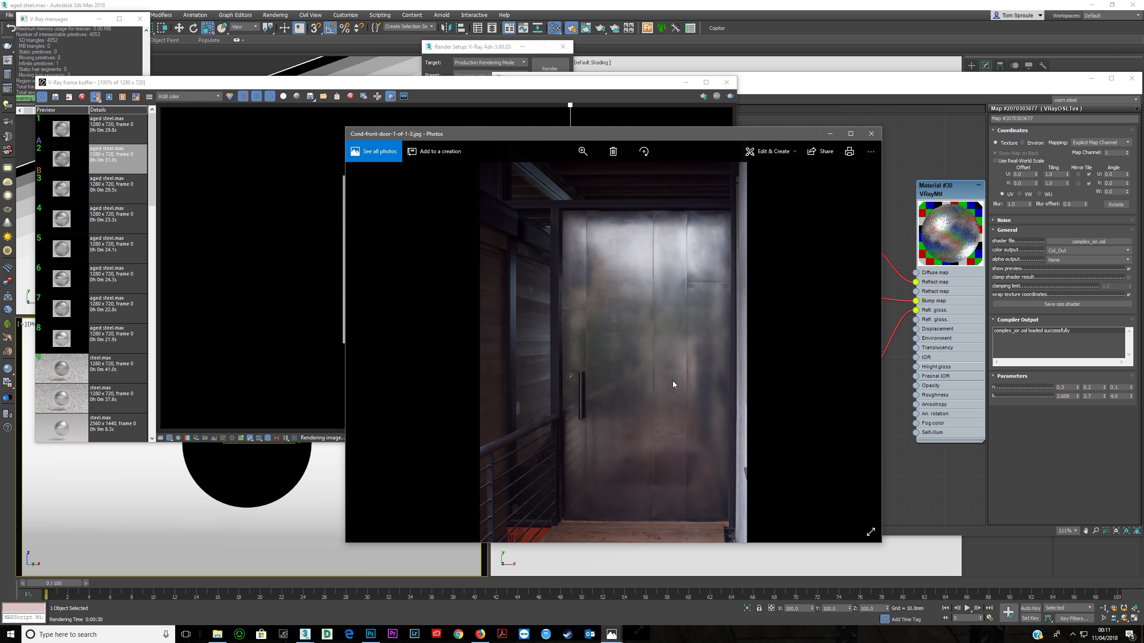
key("Left")
key("Left")
key("Left")
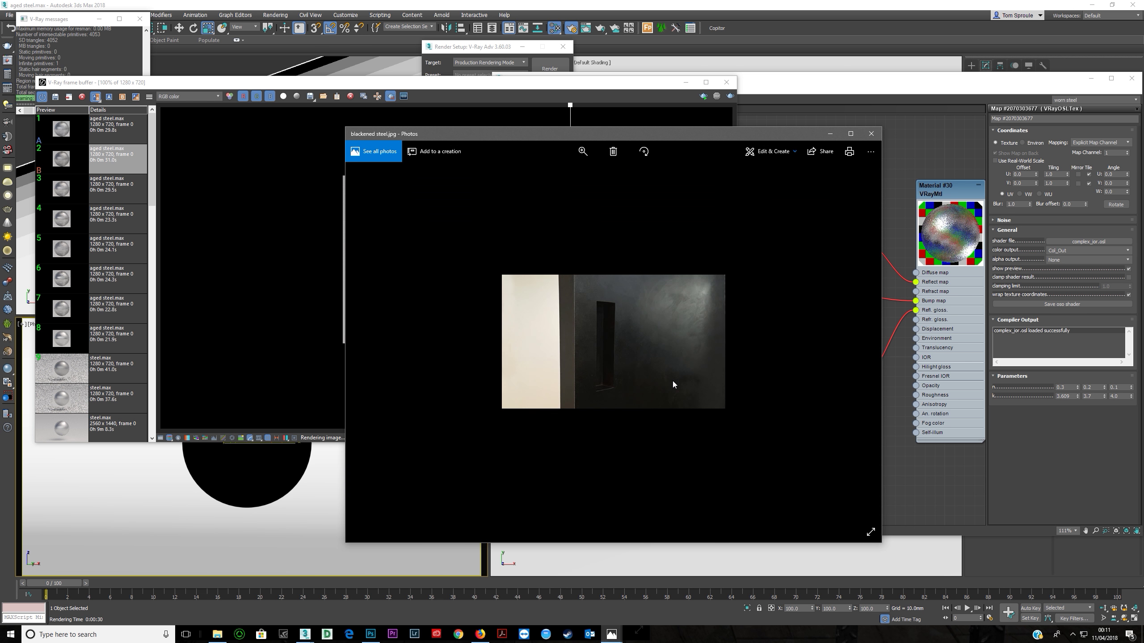
key("Left")
Browse forward through the blackened steel and steel pipe references to the metal grunge texture, and minimize Photos to return to 3ds Max
key("Right")
key("Right")
key("Right")
key("Right")
key("Right")
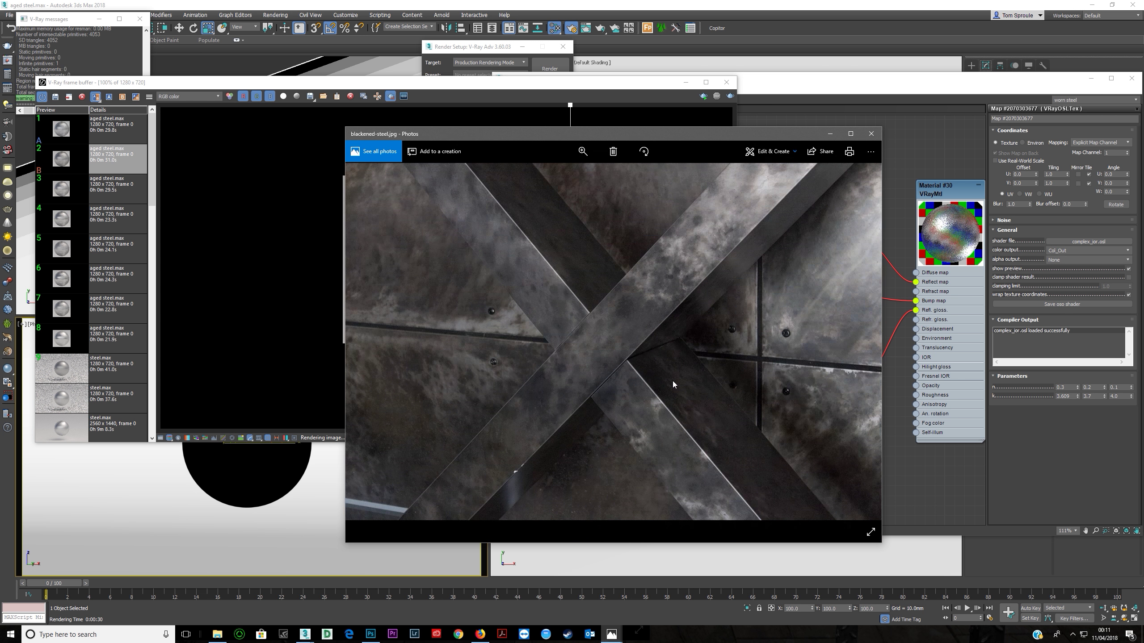
key("Right")
key("Right")
key("Right")
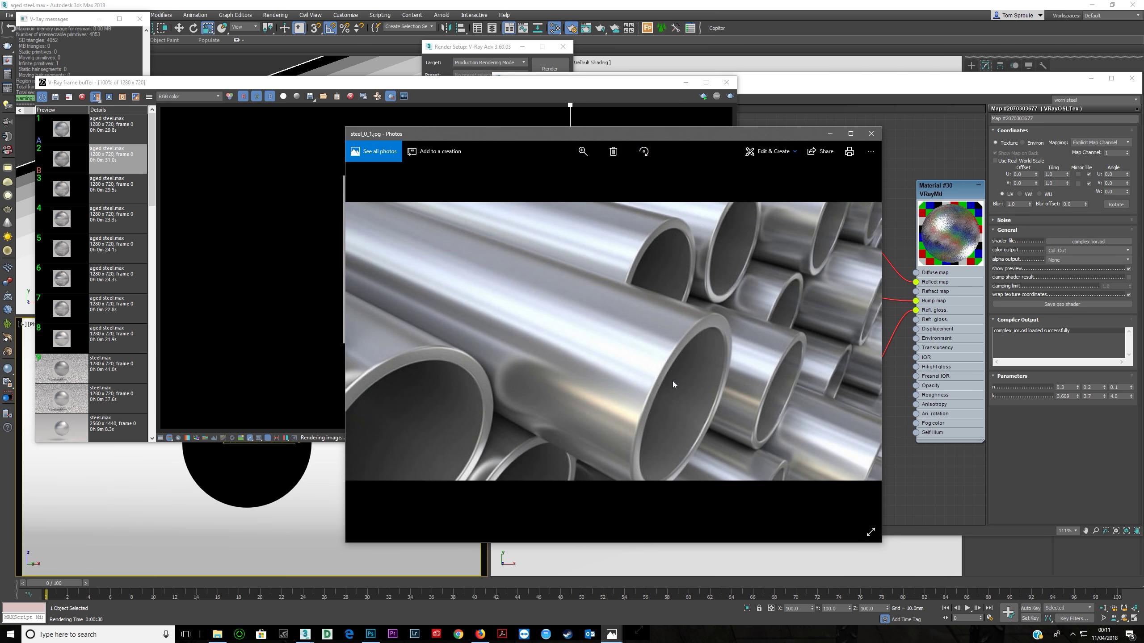
key("Right")
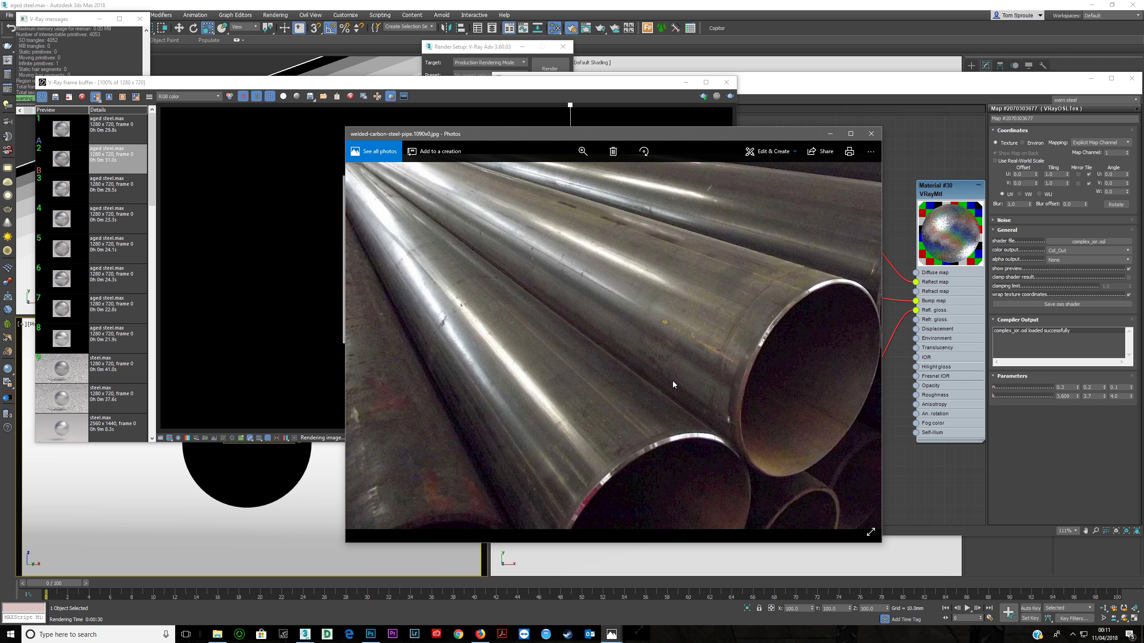
key("Right")
key("Left")
key("Right")
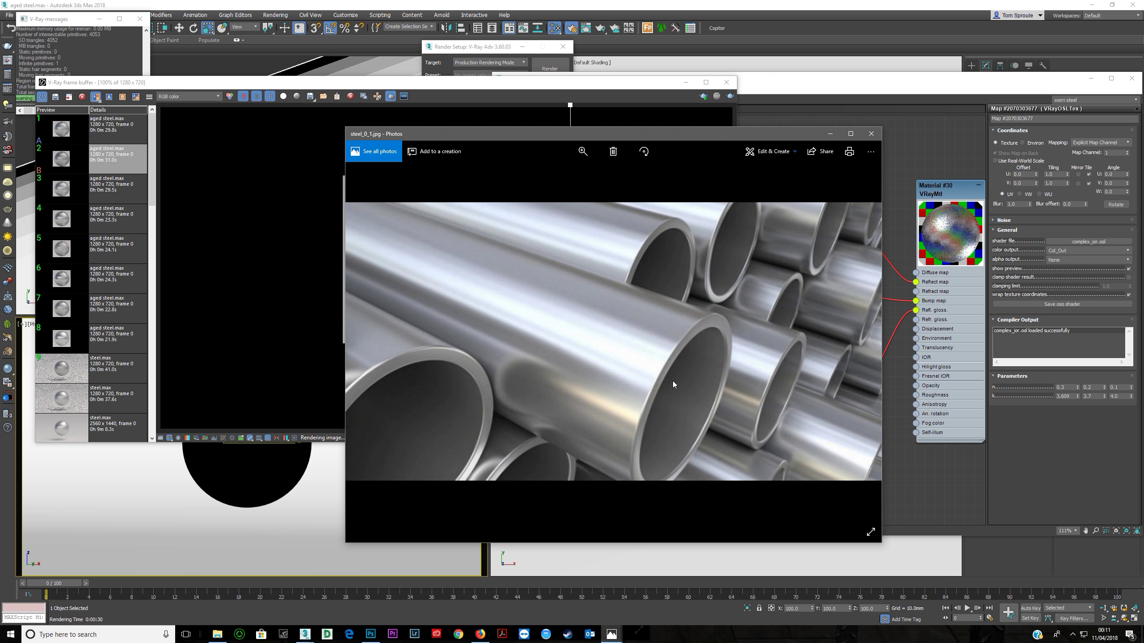
key("Right")
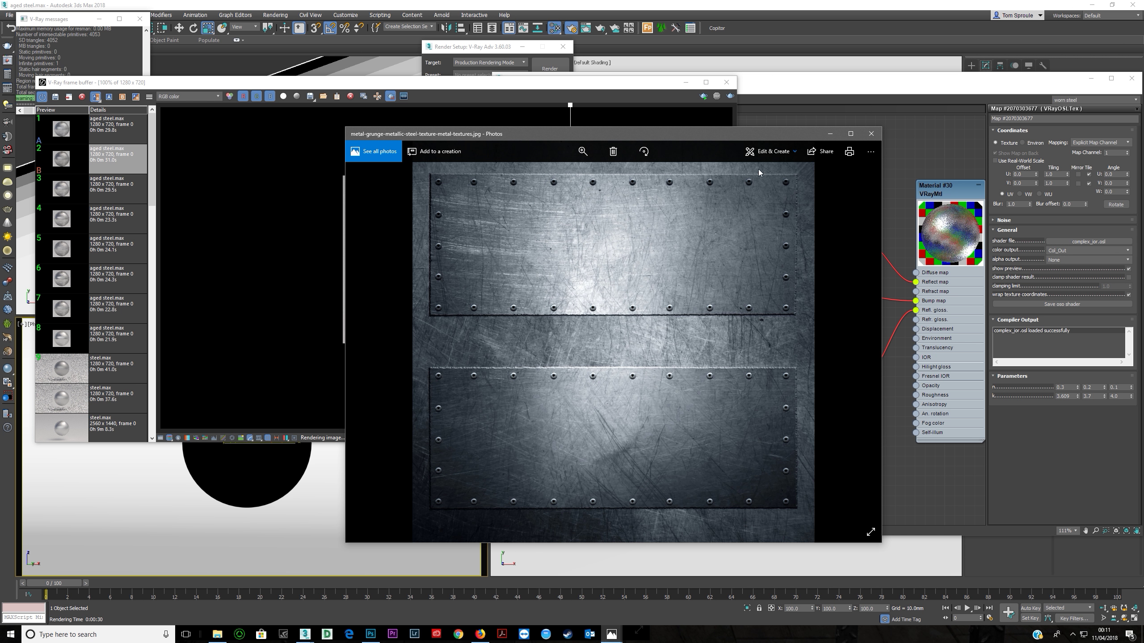
left_click(830, 134)
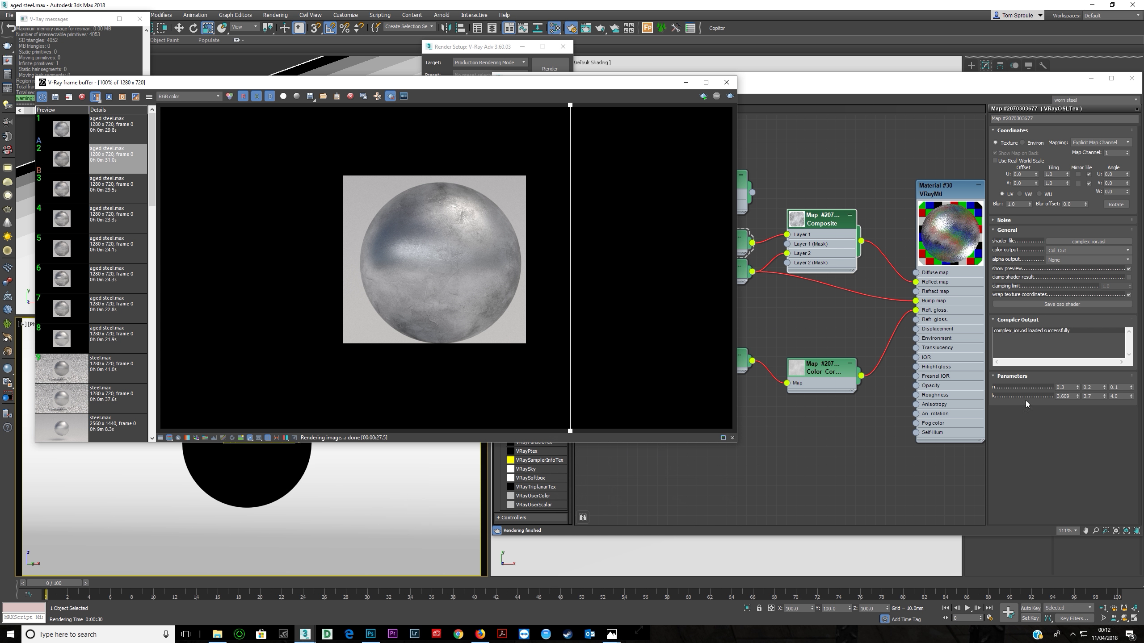
Review the n and k parameter values of the VRayOSLTex map's complex_ior.osl shader
left_click(1067, 387)
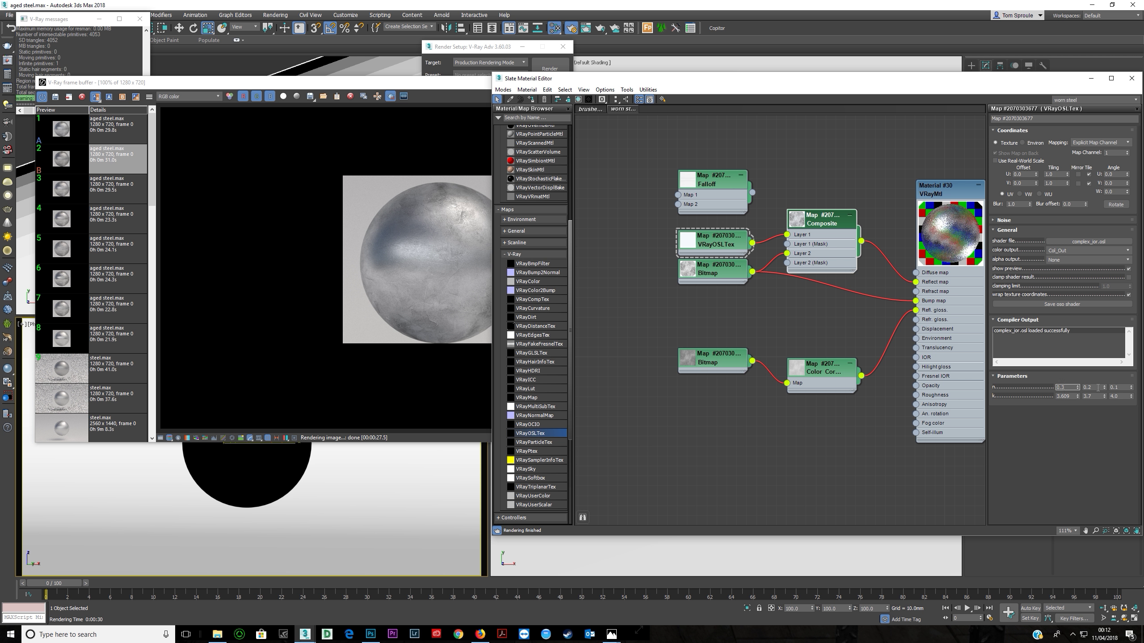
left_click(1121, 387)
left_click(1064, 396)
left_click(1092, 396)
left_click(1122, 396)
Turn off region rendering in the V-Ray frame buffer
left_click(384, 102)
left_click(390, 97)
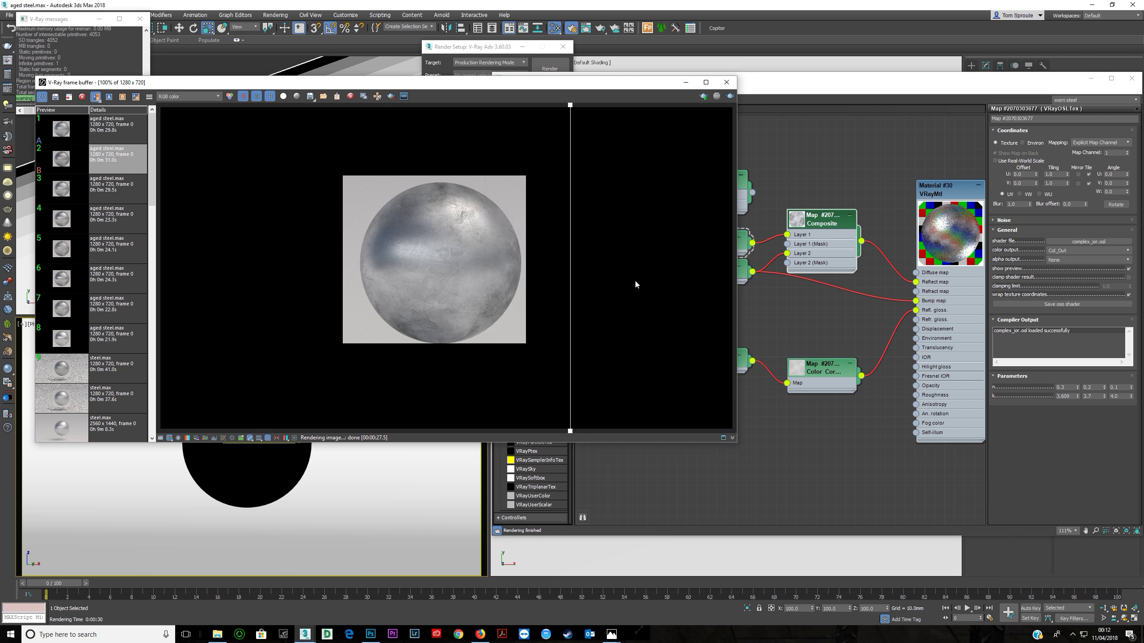